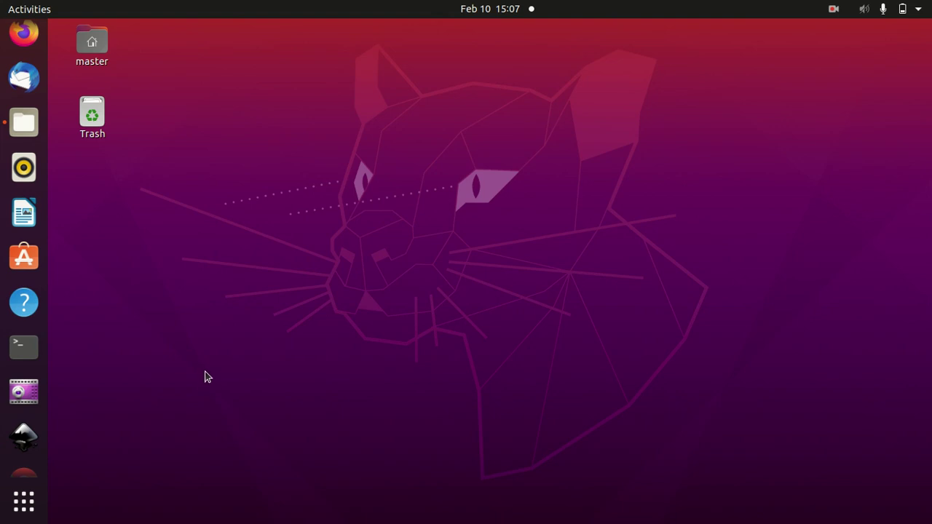
- Launch Inkscape and turn off Show page border in Document Properties
{"action": "left_click", "coordinate": [23, 437]}
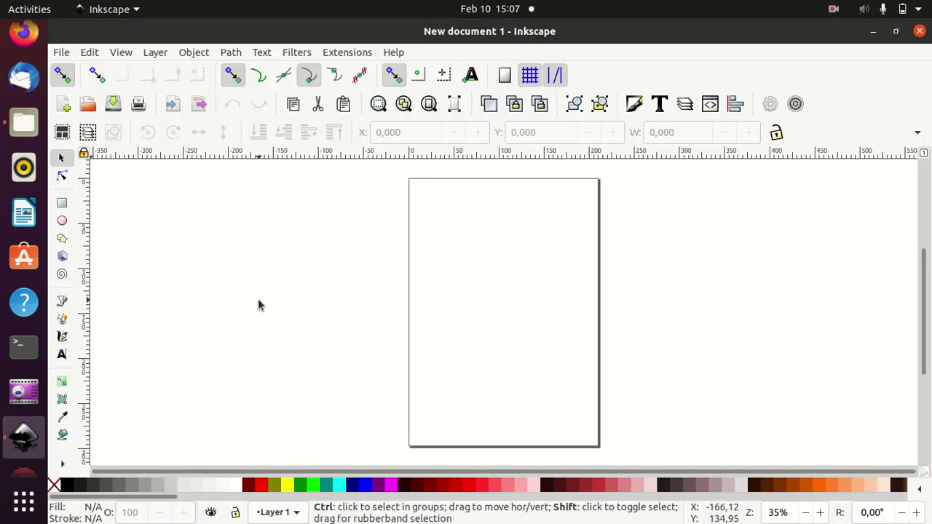
{"action": "key", "text": "ctrl+shift+d"}
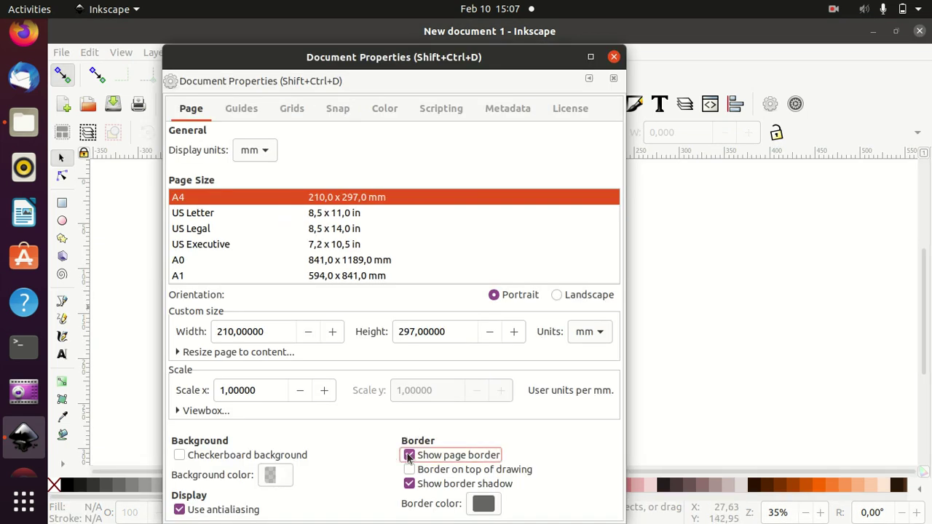
{"action": "left_click", "coordinate": [408, 455]}
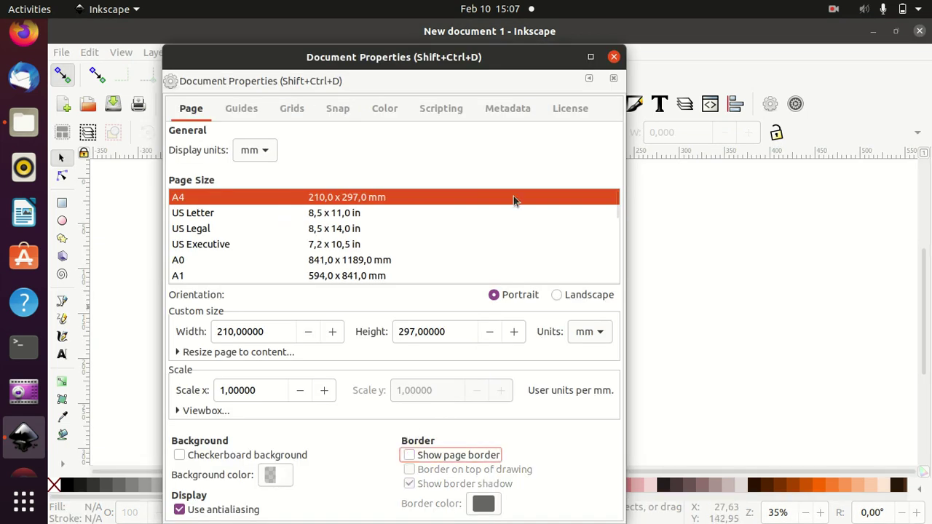
{"action": "left_click", "coordinate": [614, 57]}
{"action": "left_click", "coordinate": [62, 53]}
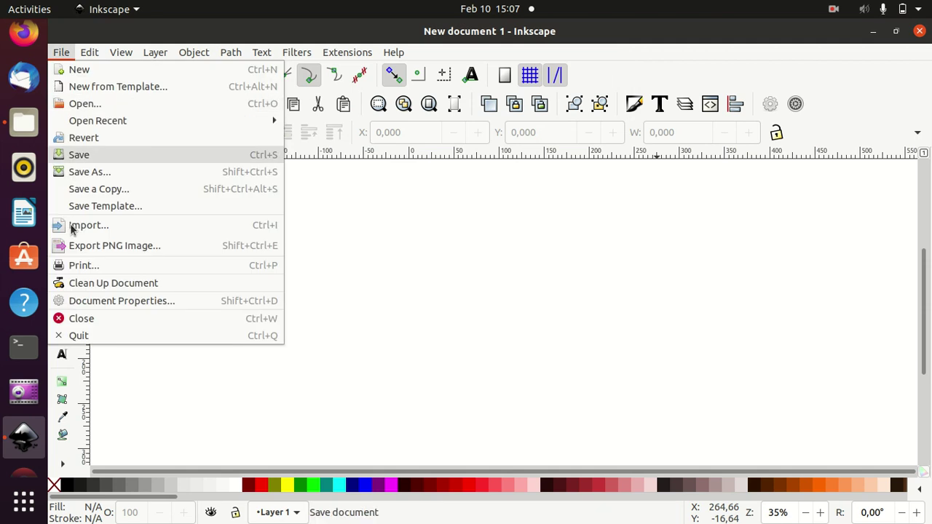
{"action": "left_click", "coordinate": [86, 301]}
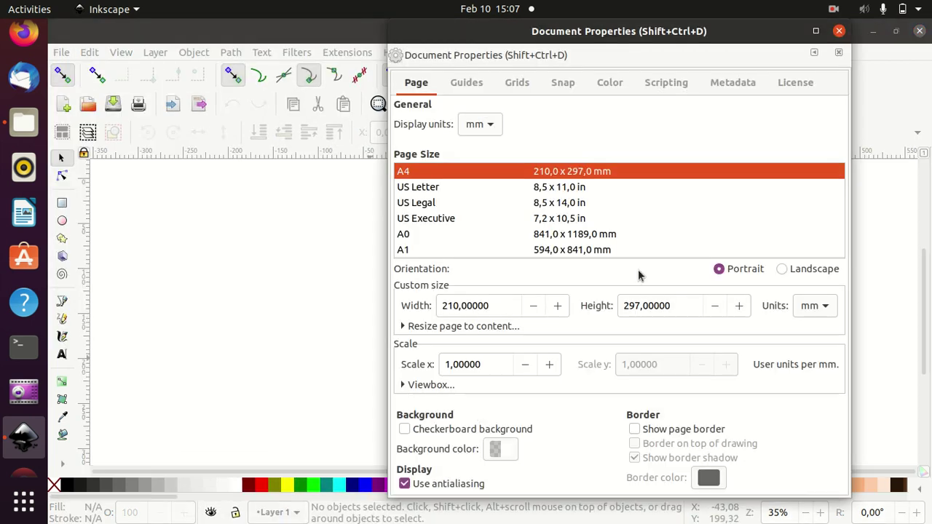
{"action": "left_click", "coordinate": [839, 31]}
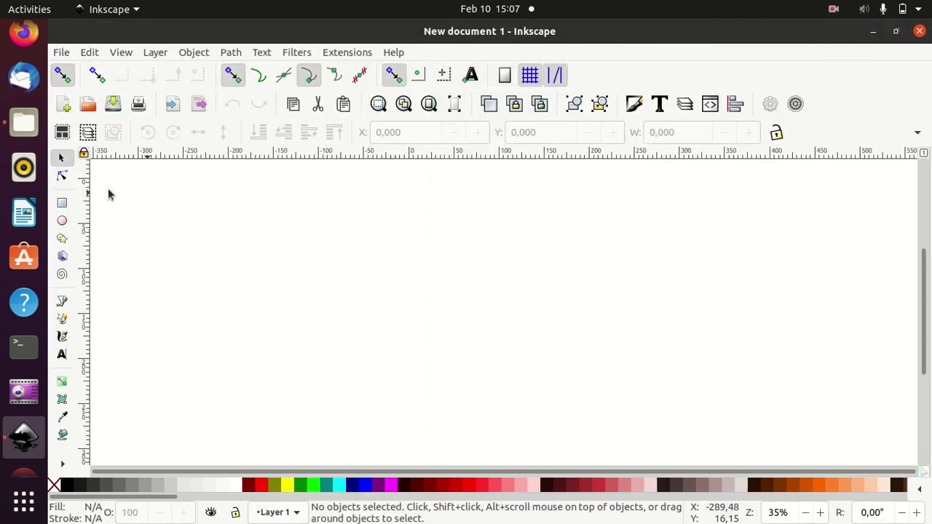
- Draw a rectangle and set its size to W 1280 by H 720
{"action": "left_click", "coordinate": [62, 204]}
{"action": "mouse_move", "coordinate": [313, 242]}
{"action": "left_mouse_down"}
{"action": "mouse_move", "coordinate": [330, 315]}
{"action": "mouse_move", "coordinate": [744, 445]}
{"action": "left_mouse_up"}
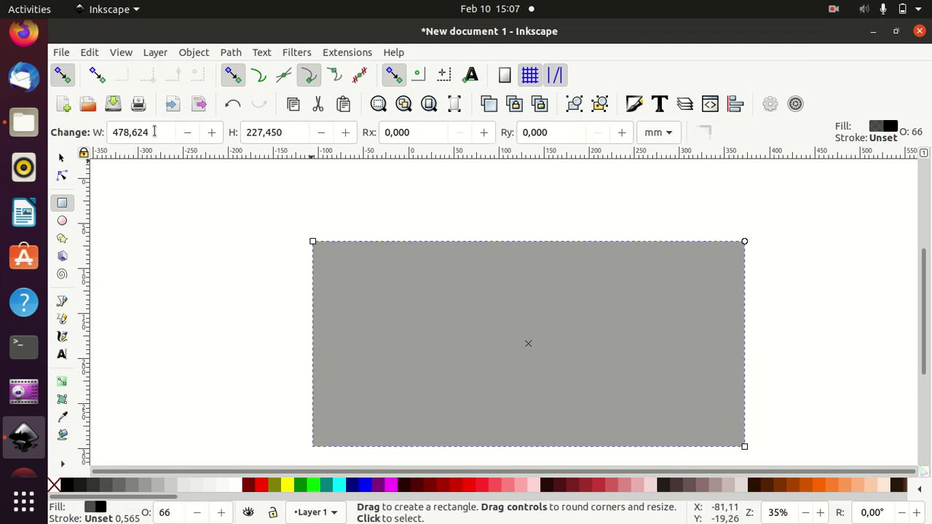
{"action": "double_click", "coordinate": [153, 132]}
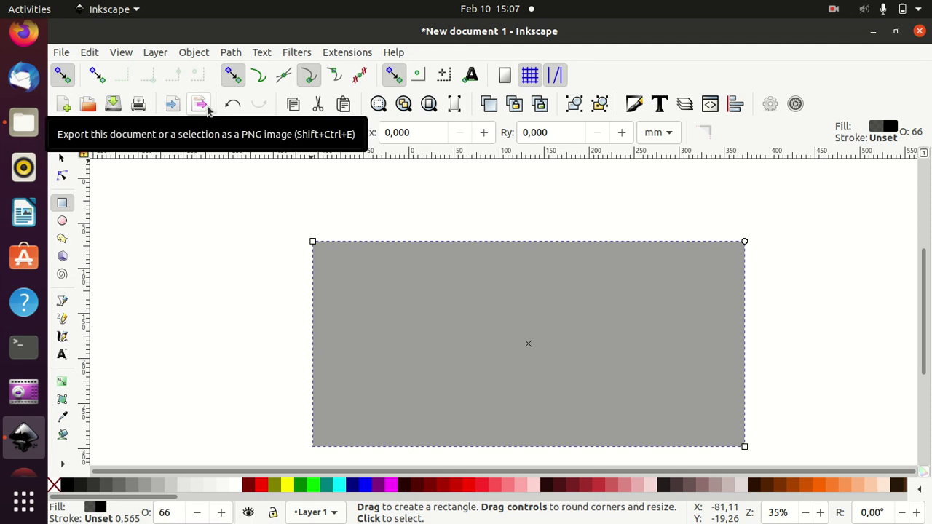
{"action": "type", "text": "1280"}
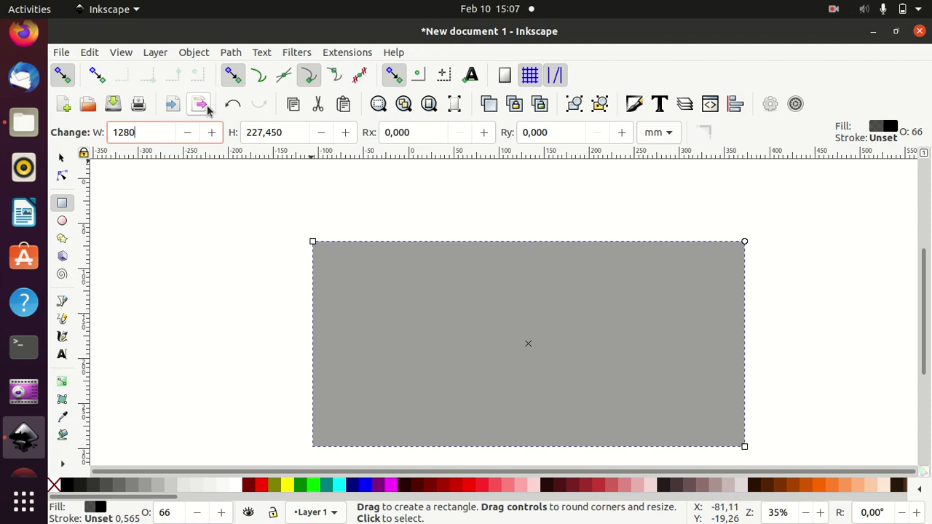
{"action": "key", "text": "Tab"}
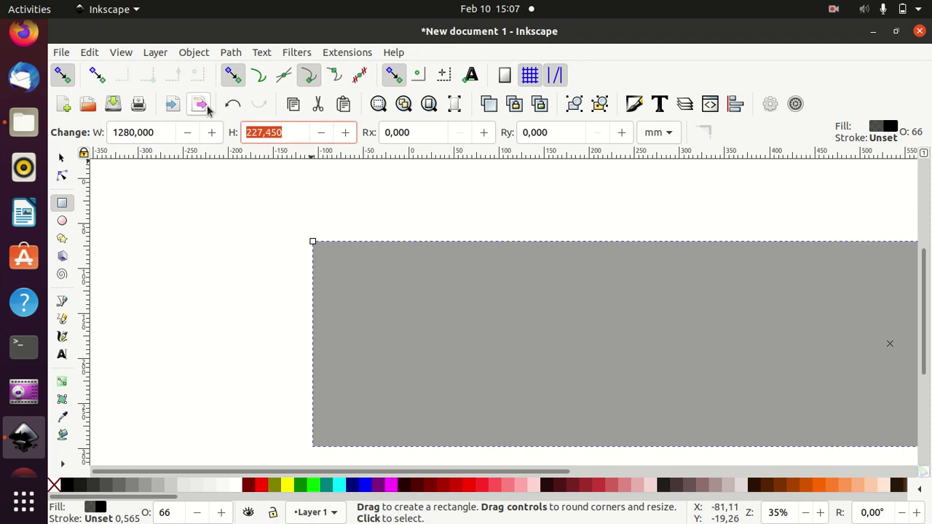
{"action": "type", "text": "720"}
{"action": "key", "text": "Return"}
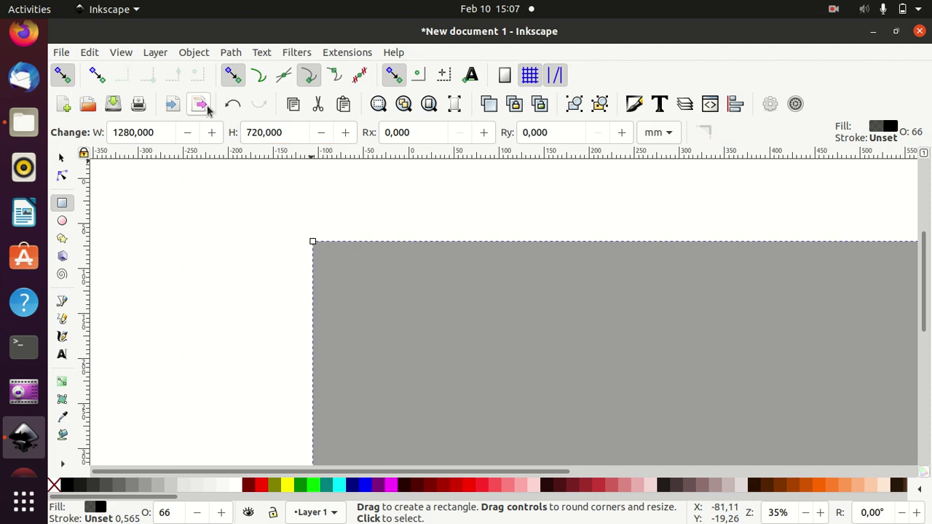
- Scroll and pan the canvas to view the 1280×720 rectangle
{"action": "scroll", "coordinate": [335, 287], "scroll_direction": "down", "scroll_amount": 2, "text": "ctrl"}
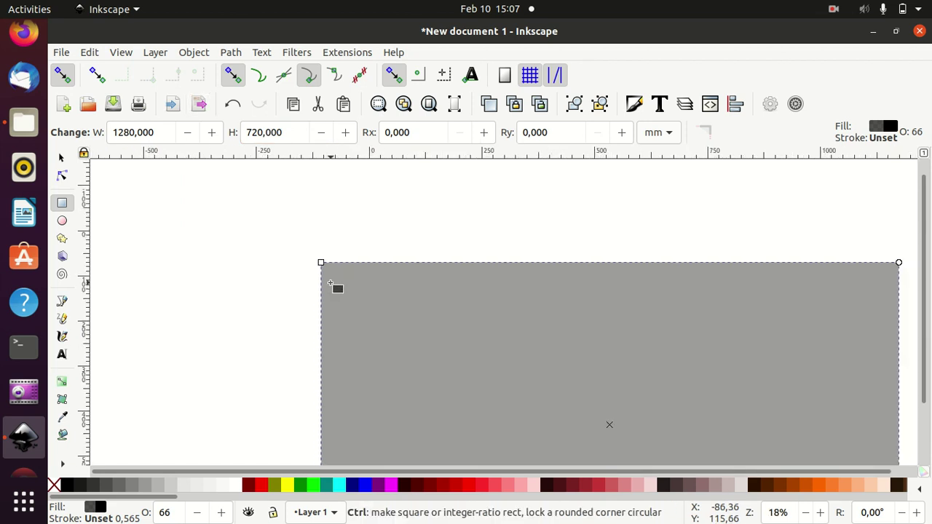
{"action": "scroll", "coordinate": [335, 287], "scroll_direction": "down", "scroll_amount": 2, "text": "ctrl"}
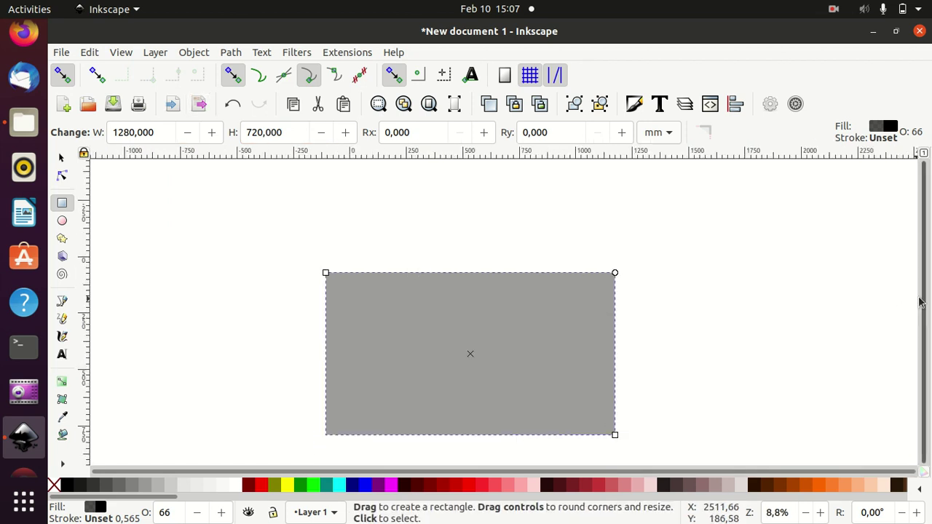
{"action": "scroll", "coordinate": [739, 344], "scroll_direction": "up", "scroll_amount": 2, "text": "ctrl"}
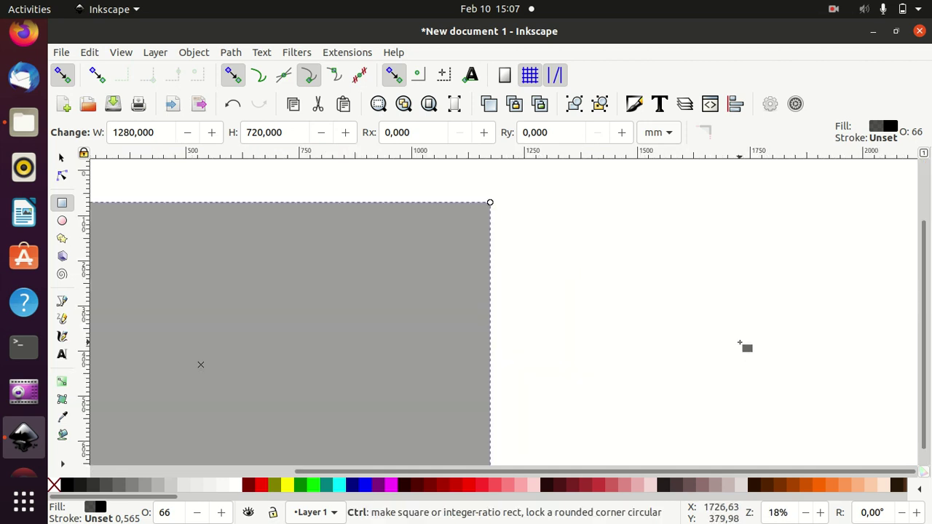
{"action": "left_click_drag", "start_coordinate": [704, 477], "coordinate": [501, 476]}
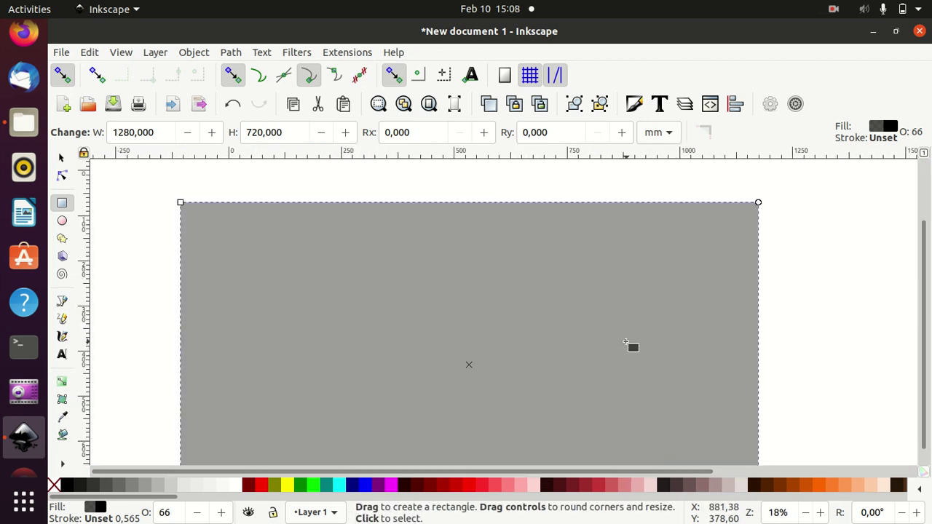
{"action": "scroll", "coordinate": [625, 343], "scroll_direction": "down", "scroll_amount": 2}
{"action": "scroll", "coordinate": [625, 343], "scroll_direction": "up", "scroll_amount": 1}
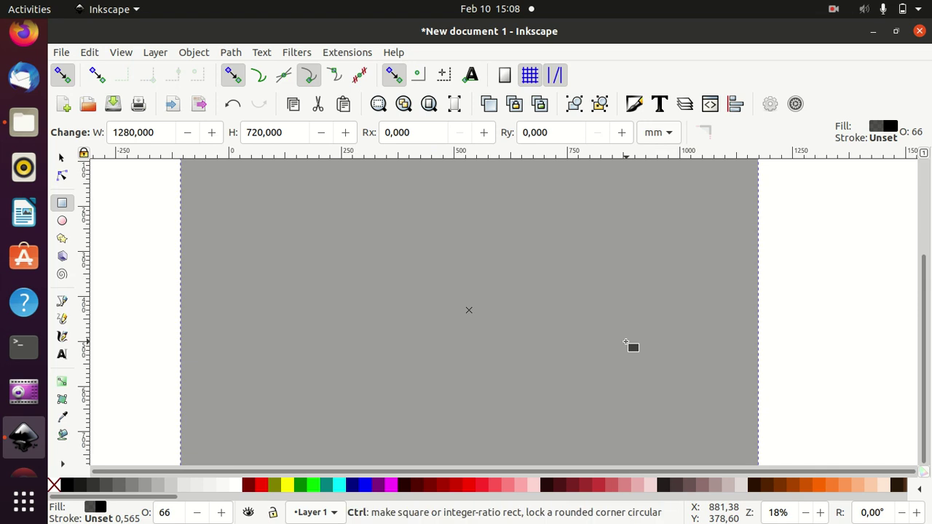
{"action": "scroll", "coordinate": [625, 343], "scroll_direction": "down", "scroll_amount": 1, "text": "ctrl"}
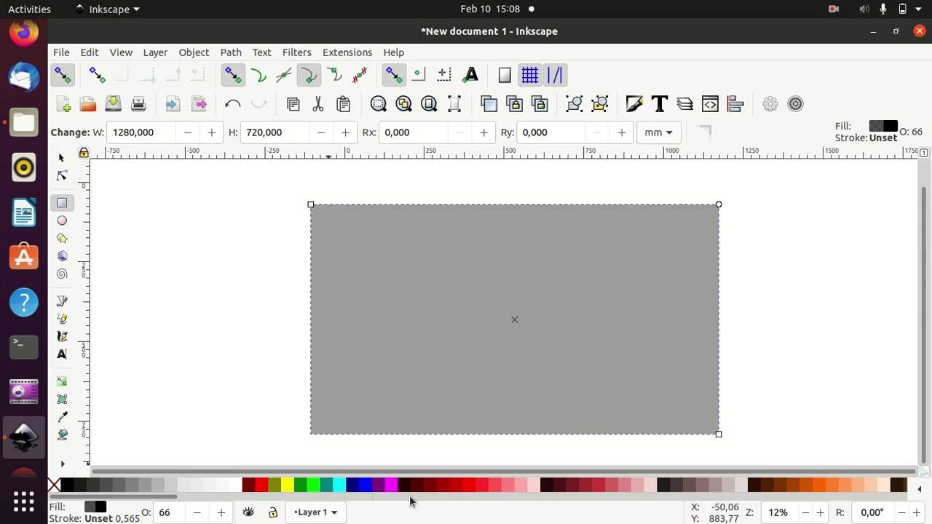
- Fill the rectangle with palette blue at full opacity (alpha 100)
{"action": "left_click", "coordinate": [366, 486]}
{"action": "left_click_drag", "start_coordinate": [366, 489], "coordinate": [771, 207]}
{"action": "left_click", "coordinate": [641, 104]}
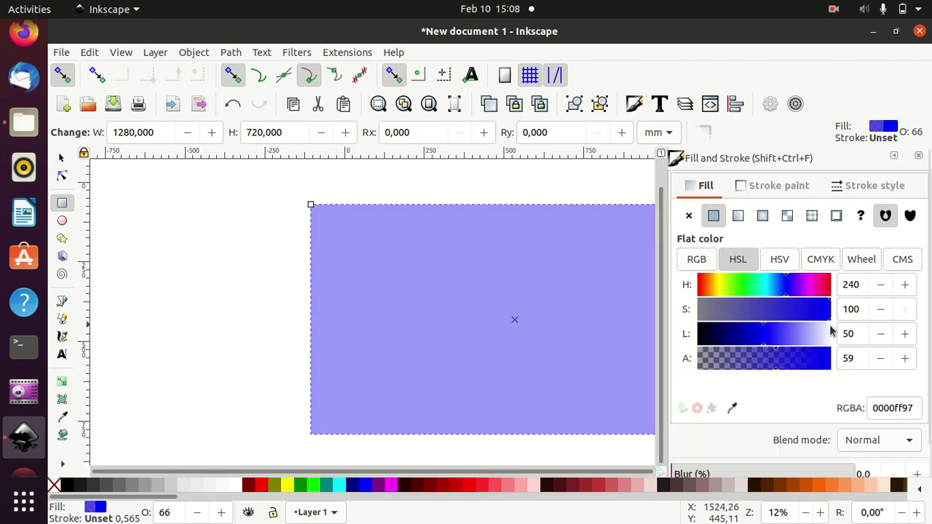
{"action": "left_click_drag", "start_coordinate": [776, 356], "coordinate": [837, 359]}
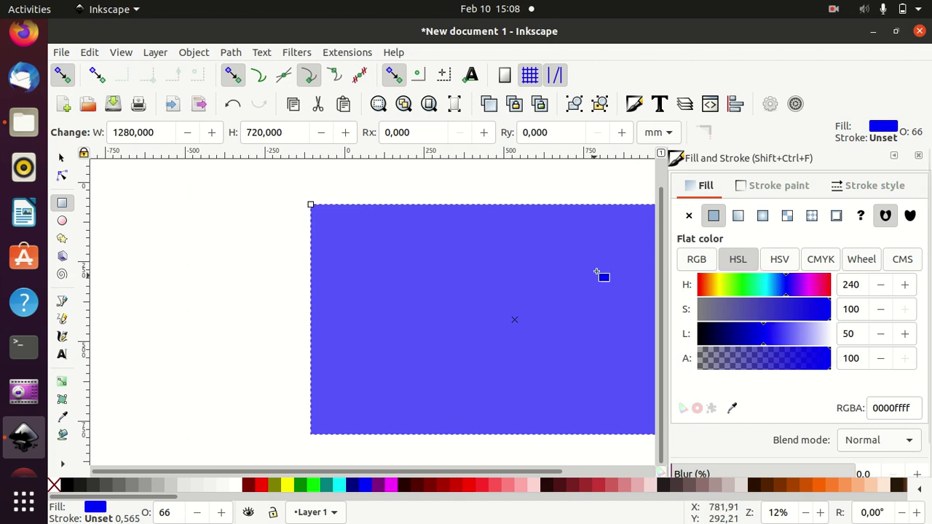
- Raise the blue fill's HSL lightness to 60
{"action": "left_click", "coordinate": [768, 332]}
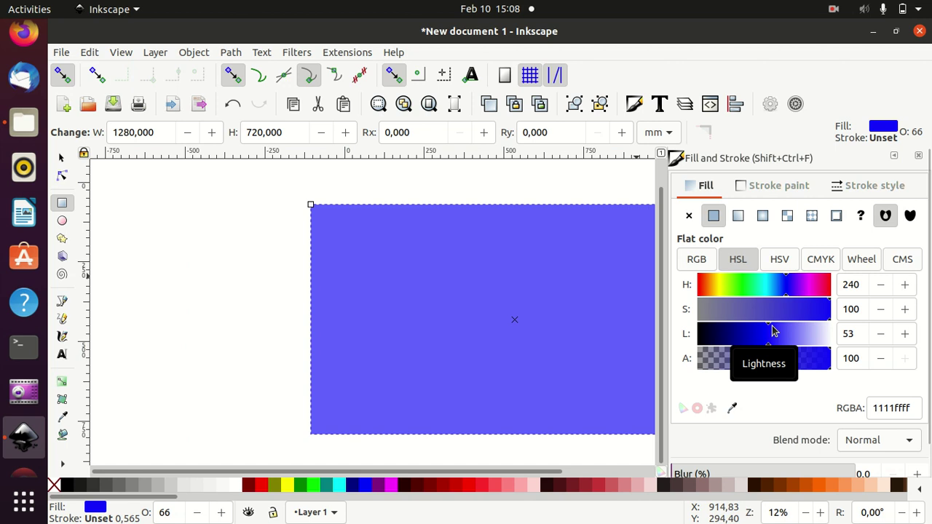
{"action": "left_click", "coordinate": [774, 332]}
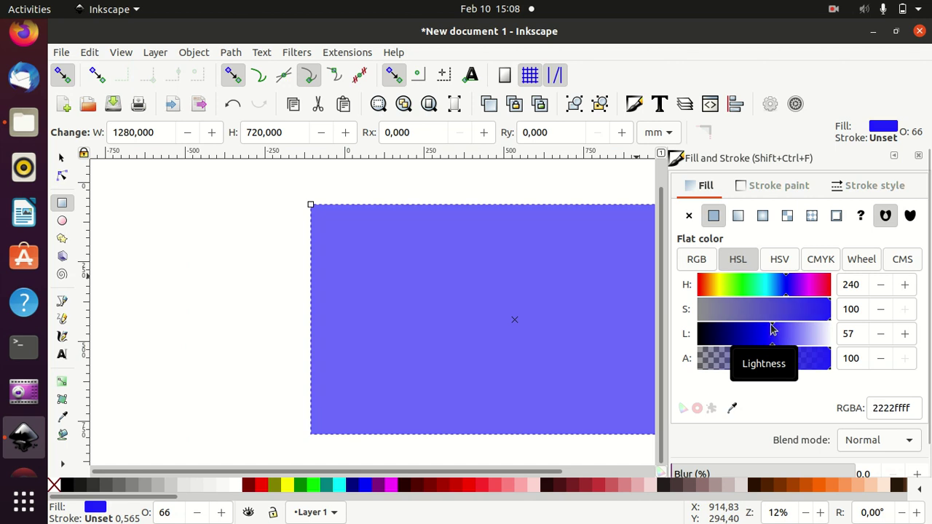
{"action": "left_click", "coordinate": [777, 332]}
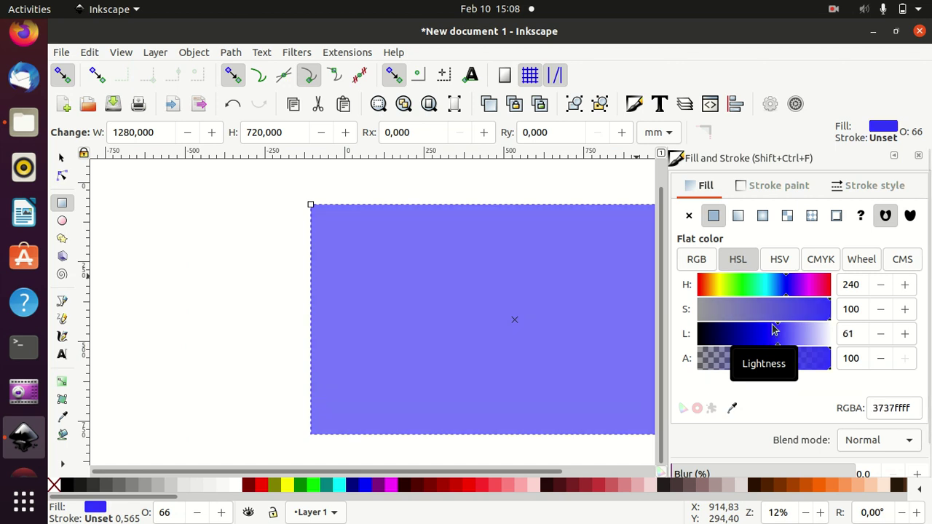
{"action": "left_click", "coordinate": [771, 331]}
{"action": "left_click", "coordinate": [777, 329]}
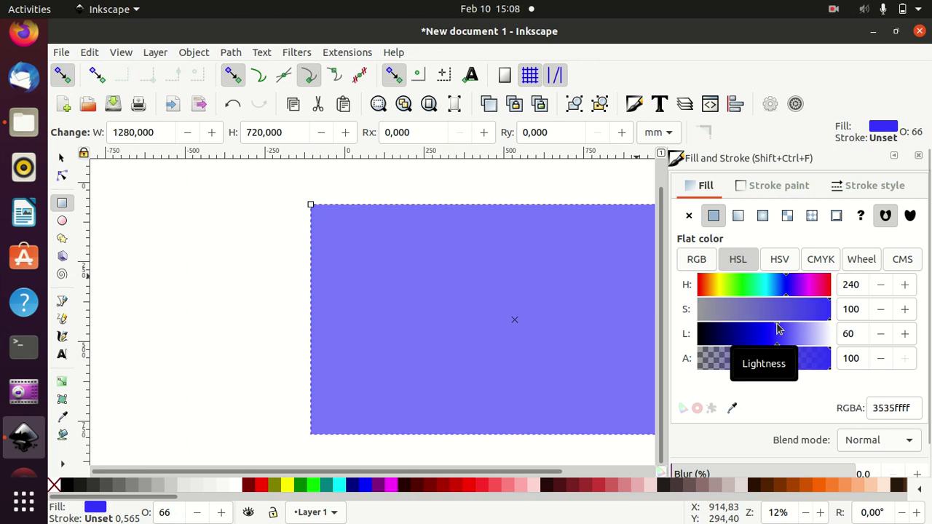
- Switch to the selector and reselect the blue rectangle
{"action": "left_click", "coordinate": [61, 158]}
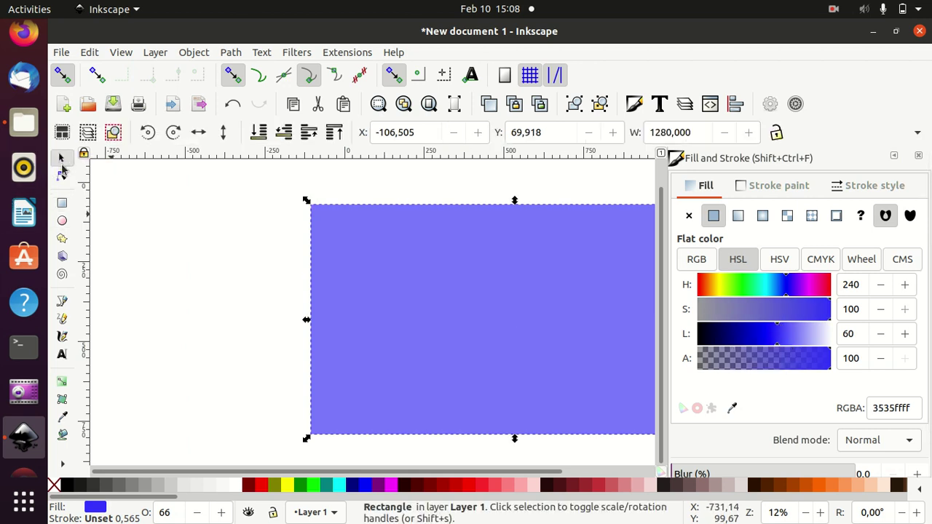
{"action": "left_click", "coordinate": [271, 279]}
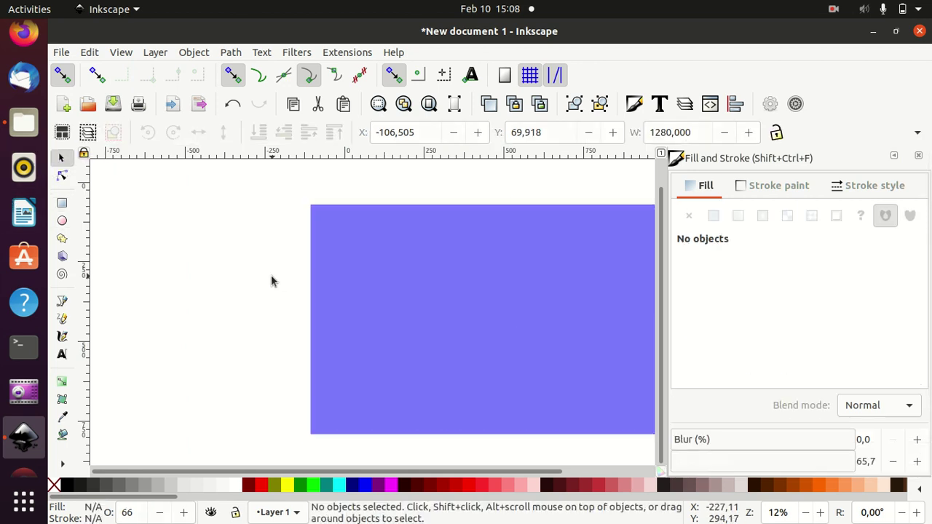
{"action": "left_click", "coordinate": [422, 312]}
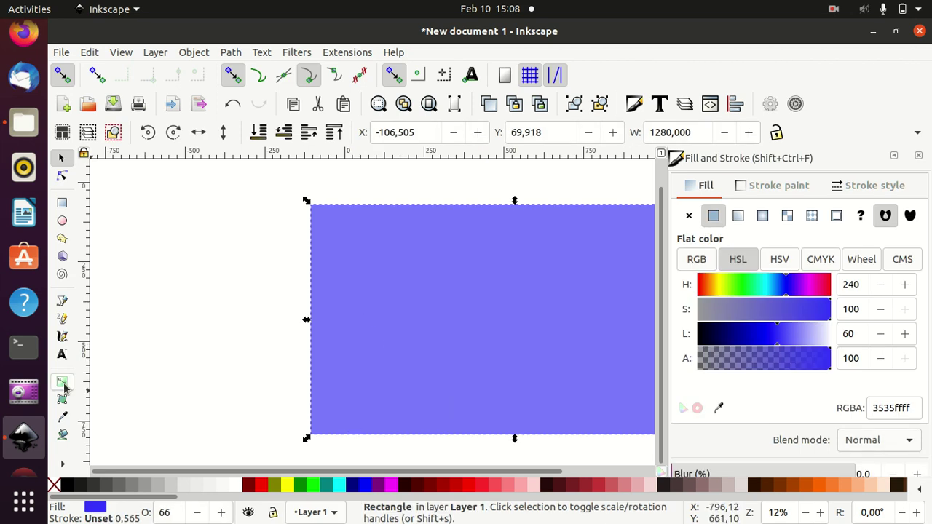
{"action": "scroll", "coordinate": [349, 473], "scroll_direction": "right", "scroll_amount": 3}
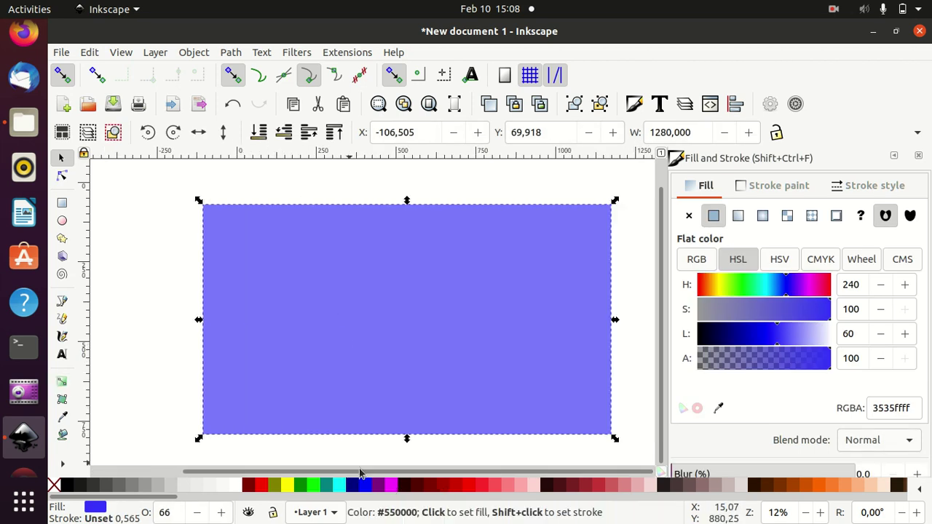
- Apply a vertical linear gradient to the sky, running top edge to bottom edge
{"action": "left_click", "coordinate": [62, 381]}
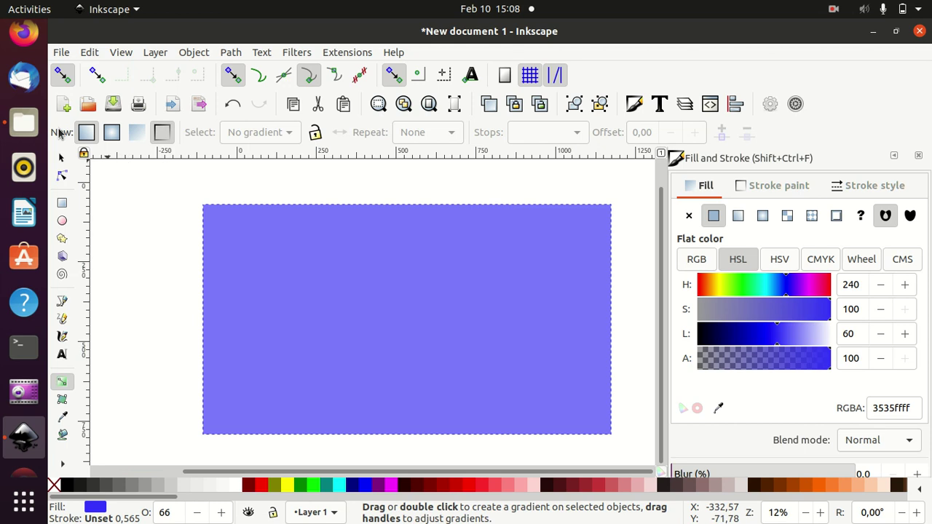
{"action": "left_click", "coordinate": [738, 215]}
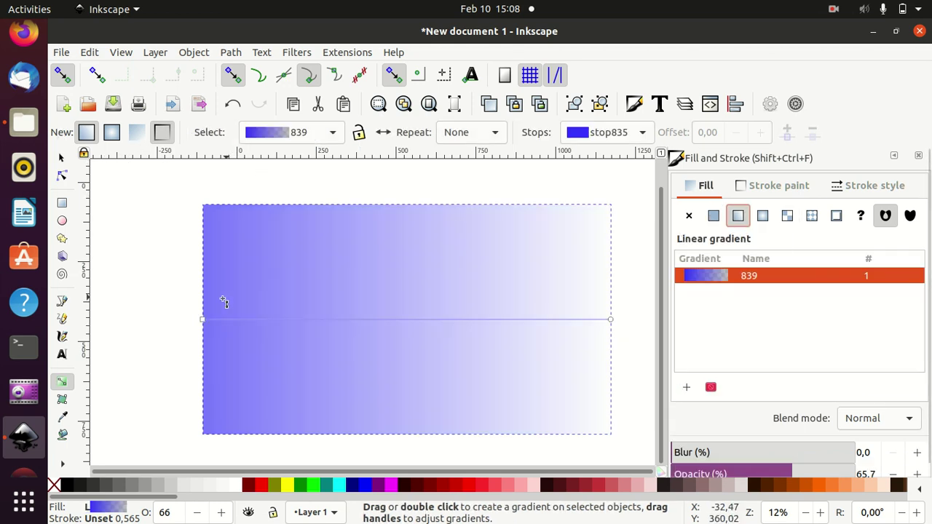
{"action": "left_click_drag", "start_coordinate": [203, 319], "coordinate": [407, 204]}
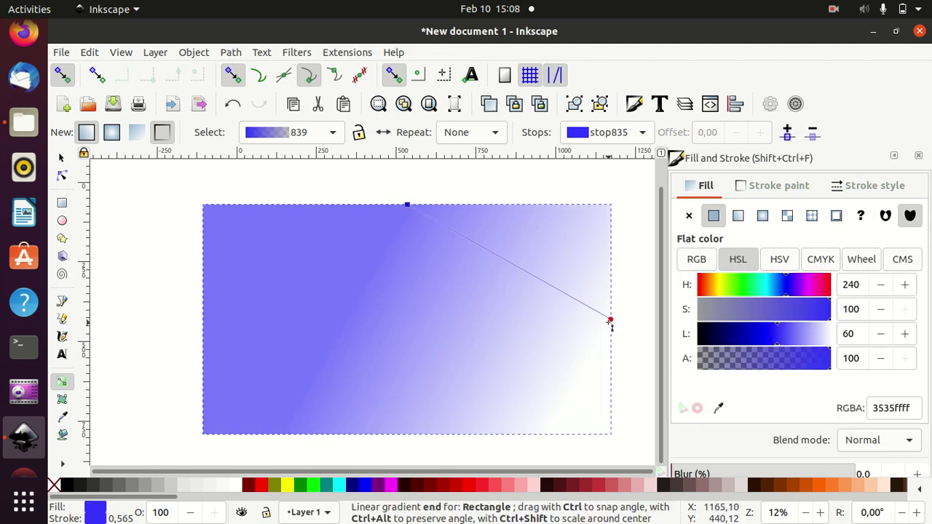
{"action": "left_click_drag", "start_coordinate": [611, 321], "coordinate": [409, 435]}
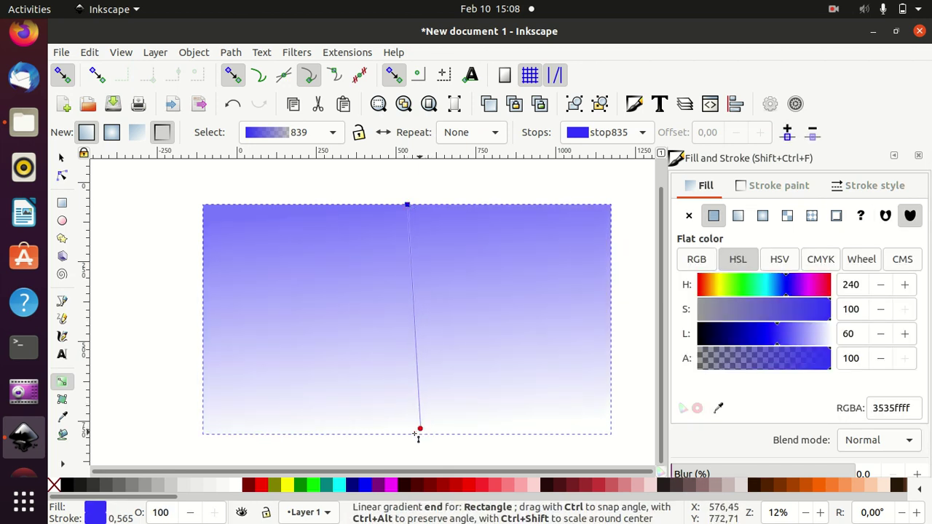
{"action": "left_click_drag", "start_coordinate": [408, 435], "coordinate": [410, 434]}
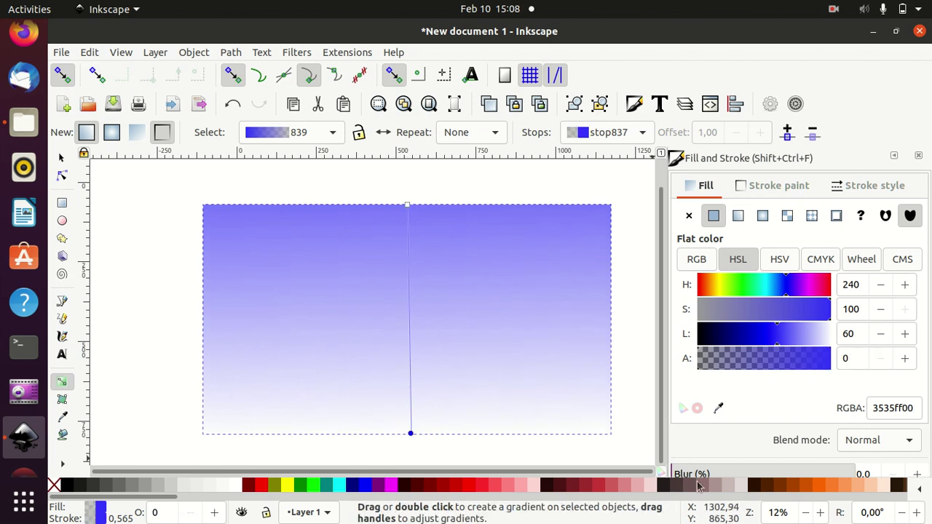
- Make the gradient's bottom stop light orange and move its start above the top
{"action": "left_click", "coordinate": [835, 487]}
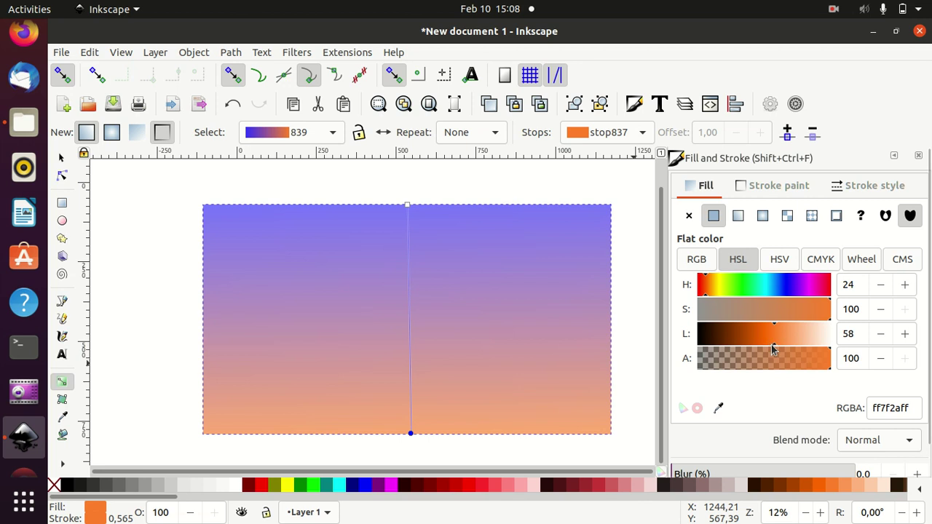
{"action": "left_click", "coordinate": [822, 486]}
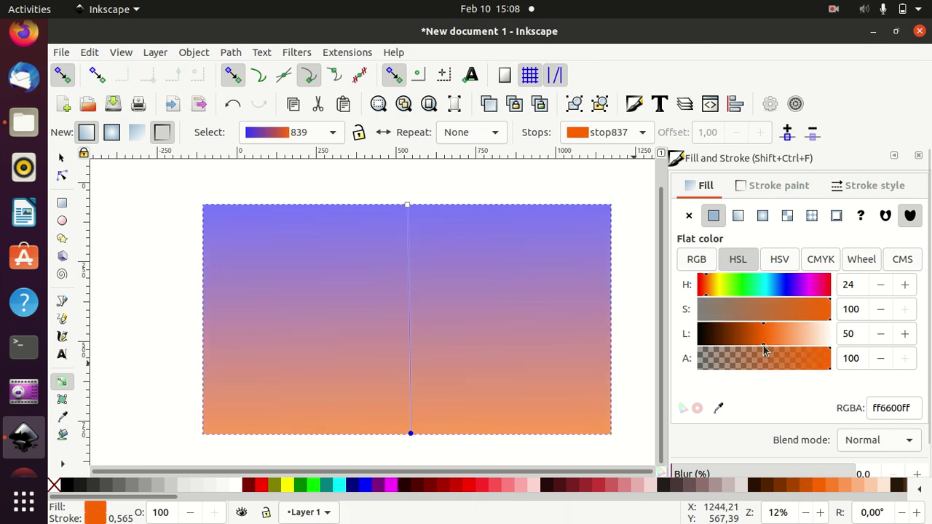
{"action": "left_click_drag", "start_coordinate": [763, 343], "coordinate": [777, 350]}
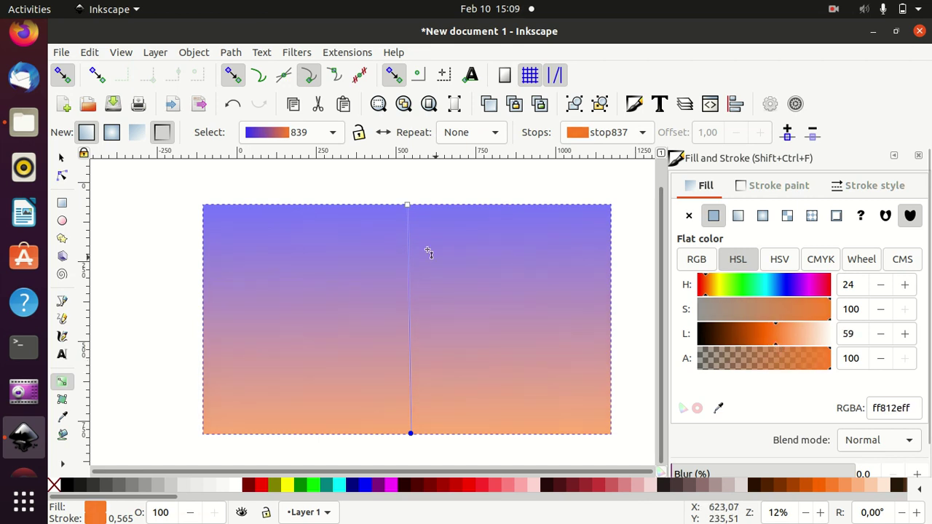
{"action": "left_click_drag", "start_coordinate": [407, 206], "coordinate": [406, 171]}
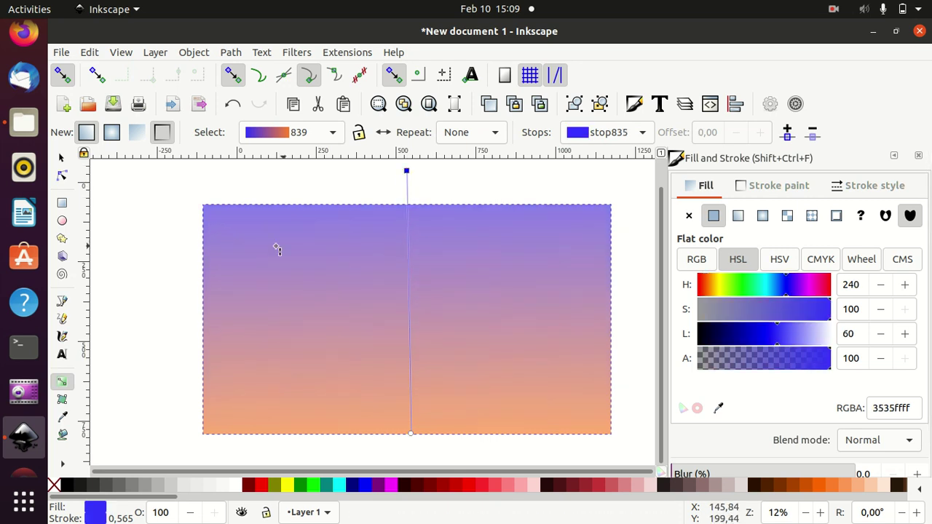
{"action": "left_click", "coordinate": [61, 157]}
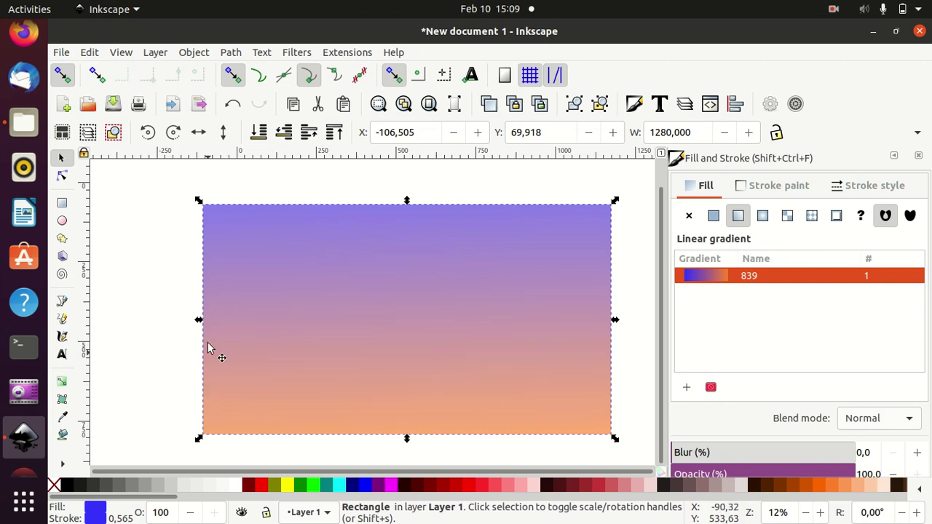
{"action": "left_click", "coordinate": [62, 383]}
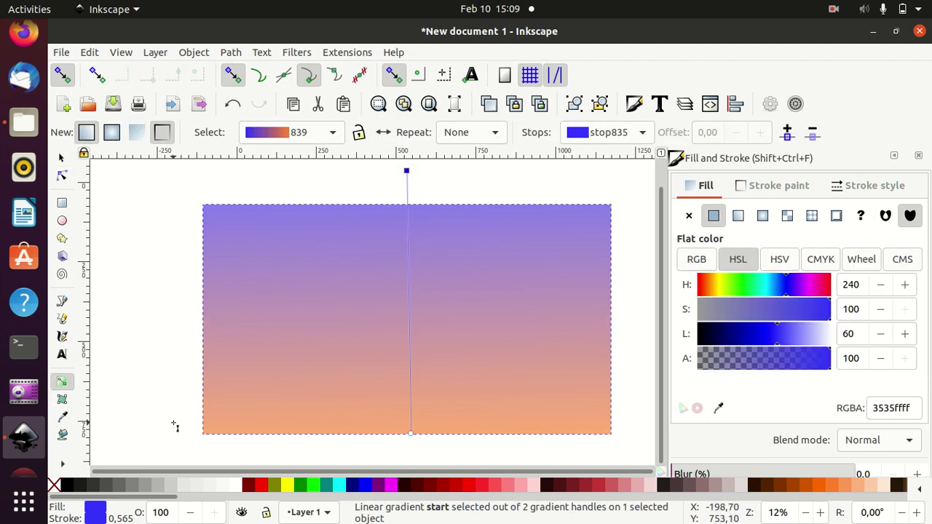
{"action": "key", "text": "Escape"}
{"action": "key", "text": "Escape"}
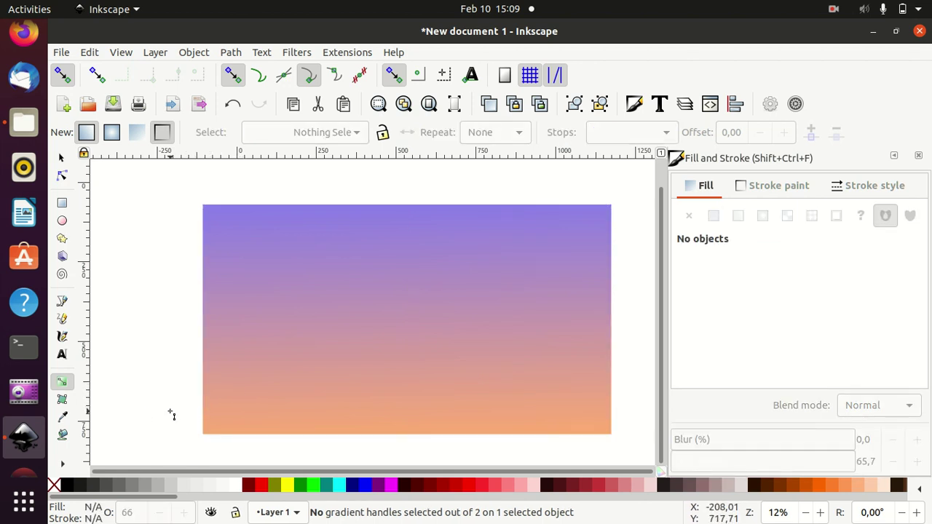
- Draw a closed jagged mountain outline with the Bezier tool across the sky's bottom
{"action": "left_click", "coordinate": [62, 301]}
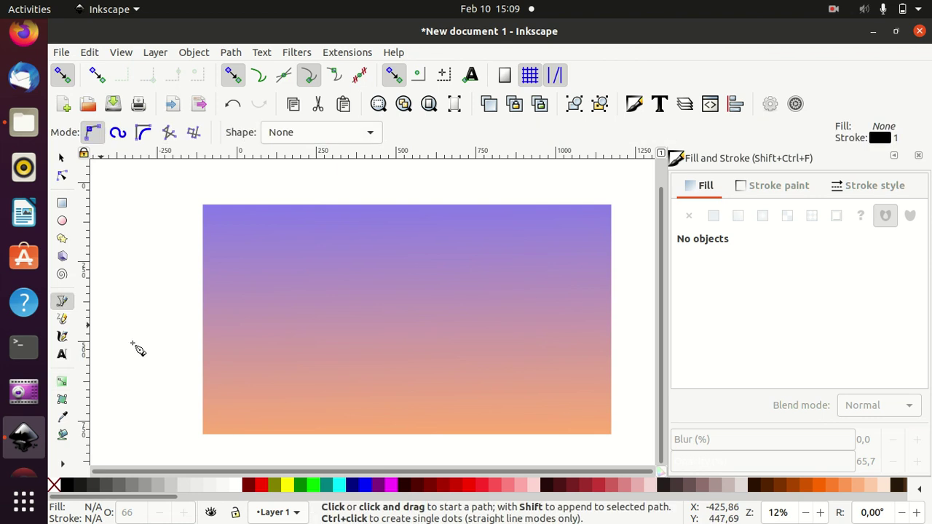
{"action": "left_click", "coordinate": [187, 410]}
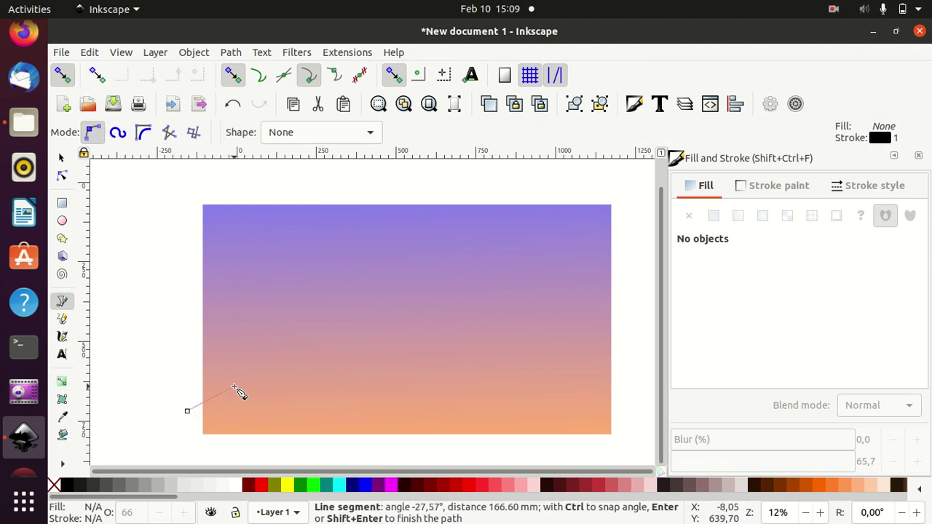
{"action": "left_click", "coordinate": [234, 387]}
{"action": "left_click", "coordinate": [252, 397]}
{"action": "left_click", "coordinate": [287, 387]}
{"action": "left_click", "coordinate": [315, 380]}
{"action": "left_click", "coordinate": [357, 384]}
{"action": "left_click", "coordinate": [382, 406]}
{"action": "left_click", "coordinate": [413, 399]}
{"action": "left_click", "coordinate": [454, 367]}
{"action": "left_click", "coordinate": [499, 391]}
{"action": "left_click", "coordinate": [528, 389]}
{"action": "left_click", "coordinate": [547, 365]}
{"action": "left_click", "coordinate": [576, 357]}
{"action": "left_click", "coordinate": [588, 372]}
{"action": "left_click", "coordinate": [620, 388]}
{"action": "left_click", "coordinate": [636, 436]}
{"action": "left_click", "coordinate": [629, 452]}
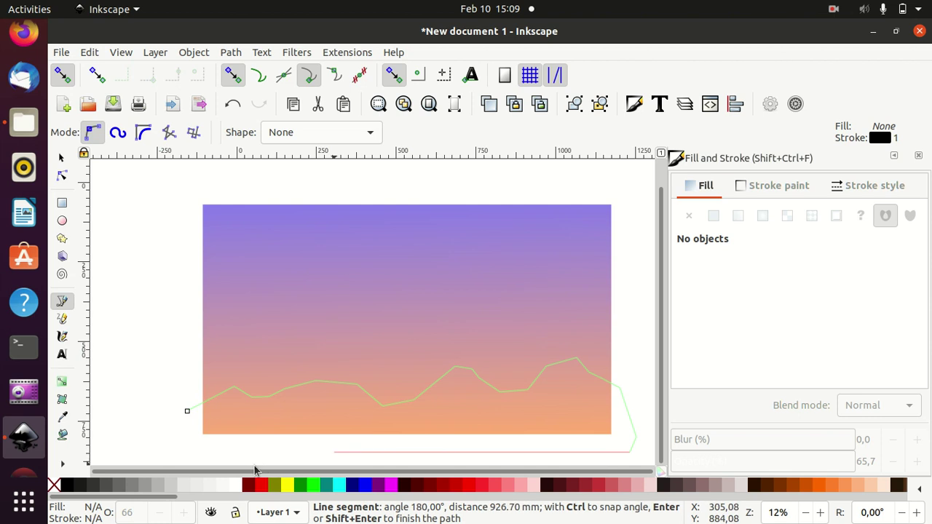
{"action": "left_click", "coordinate": [188, 451]}
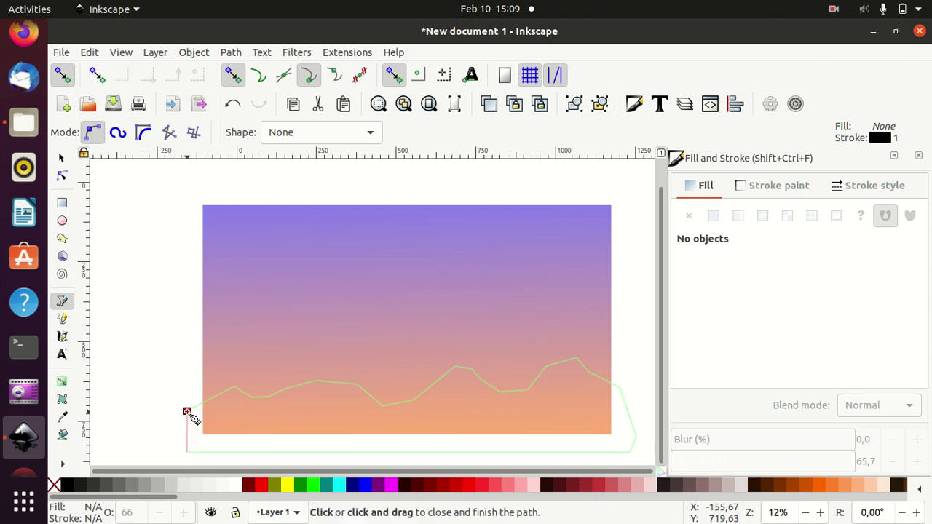
{"action": "left_click", "coordinate": [187, 411]}
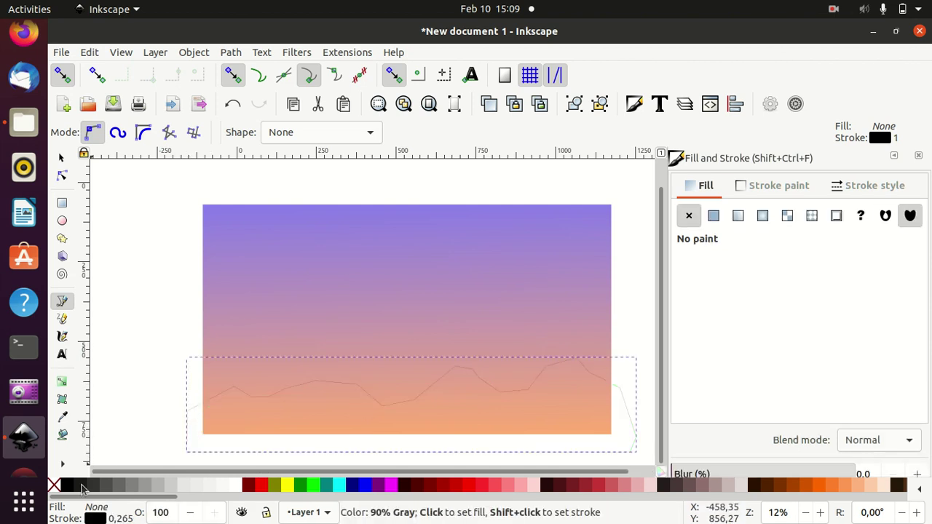
- Fill the mountains dark gray and set the fill lightness to 20
{"action": "left_click", "coordinate": [81, 486]}
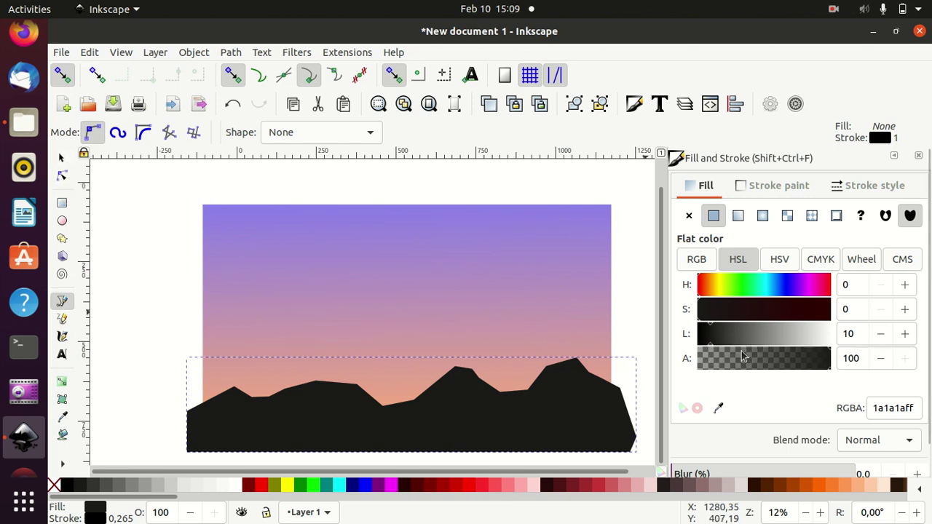
{"action": "left_click", "coordinate": [715, 345]}
{"action": "double_click", "coordinate": [849, 333]}
{"action": "type", "text": "2"}
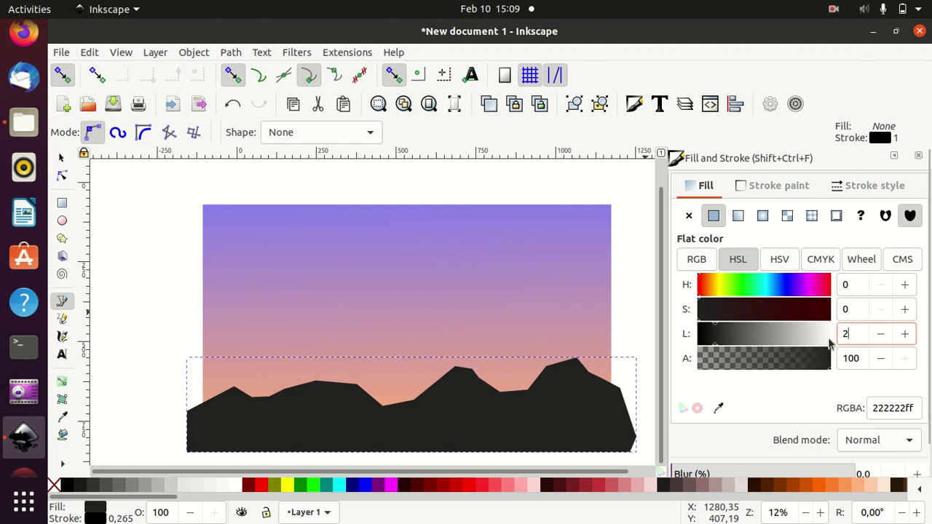
{"action": "type", "text": "0"}
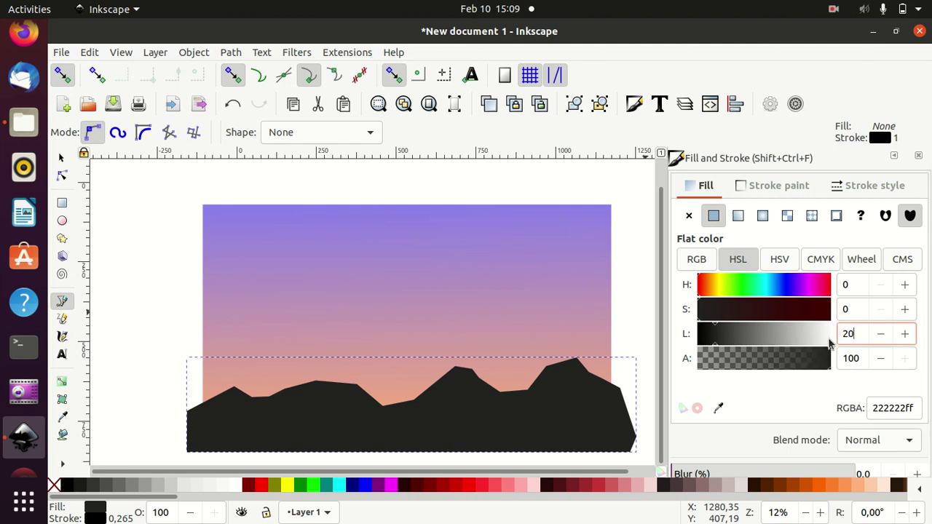
{"action": "key", "text": "Return"}
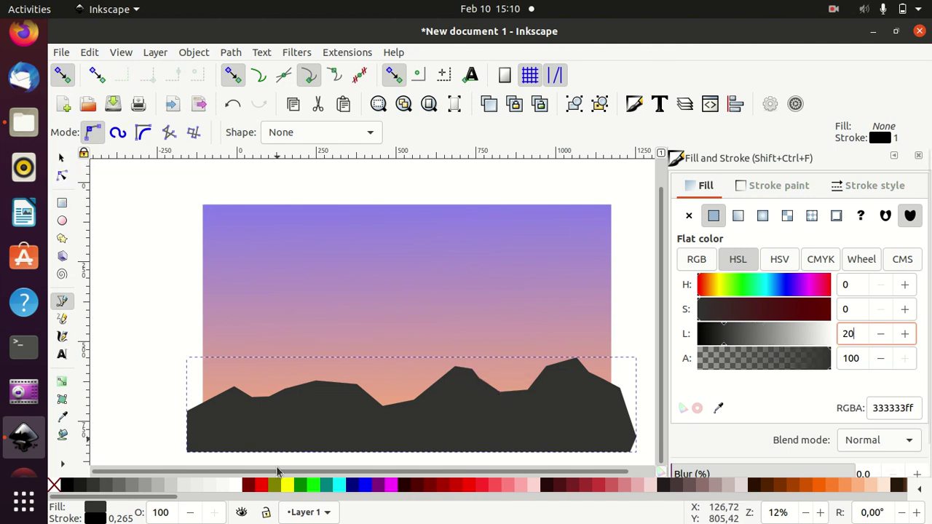
- Duplicate the sky rectangle and intersect the copy with the mountain path
{"action": "left_click", "coordinate": [61, 157]}
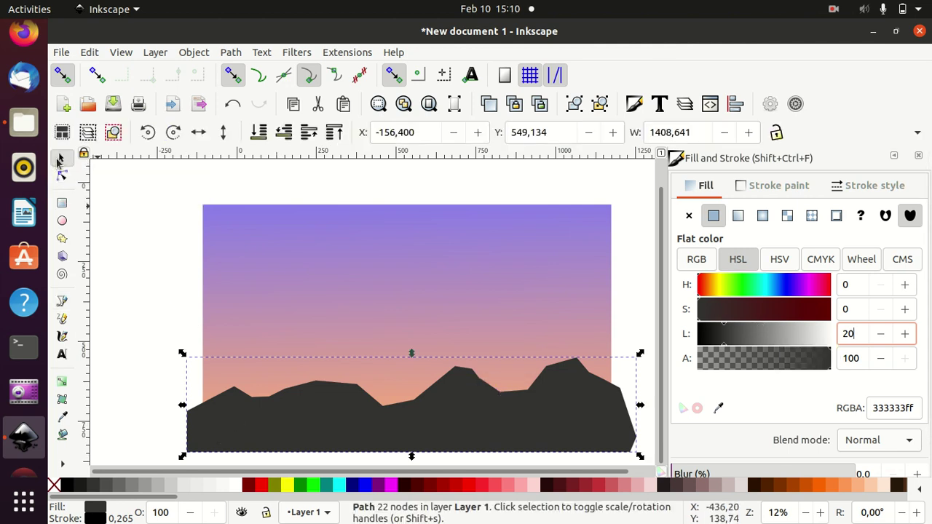
{"action": "left_click", "coordinate": [302, 245]}
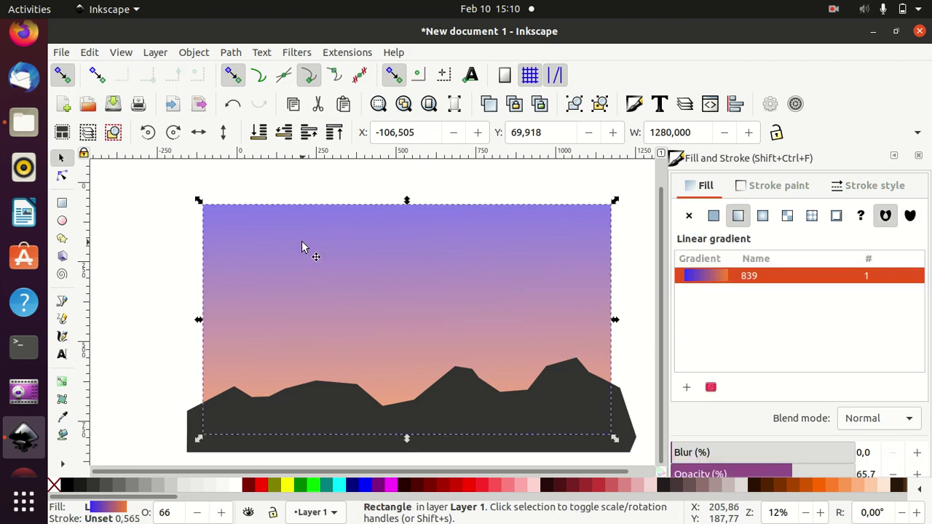
{"action": "key", "text": "ctrl"}
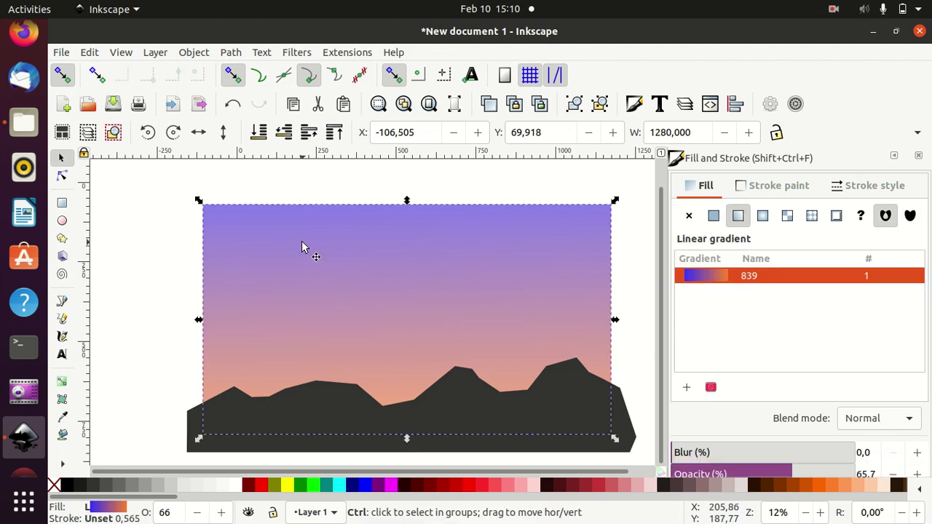
{"action": "key", "text": "ctrl+d"}
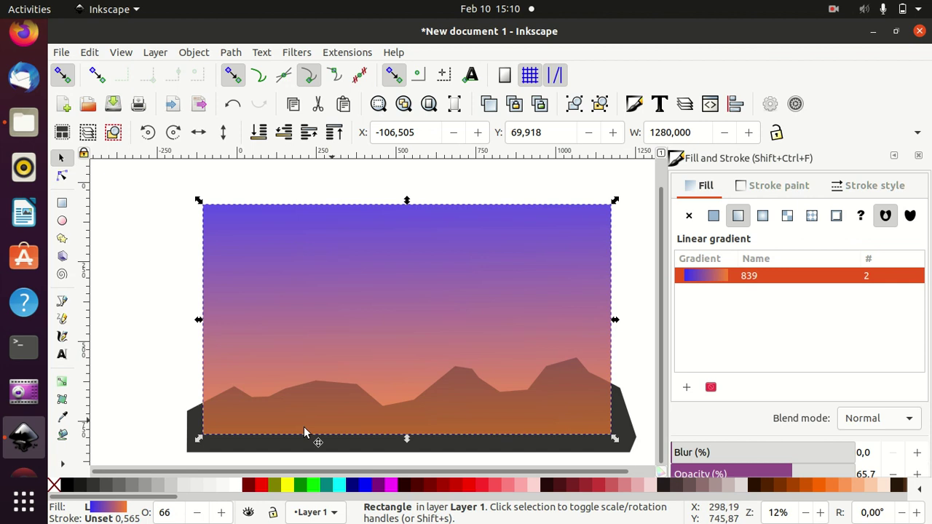
{"action": "left_click", "coordinate": [244, 447], "text": "shift"}
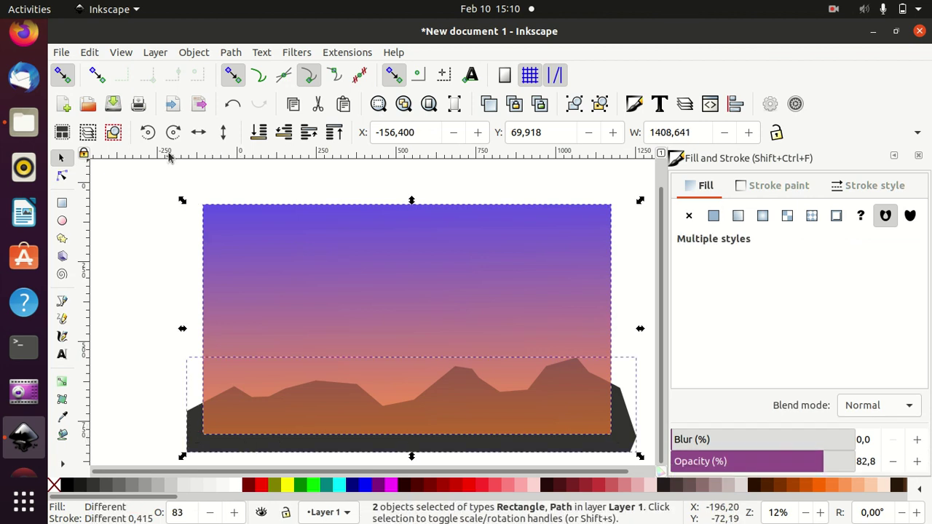
{"action": "left_click", "coordinate": [228, 53]}
{"action": "left_click", "coordinate": [251, 156]}
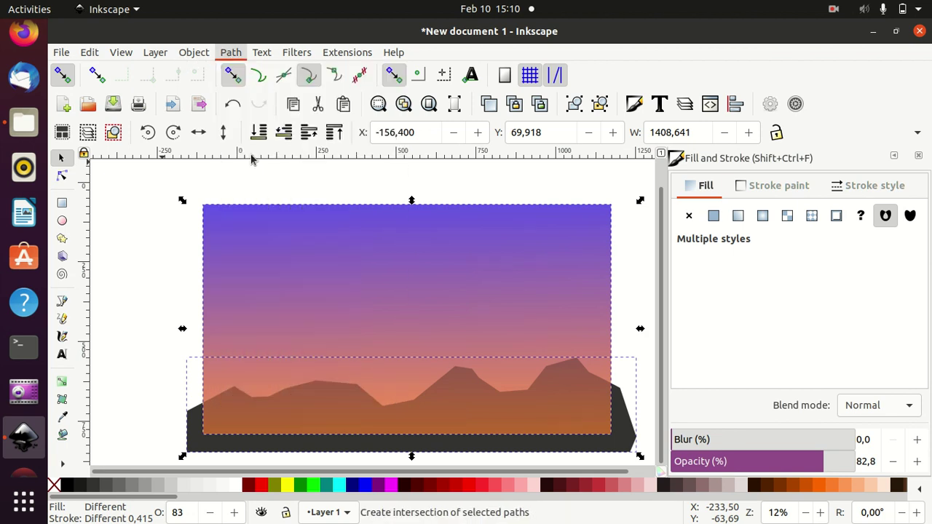
{"action": "left_click", "coordinate": [173, 325]}
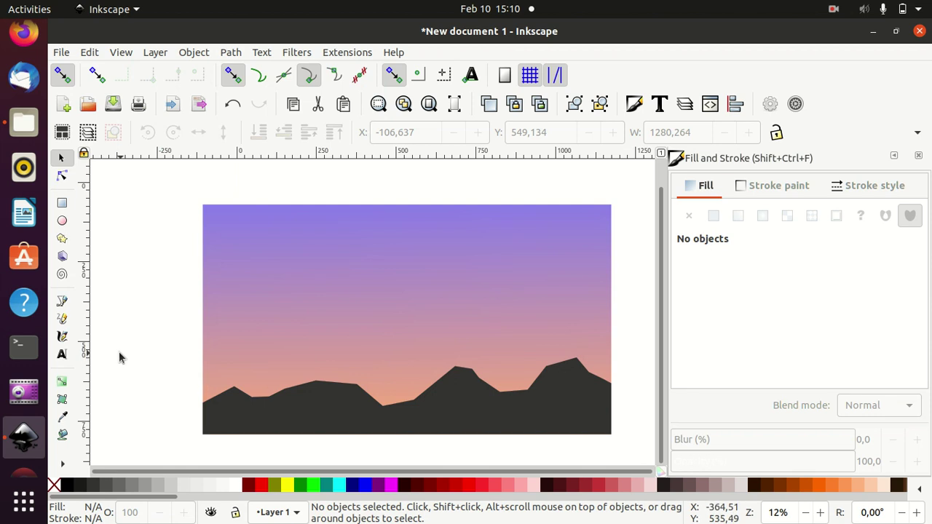
- Draw a second closed mountain outline with the Bezier tool across the lower scene
{"action": "left_click", "coordinate": [63, 302]}
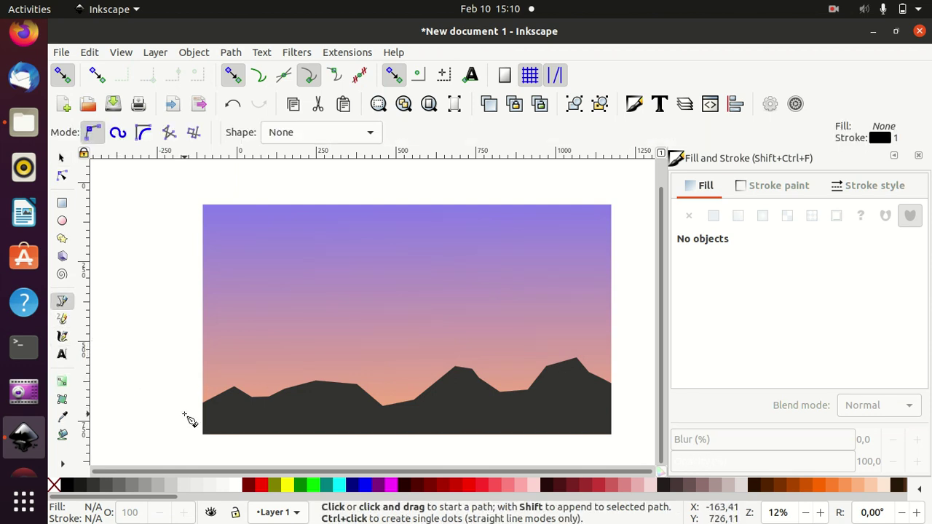
{"action": "left_click", "coordinate": [190, 375]}
{"action": "left_click", "coordinate": [246, 367]}
{"action": "left_click", "coordinate": [285, 386]}
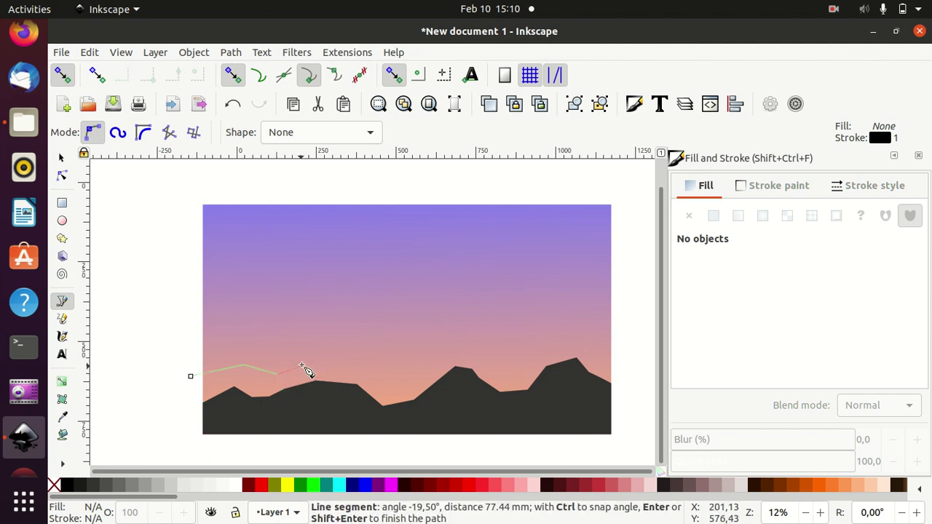
{"action": "left_click", "coordinate": [304, 358]}
{"action": "left_click", "coordinate": [435, 422]}
{"action": "left_click", "coordinate": [559, 414]}
{"action": "left_click", "coordinate": [601, 364]}
{"action": "left_click", "coordinate": [640, 368]}
{"action": "left_click", "coordinate": [639, 431]}
{"action": "left_click", "coordinate": [638, 453]}
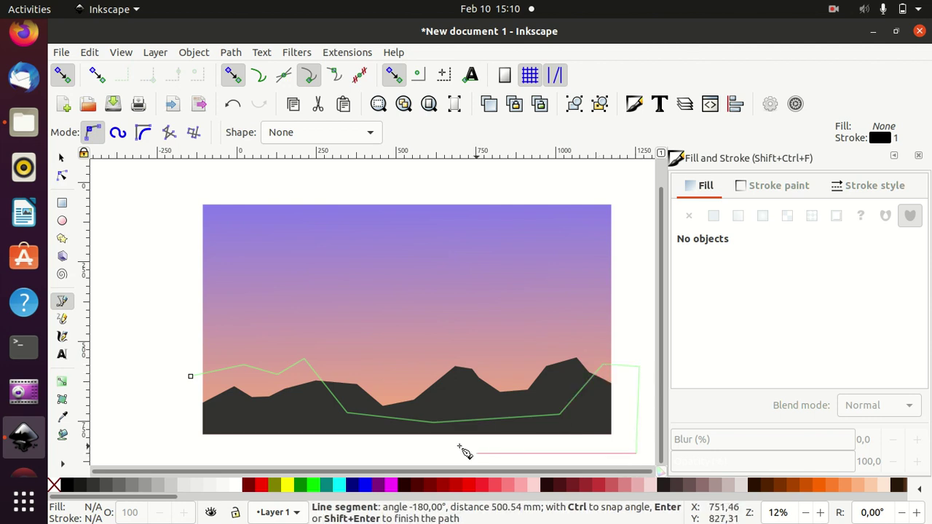
{"action": "left_click", "coordinate": [187, 452]}
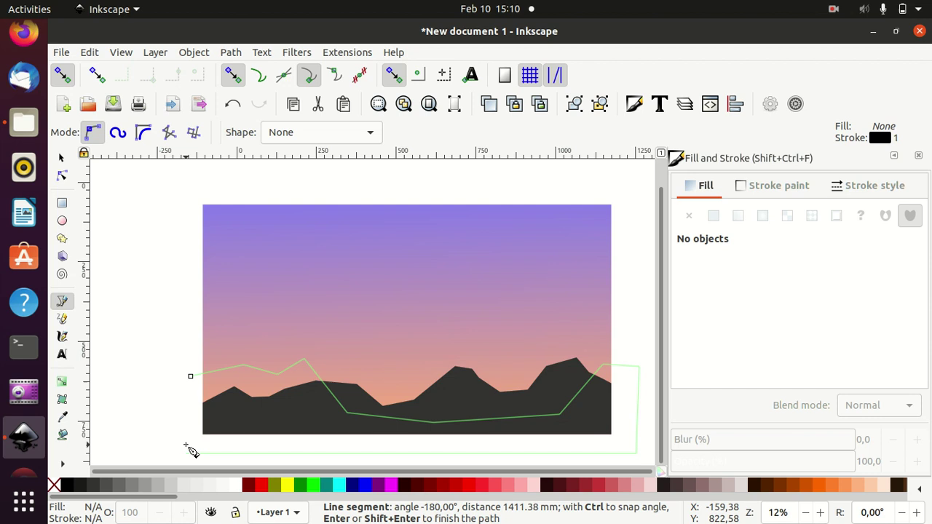
{"action": "left_click", "coordinate": [191, 376]}
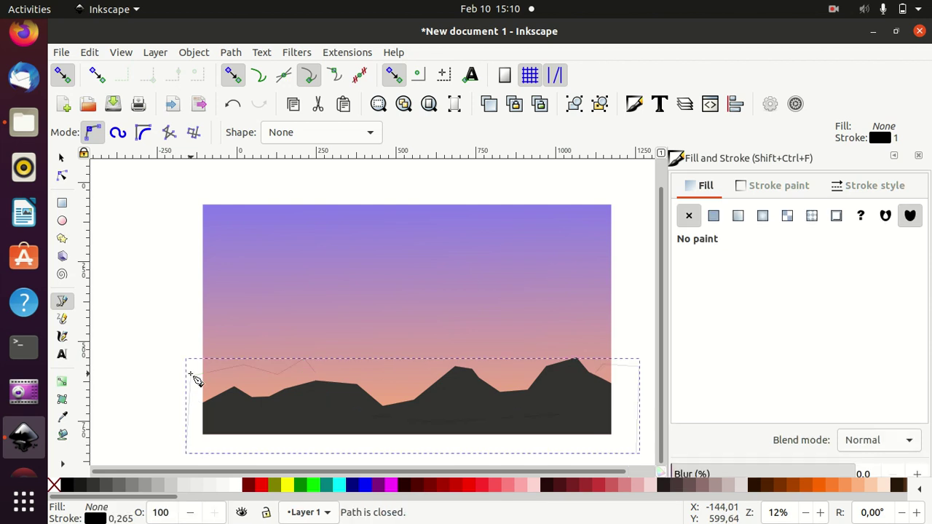
- Fill the new mountain shape with 60% gray from the palette
{"action": "left_click", "coordinate": [133, 488]}
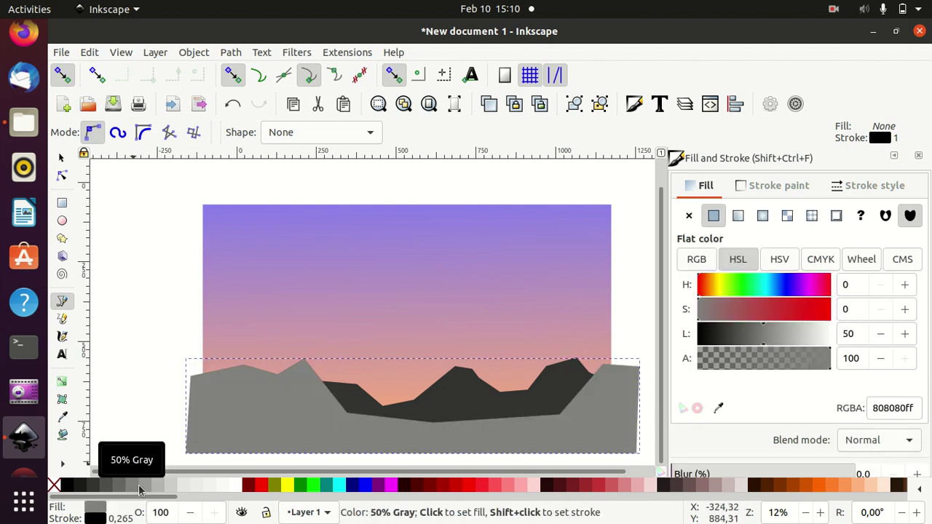
{"action": "left_click", "coordinate": [145, 489]}
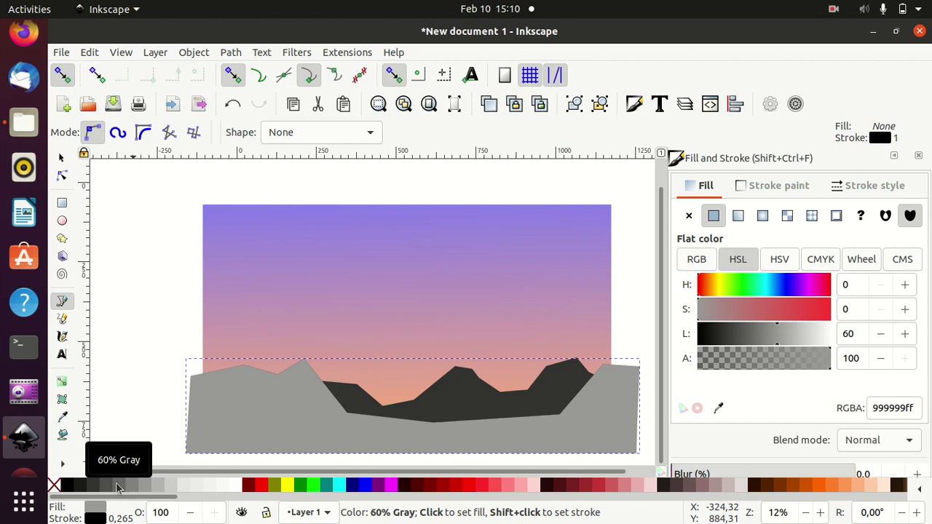
{"action": "left_click", "coordinate": [120, 488]}
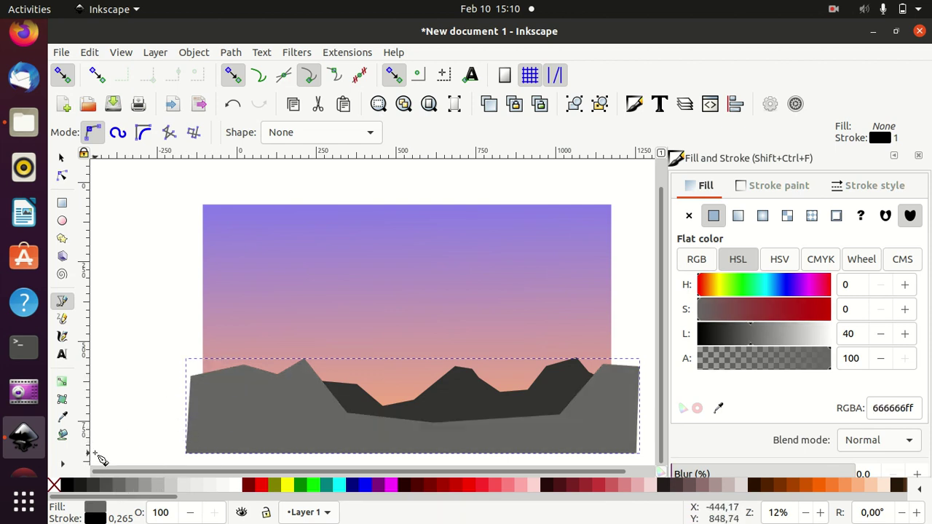
- Intersect a duplicate of the sky rectangle with the gray mountain to trim it
{"action": "left_click", "coordinate": [64, 159]}
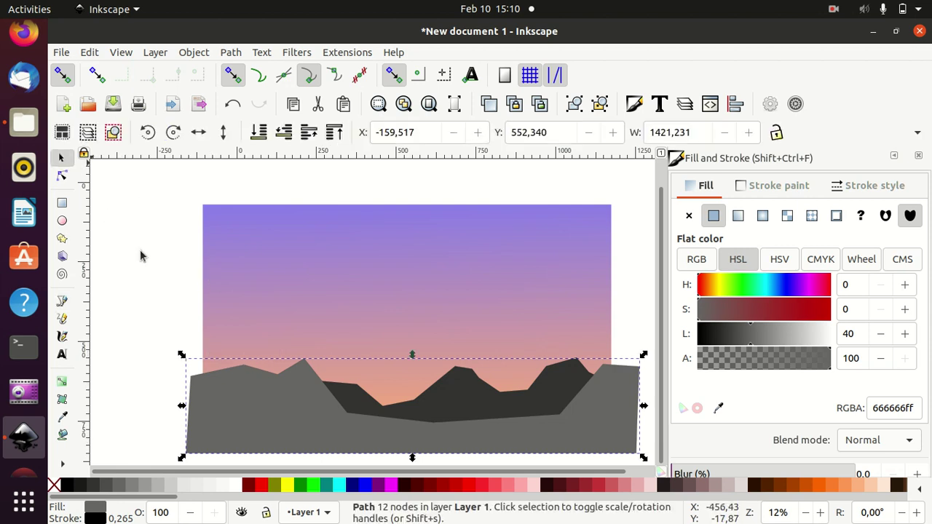
{"action": "left_click", "coordinate": [335, 305]}
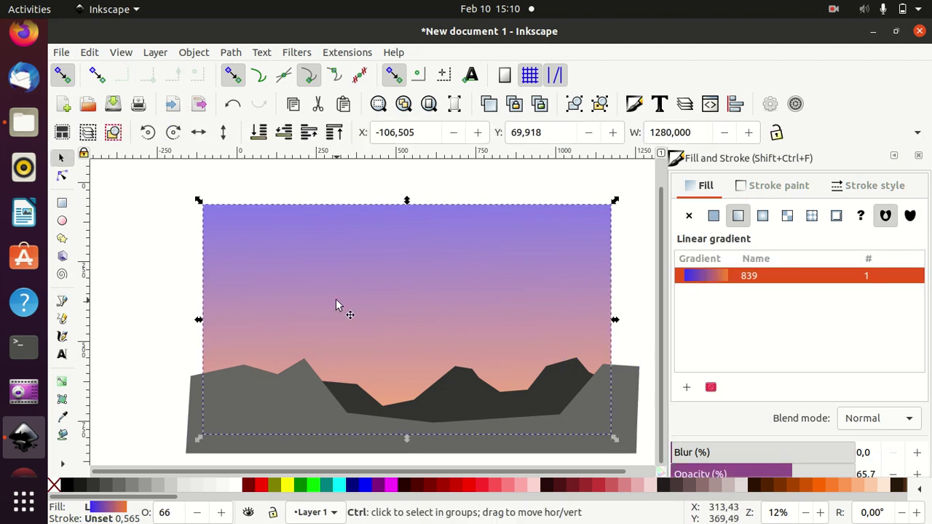
{"action": "key", "text": "ctrl+d"}
{"action": "key", "text": "Home"}
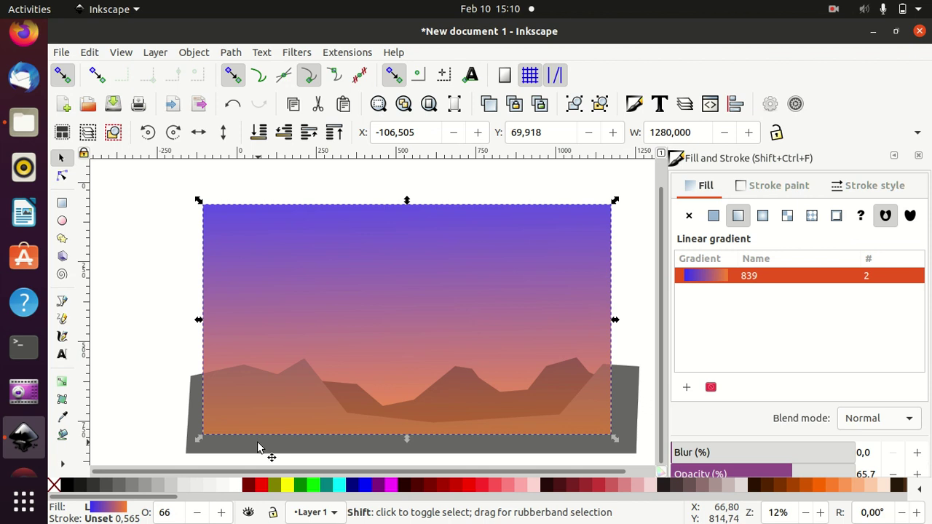
{"action": "left_click", "coordinate": [258, 447], "text": "shift"}
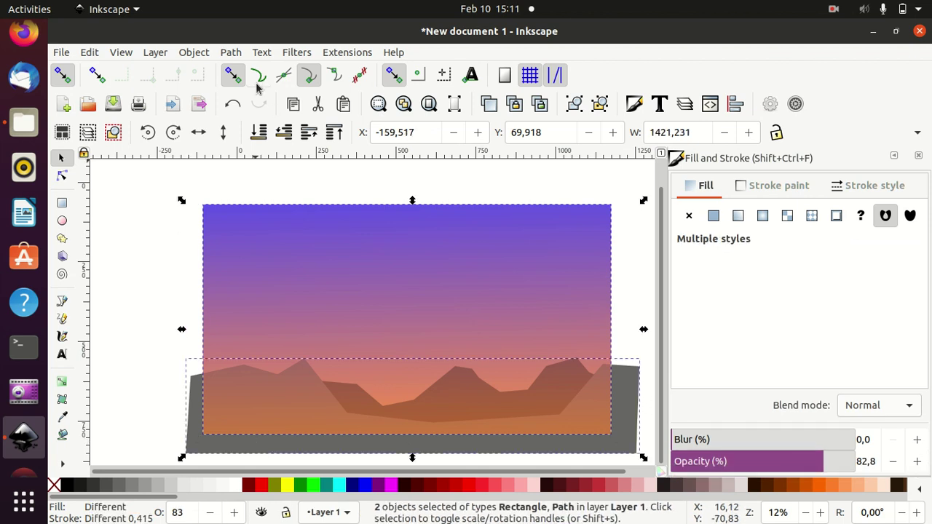
{"action": "left_click", "coordinate": [230, 53]}
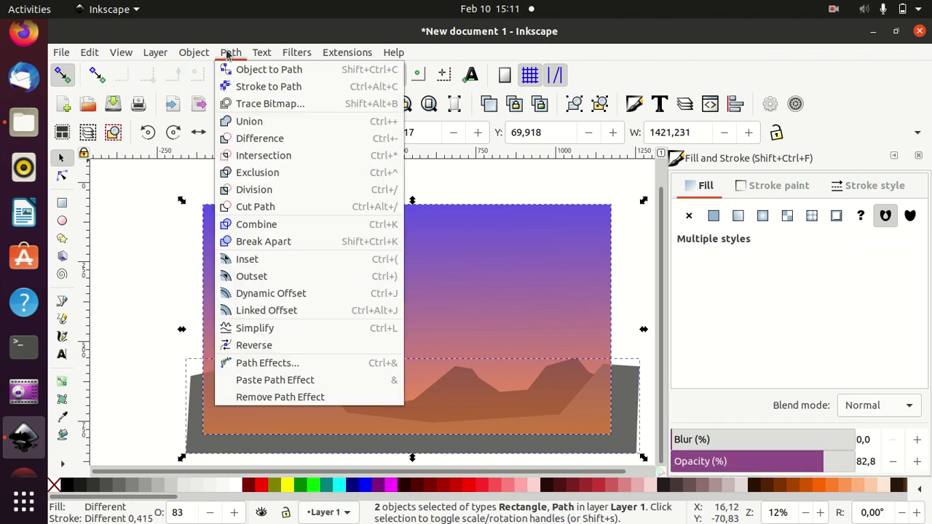
{"action": "left_click", "coordinate": [264, 156]}
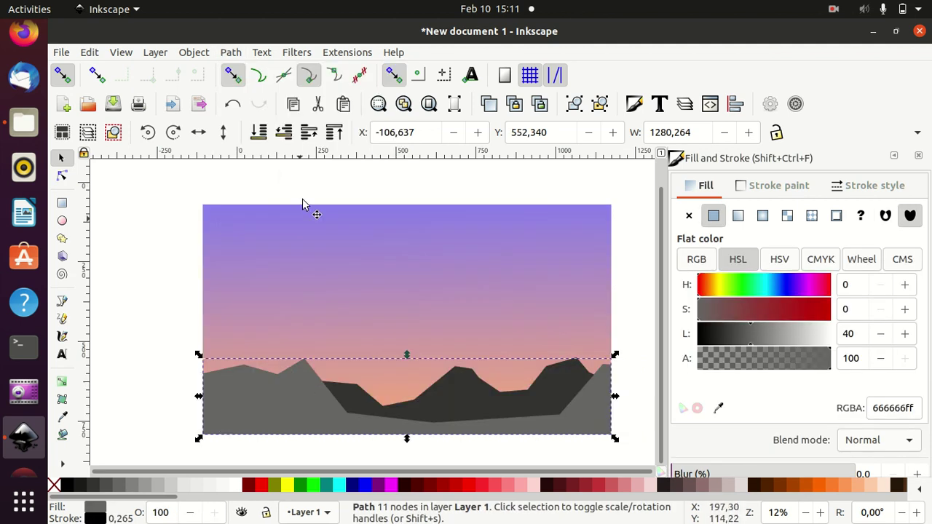
- Lower the gray mountain to the bottom, then raise it one step above the sky
{"action": "left_click", "coordinate": [265, 136]}
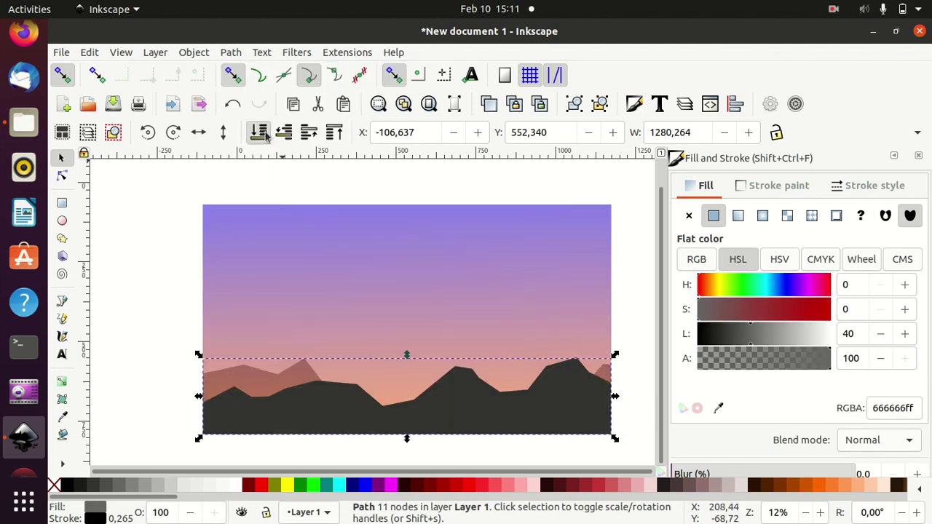
{"action": "left_click", "coordinate": [307, 134]}
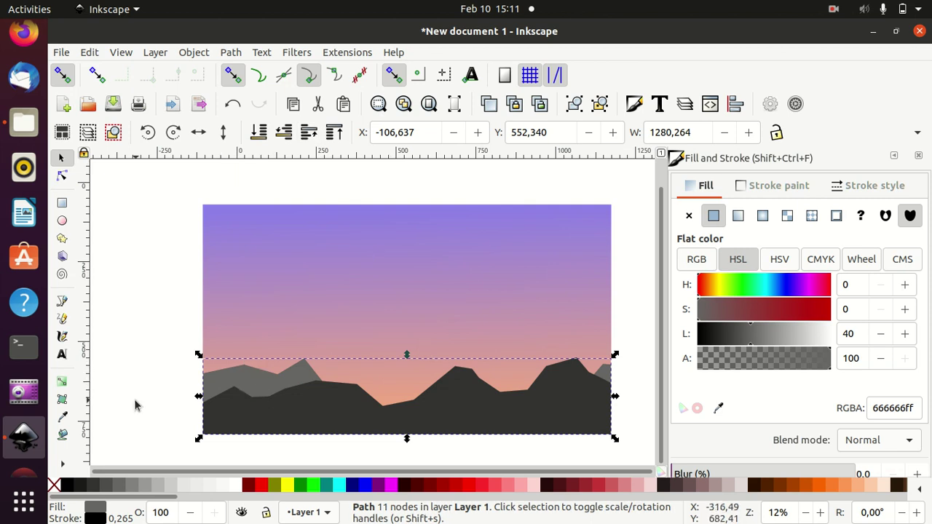
{"action": "left_click", "coordinate": [156, 336]}
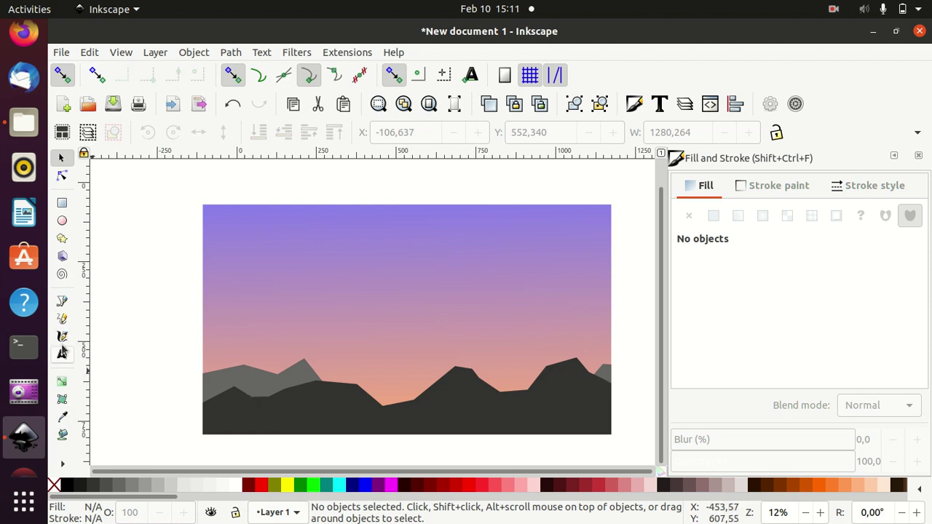
- Draw a closed, taller two-peak ridge outline with the Bezier tool
{"action": "left_click", "coordinate": [63, 303]}
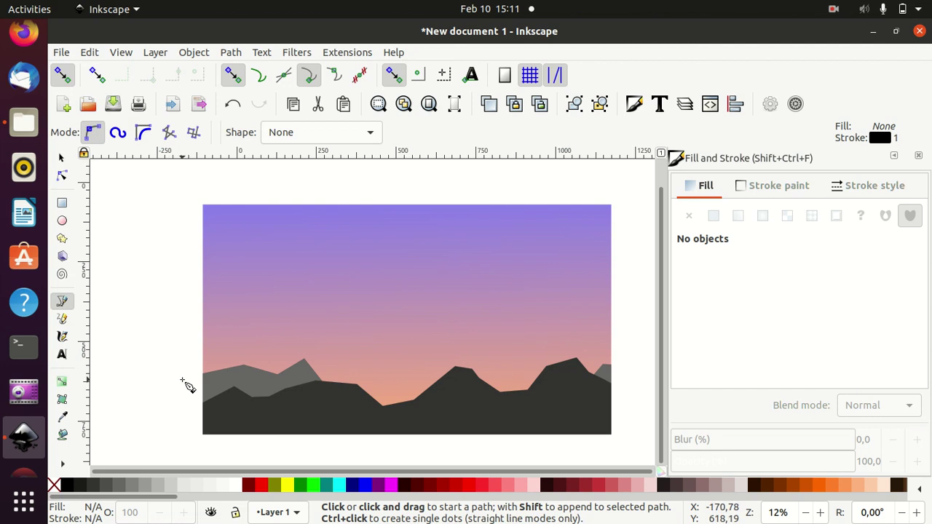
{"action": "left_click", "coordinate": [188, 382]}
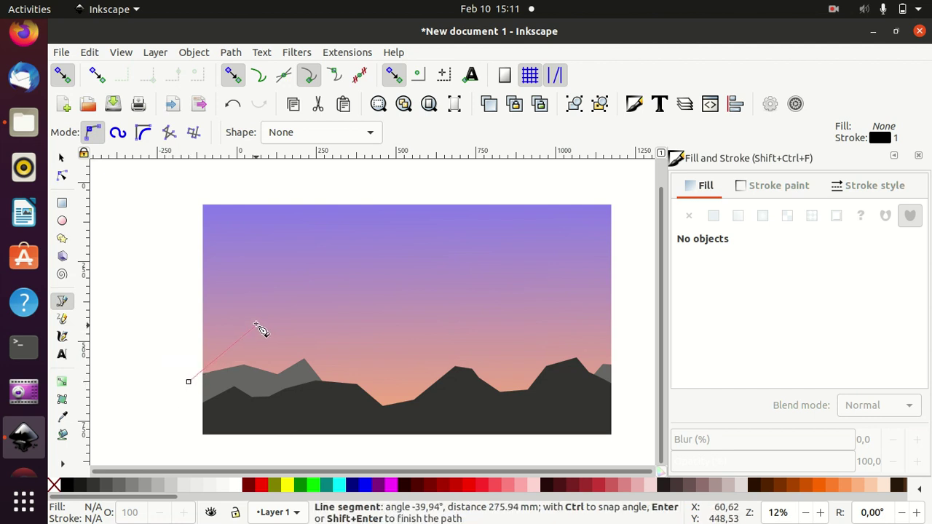
{"action": "left_click_drag", "start_coordinate": [274, 322], "coordinate": [286, 319]}
{"action": "left_click", "coordinate": [309, 303]}
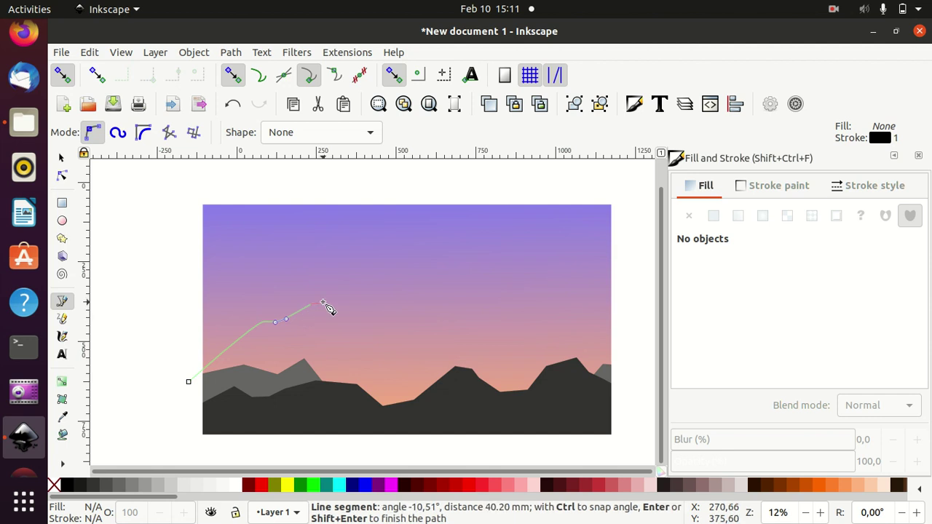
{"action": "left_click", "coordinate": [339, 316]}
{"action": "left_click", "coordinate": [346, 325]}
{"action": "left_click", "coordinate": [376, 326]}
{"action": "left_click", "coordinate": [409, 372]}
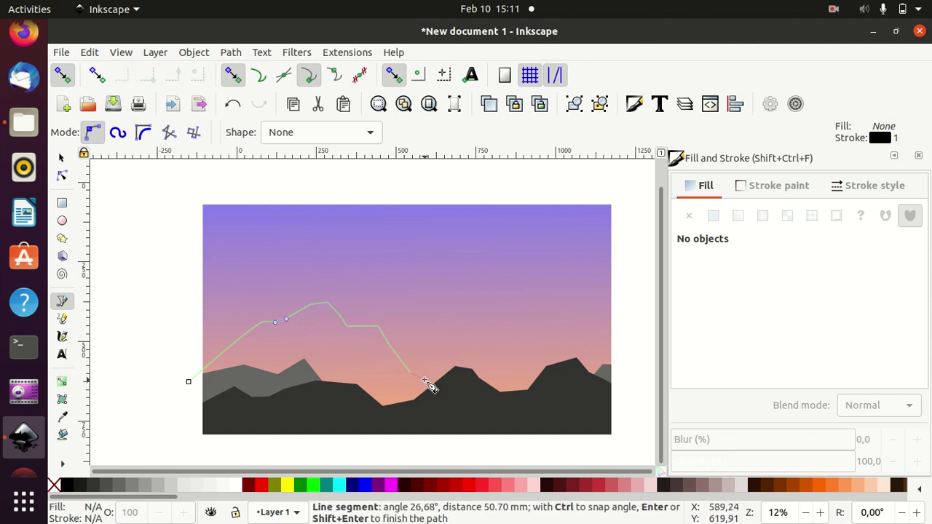
{"action": "left_click", "coordinate": [455, 366]}
{"action": "left_click", "coordinate": [455, 340]}
{"action": "left_click", "coordinate": [463, 319]}
{"action": "left_click", "coordinate": [486, 302]}
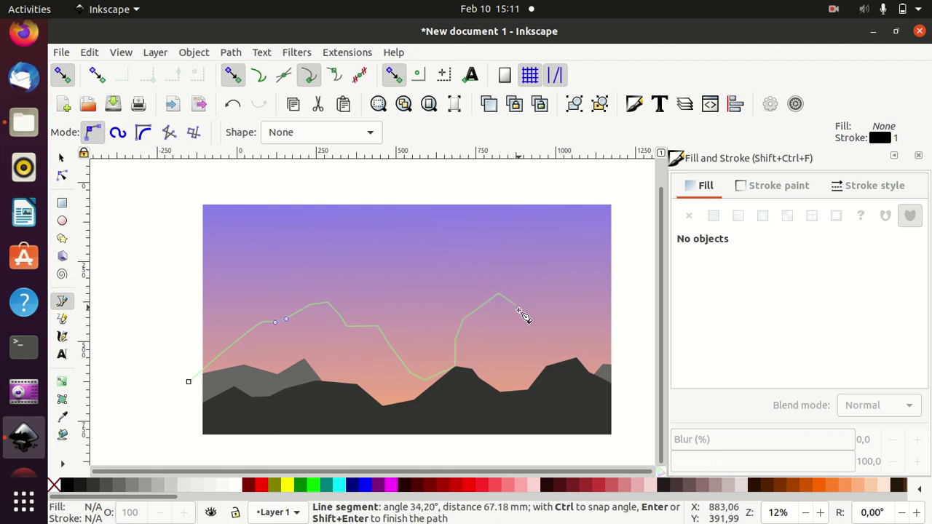
{"action": "left_click", "coordinate": [557, 340]}
{"action": "left_click", "coordinate": [581, 321]}
{"action": "left_click", "coordinate": [609, 321]}
{"action": "left_click", "coordinate": [637, 340]}
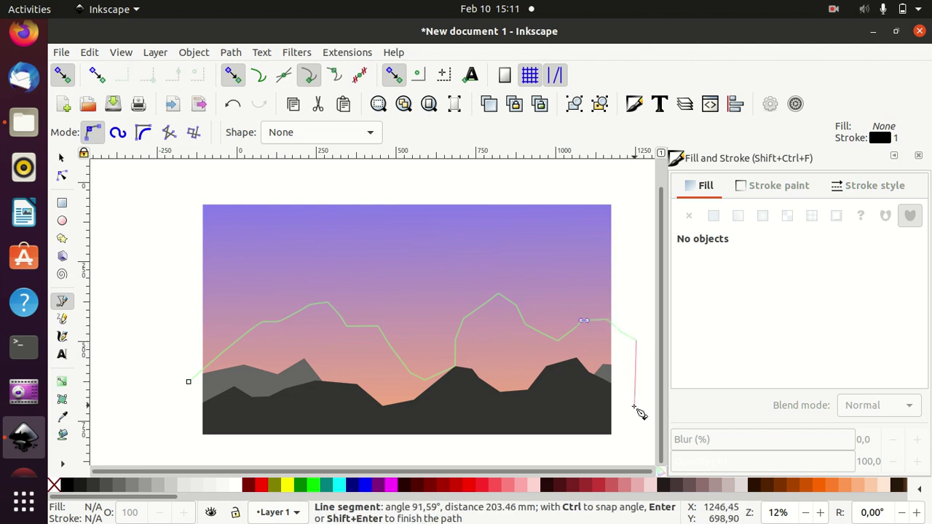
{"action": "left_click", "coordinate": [638, 455]}
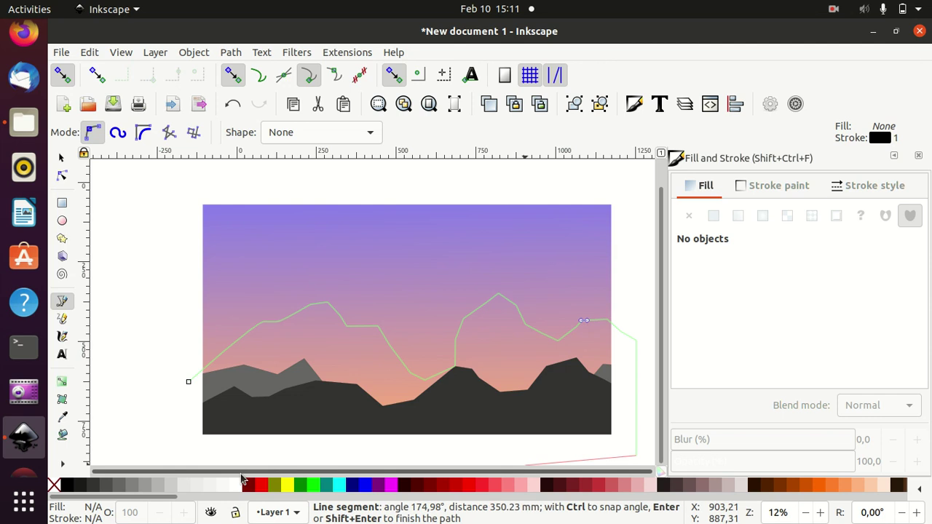
{"action": "left_click", "coordinate": [192, 455]}
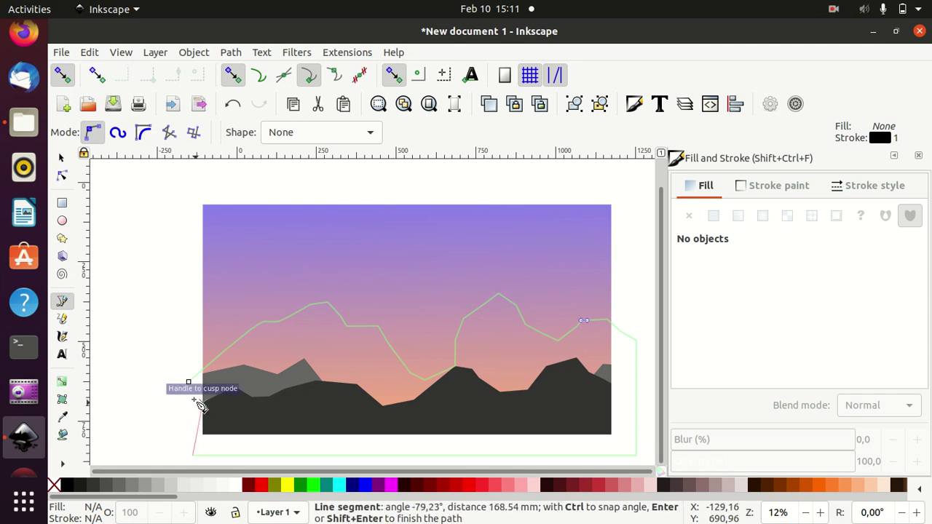
{"action": "left_click", "coordinate": [187, 382]}
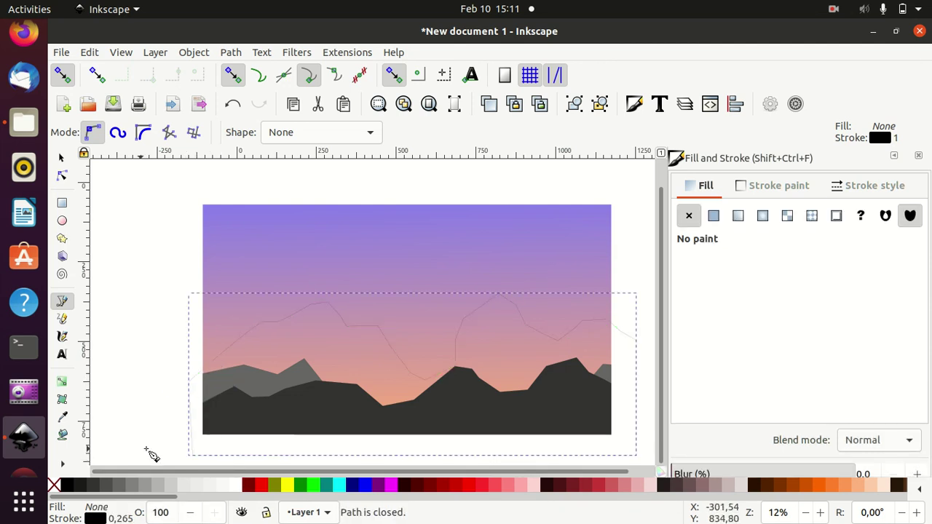
- Pick a gray fill with the Dropper, remove the stroke, and raise lightness to 37
{"action": "left_click", "coordinate": [62, 418]}
{"action": "left_click", "coordinate": [296, 416]}
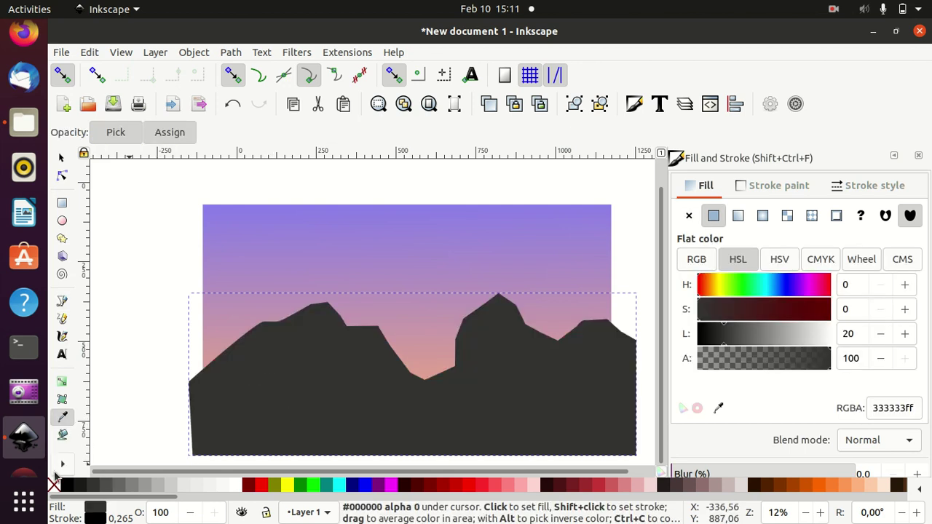
{"action": "left_click", "coordinate": [55, 486], "text": "shift"}
{"action": "left_click", "coordinate": [730, 345]}
{"action": "left_click", "coordinate": [738, 347]}
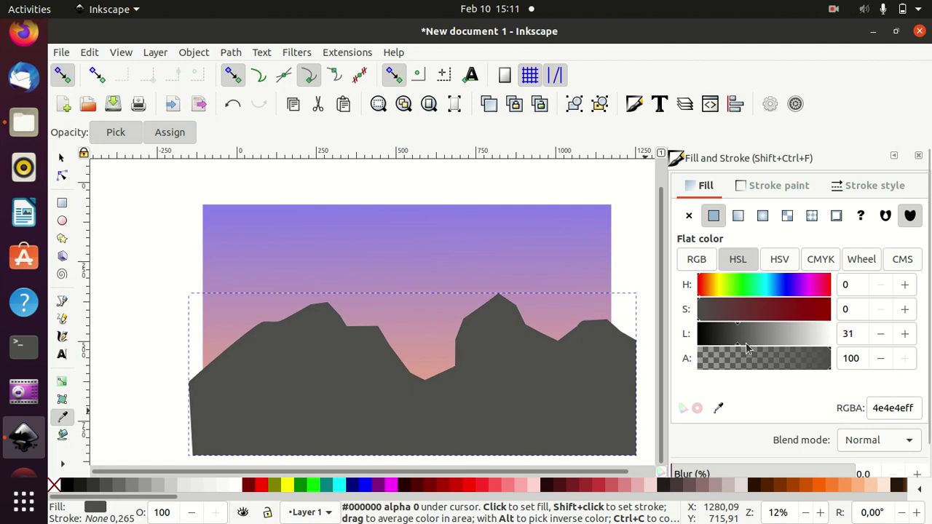
{"action": "left_click", "coordinate": [745, 348]}
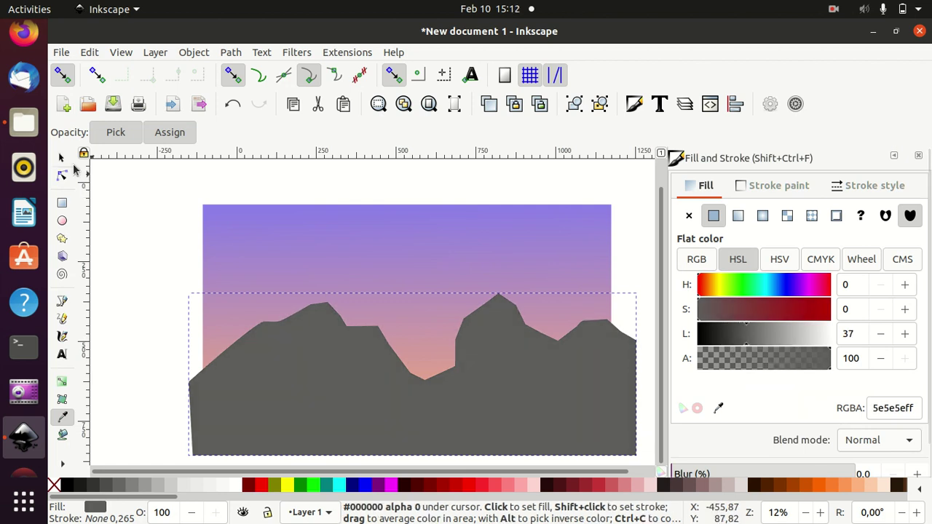
- Send the new ridge to the bottom, then raise it one step above the sky
{"action": "key", "text": "s"}
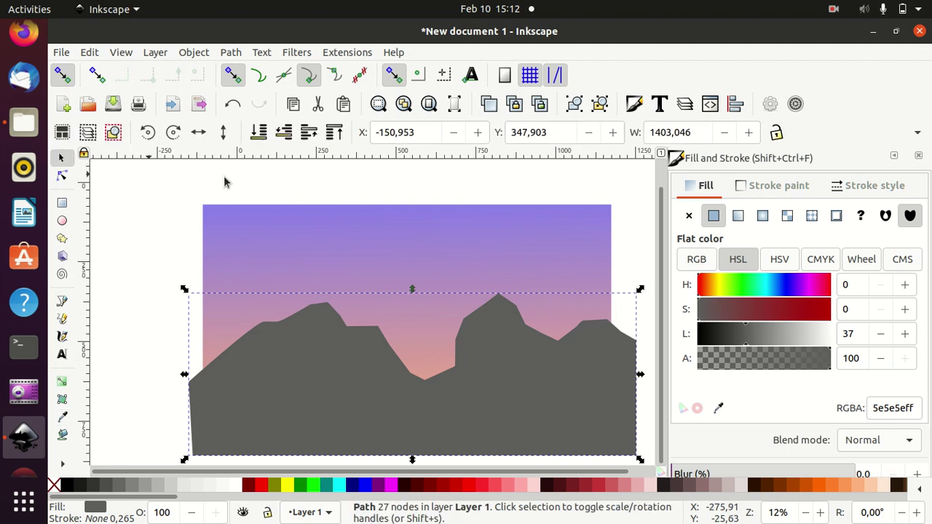
{"action": "left_click", "coordinate": [256, 134]}
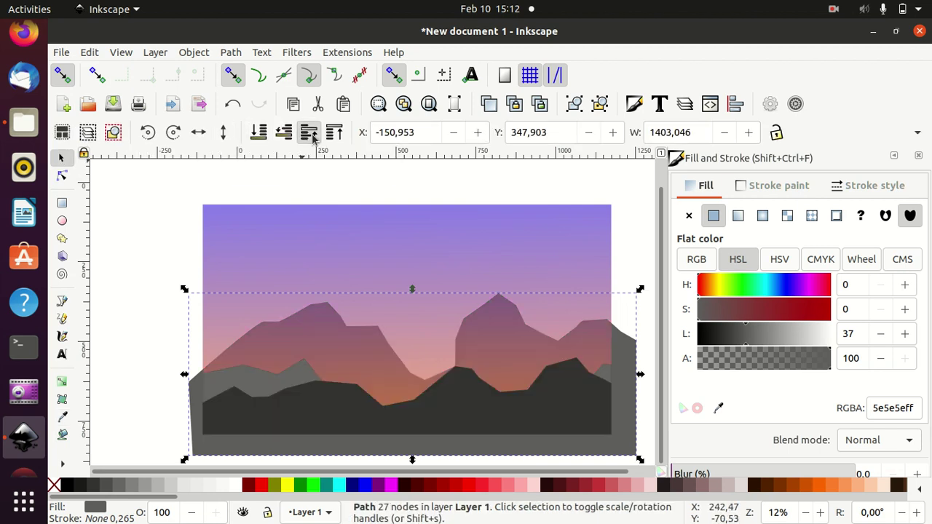
{"action": "left_click", "coordinate": [311, 135]}
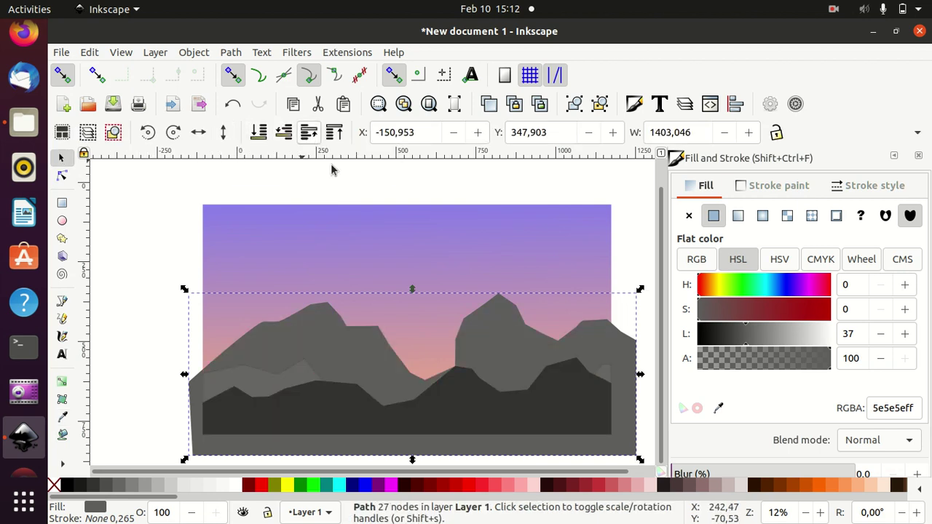
- Intersect a duplicate of the sky rectangle with the ridge to trim its overhang
{"action": "left_click", "coordinate": [310, 233]}
{"action": "key", "text": "ctrl"}
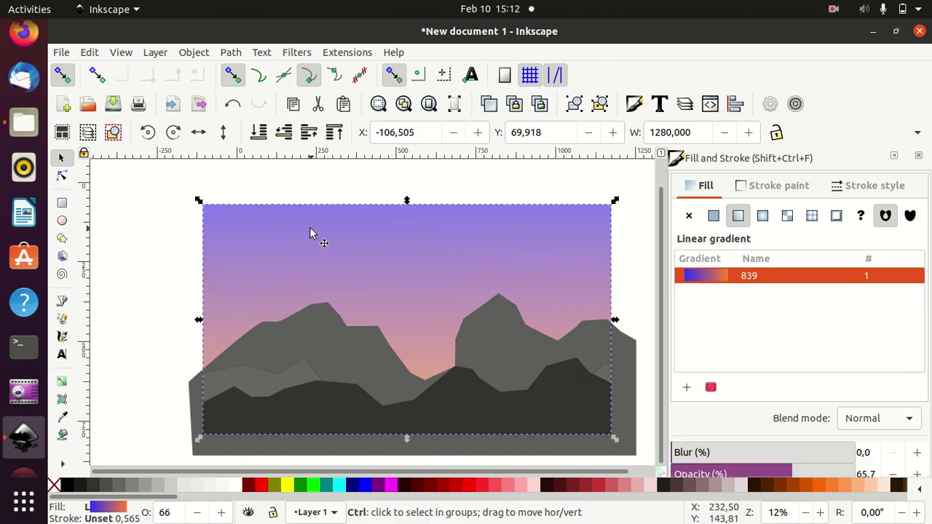
{"action": "key", "text": "Home"}
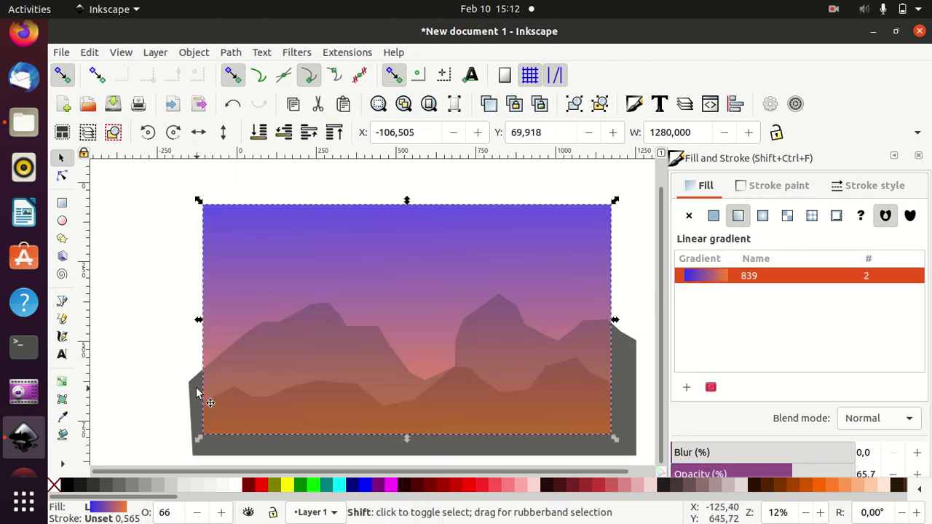
{"action": "left_click", "coordinate": [198, 389], "text": "shift"}
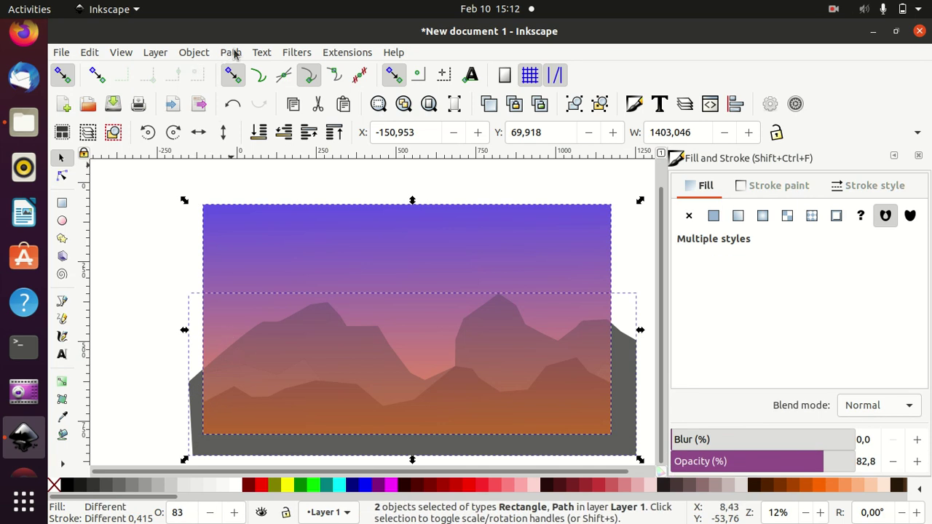
{"action": "left_click", "coordinate": [231, 52]}
{"action": "left_click", "coordinate": [257, 153]}
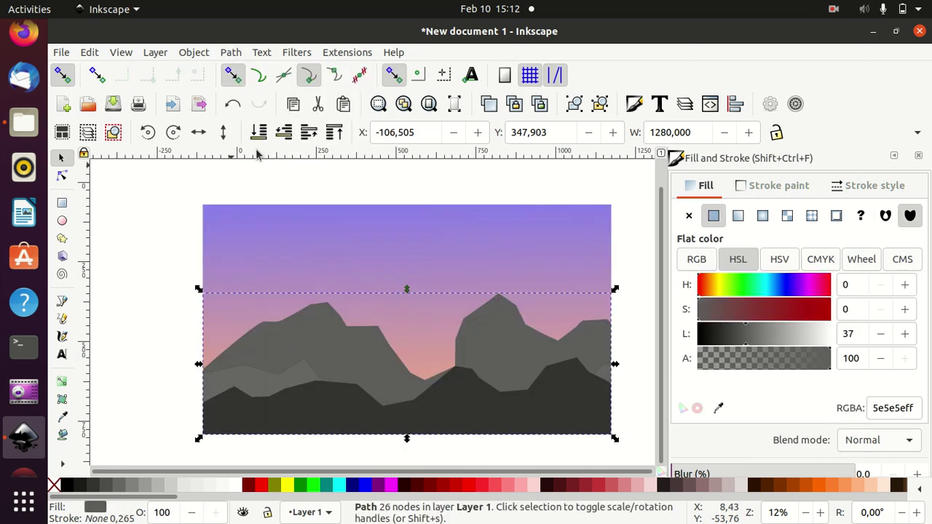
{"action": "left_click", "coordinate": [145, 314]}
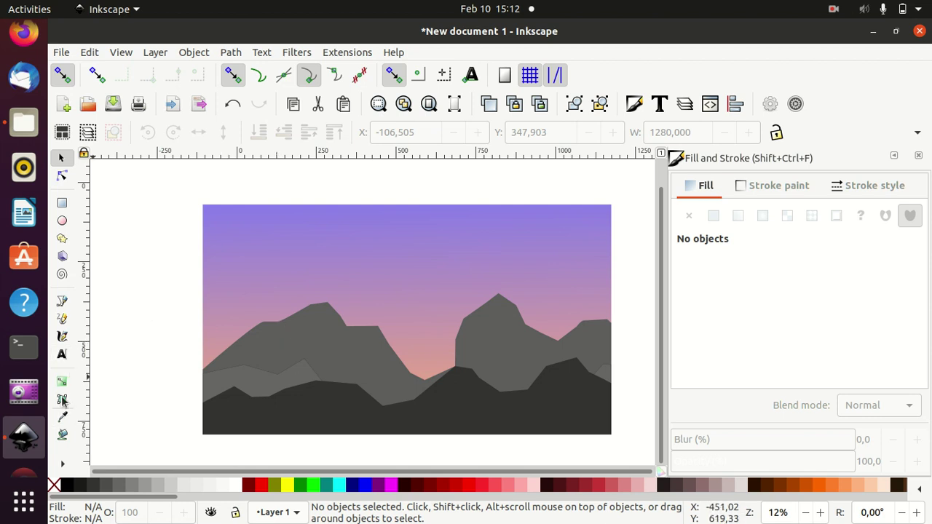
- Drag the middle mountain's peak, flank, valley and ridge nodes into a taller, sharper right-hand summit
{"action": "left_click", "coordinate": [60, 178]}
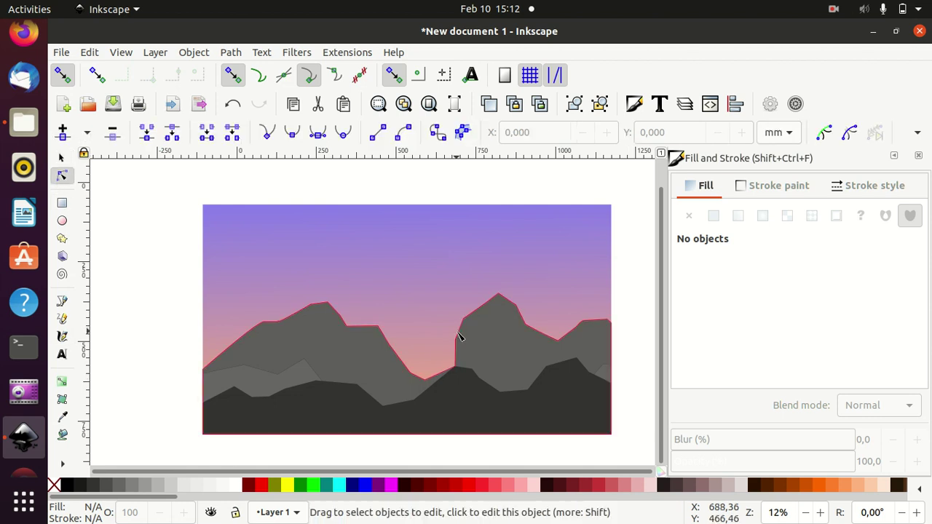
{"action": "left_click", "coordinate": [506, 325]}
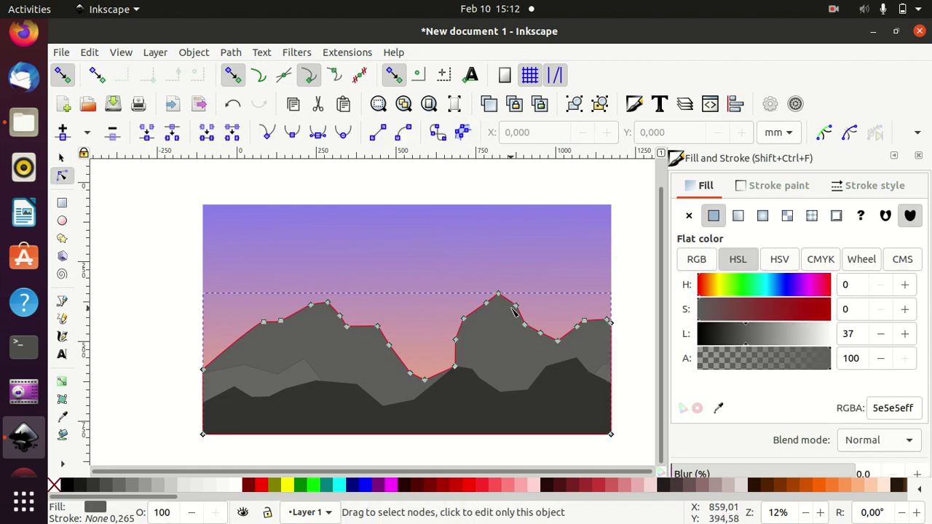
{"action": "mouse_move", "coordinate": [518, 308]}
{"action": "left_mouse_down"}
{"action": "mouse_move", "coordinate": [509, 333]}
{"action": "mouse_move", "coordinate": [479, 335]}
{"action": "left_mouse_up"}
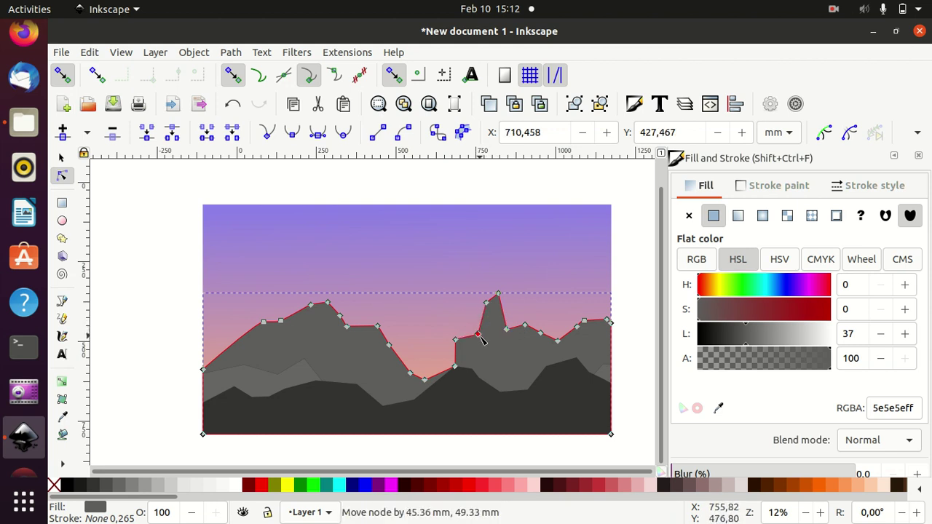
{"action": "mouse_move", "coordinate": [486, 303]}
{"action": "left_mouse_down"}
{"action": "mouse_move", "coordinate": [479, 318]}
{"action": "mouse_move", "coordinate": [489, 298]}
{"action": "left_mouse_up"}
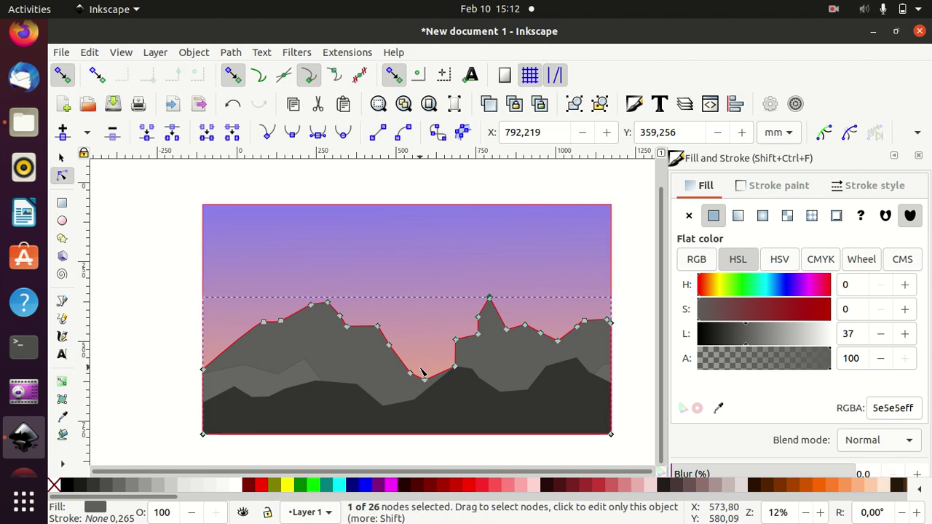
{"action": "mouse_move", "coordinate": [410, 373]}
{"action": "left_mouse_down"}
{"action": "mouse_move", "coordinate": [485, 311]}
{"action": "mouse_move", "coordinate": [494, 285]}
{"action": "left_mouse_up"}
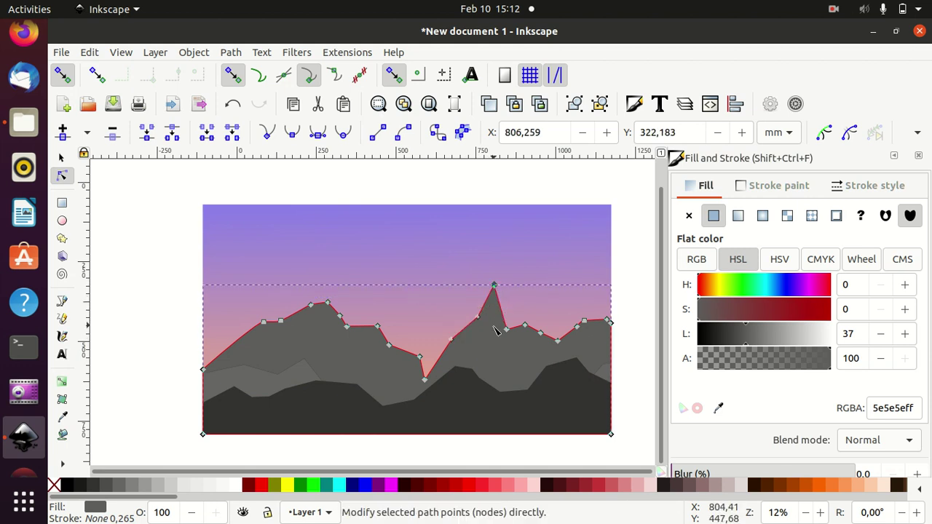
{"action": "left_click_drag", "start_coordinate": [524, 328], "coordinate": [536, 352]}
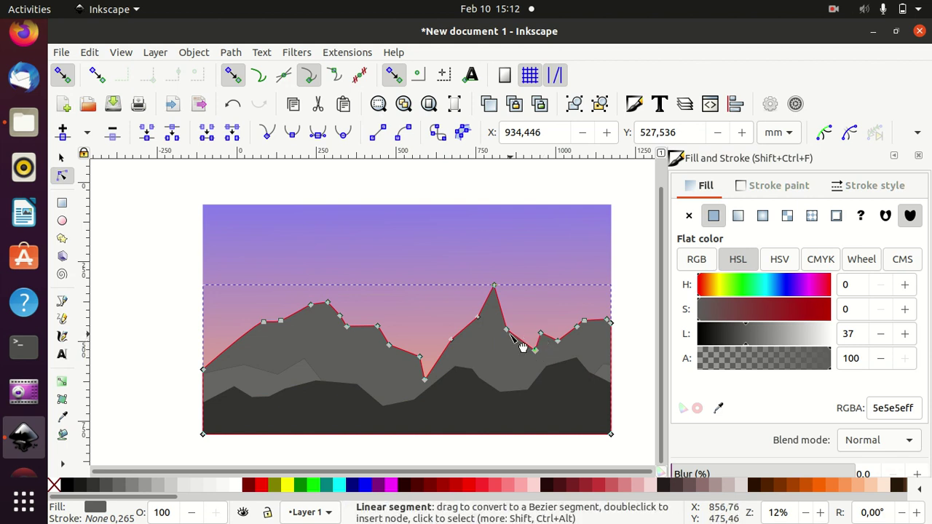
{"action": "left_click_drag", "start_coordinate": [506, 330], "coordinate": [515, 301]}
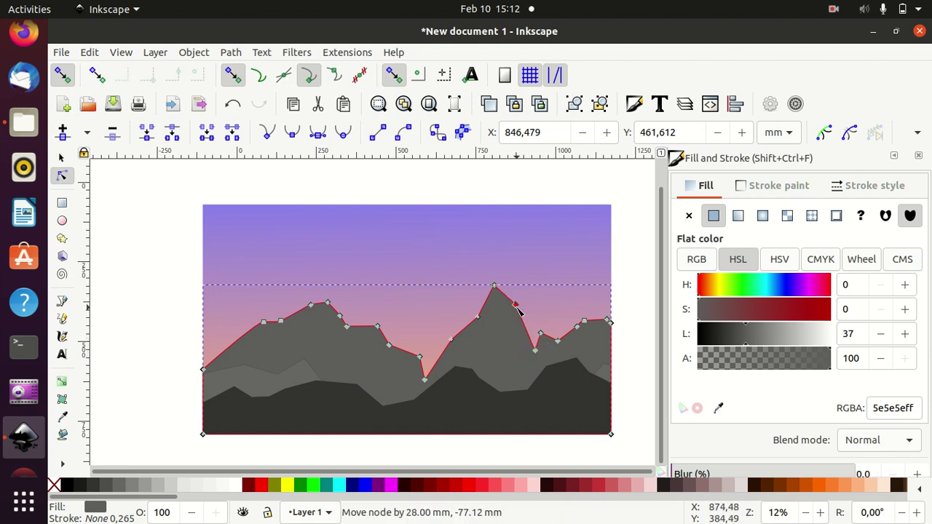
{"action": "mouse_move", "coordinate": [557, 341]}
{"action": "left_mouse_down"}
{"action": "mouse_move", "coordinate": [580, 343]}
{"action": "mouse_move", "coordinate": [554, 334]}
{"action": "mouse_move", "coordinate": [604, 319]}
{"action": "mouse_move", "coordinate": [589, 329]}
{"action": "left_mouse_up"}
{"action": "left_click", "coordinate": [584, 321]}
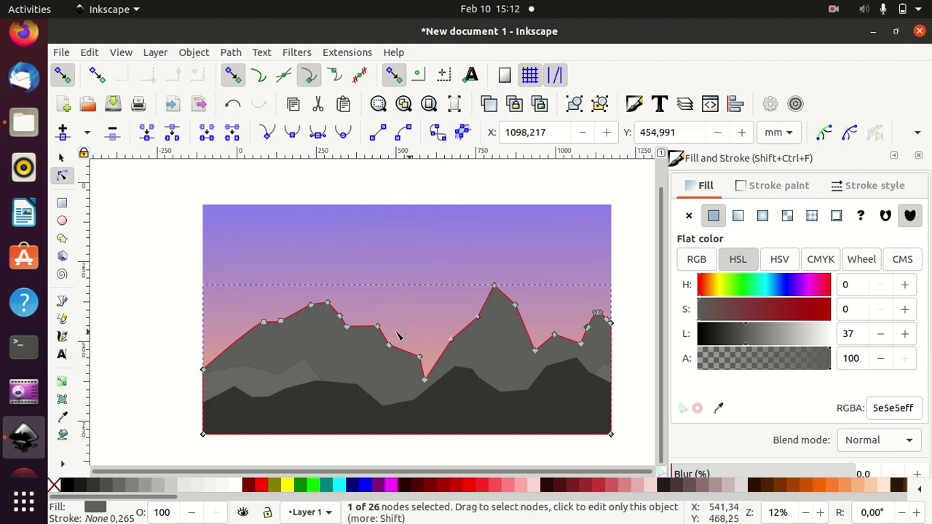
{"action": "left_click", "coordinate": [61, 157]}
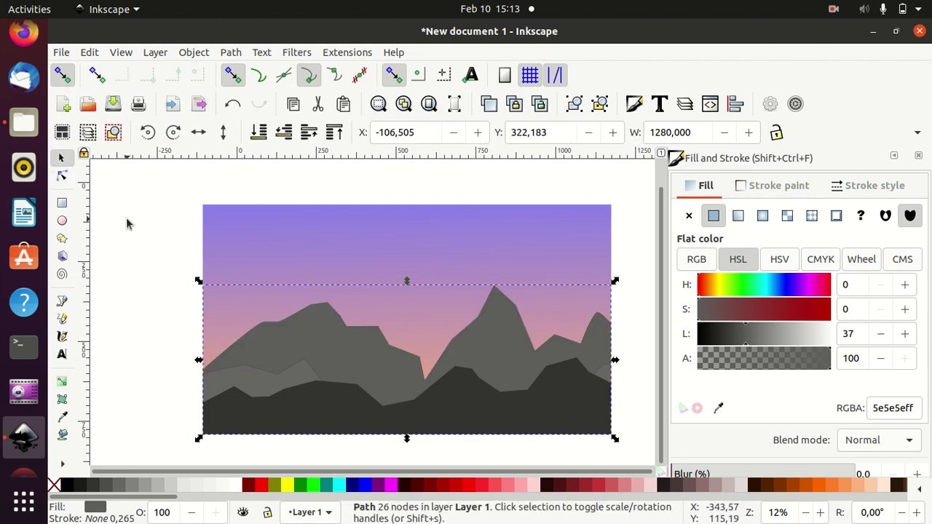
{"action": "left_click", "coordinate": [134, 245]}
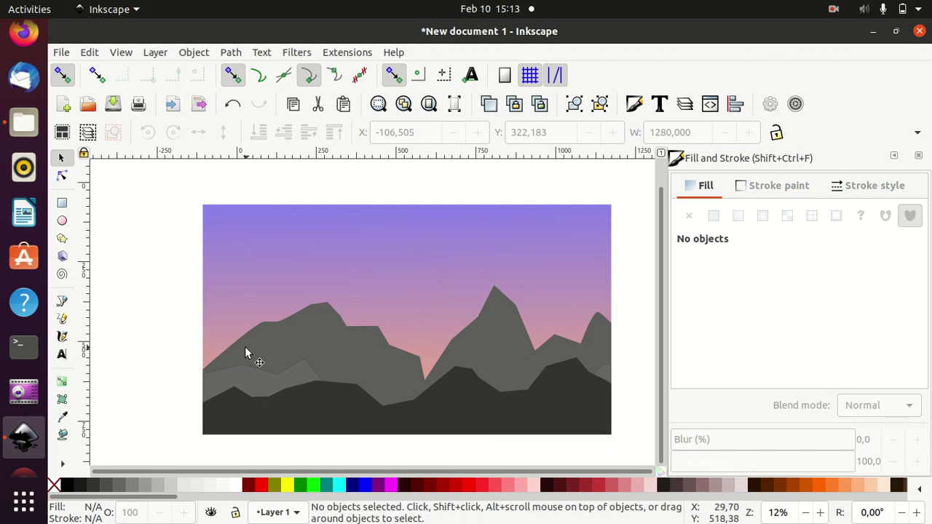
{"action": "left_click", "coordinate": [265, 346]}
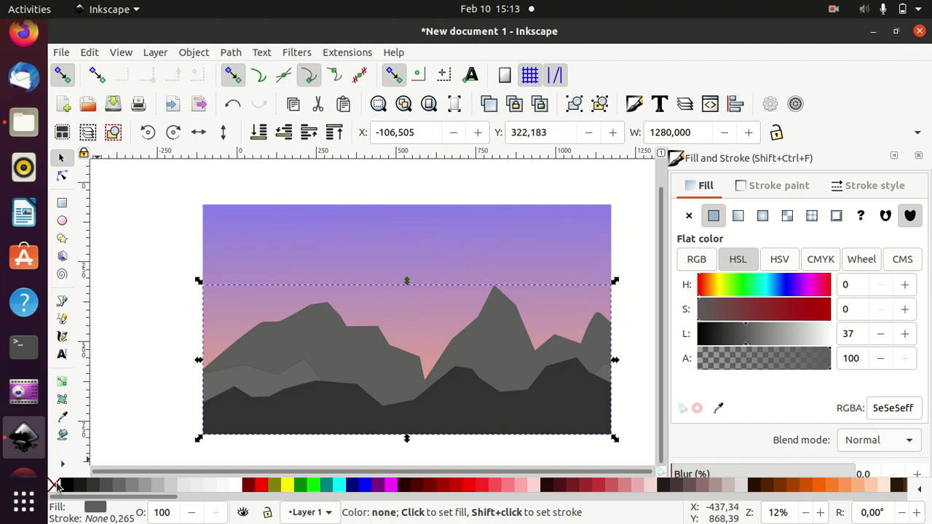
{"action": "left_click", "coordinate": [53, 485]}
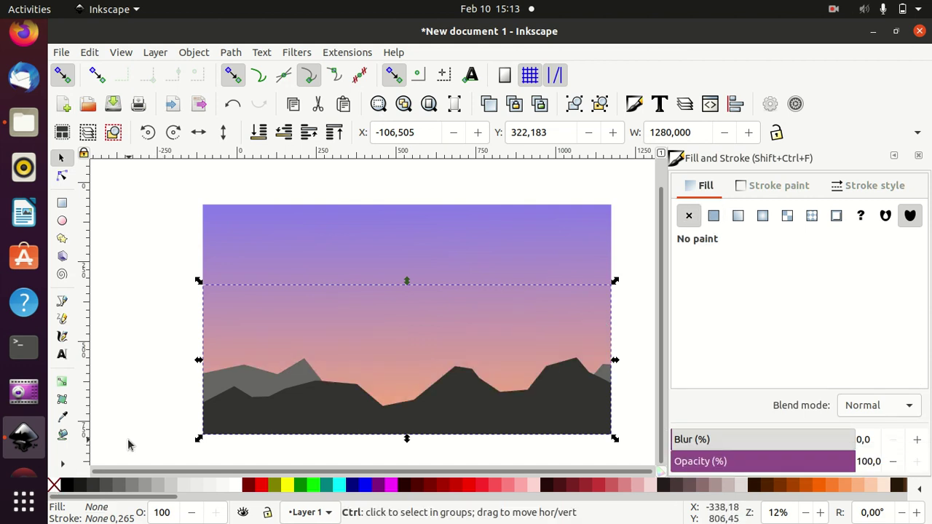
{"action": "key", "text": "ctrl+z"}
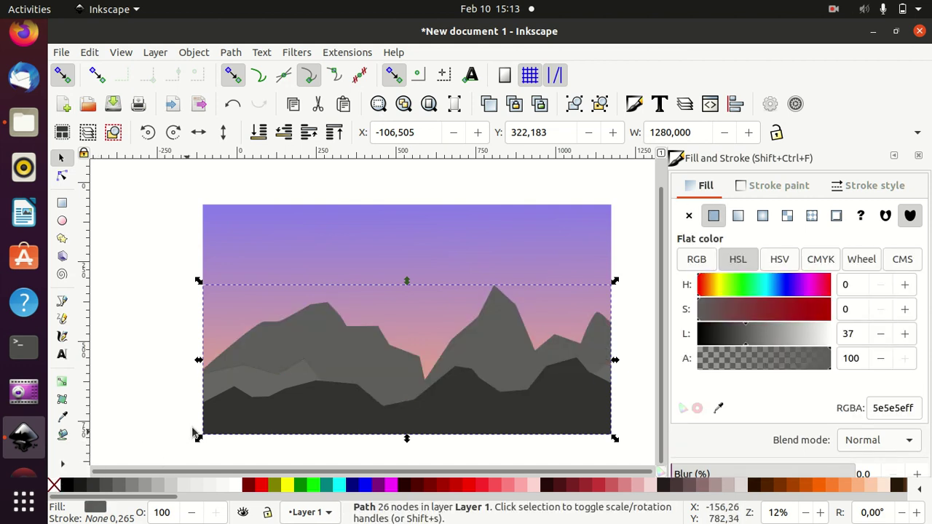
{"action": "left_click", "coordinate": [233, 385]}
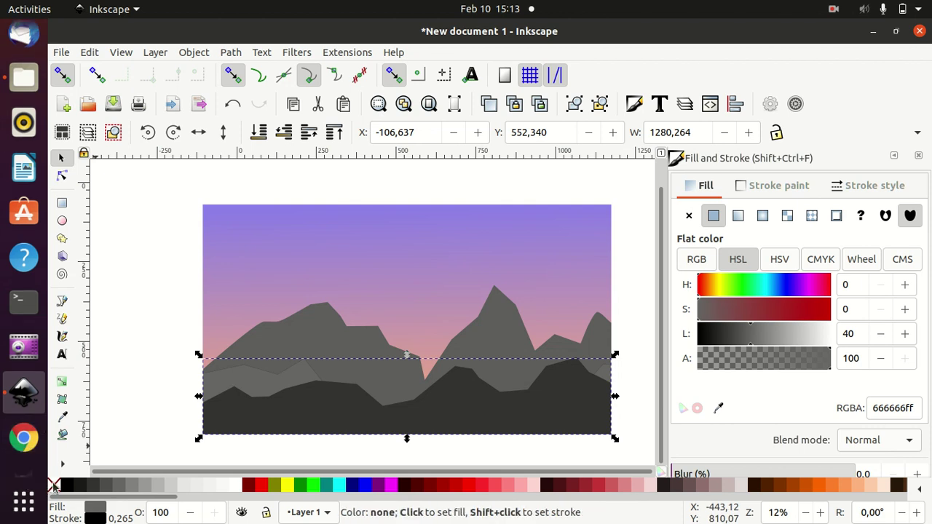
{"action": "left_click", "coordinate": [204, 426]}
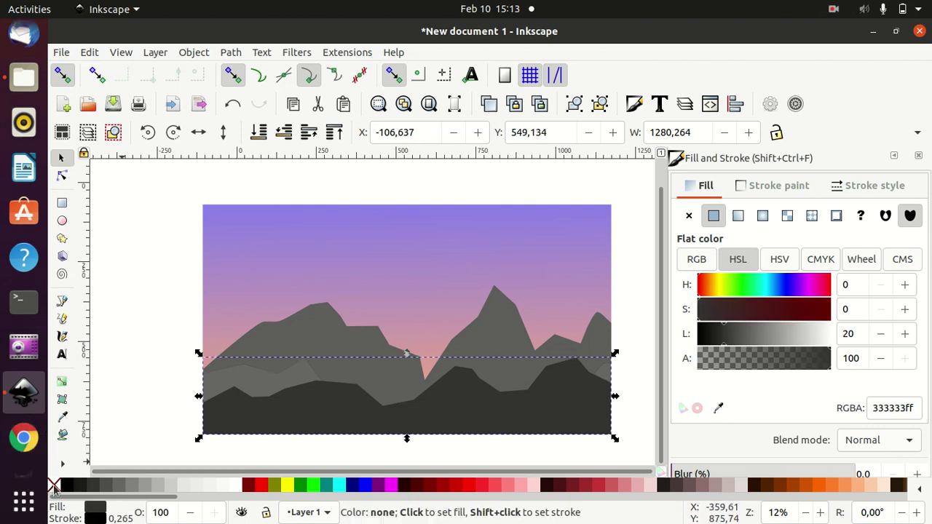
{"action": "left_click", "coordinate": [144, 326]}
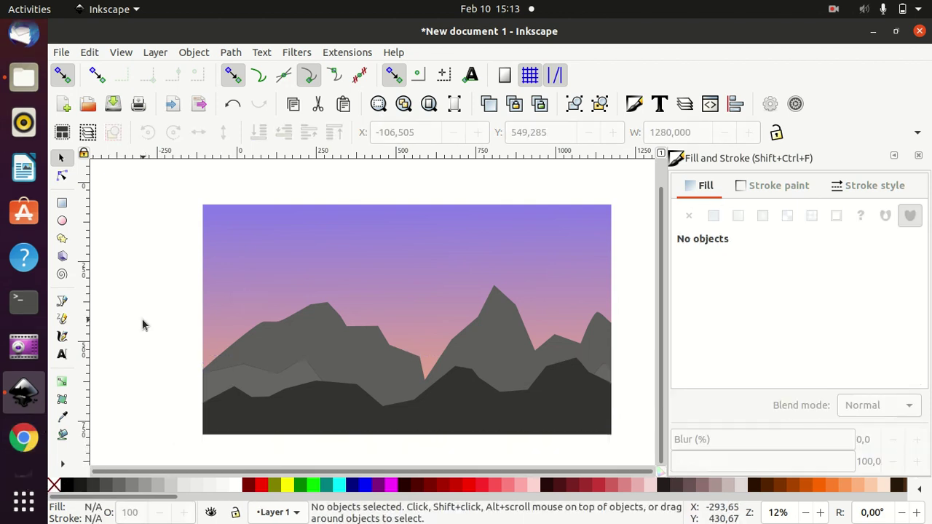
- Draw a small near-white grey circle in the sky and move it beside the right mountain peak
{"action": "left_click", "coordinate": [62, 221]}
{"action": "left_click_drag", "start_coordinate": [323, 268], "coordinate": [354, 295]}
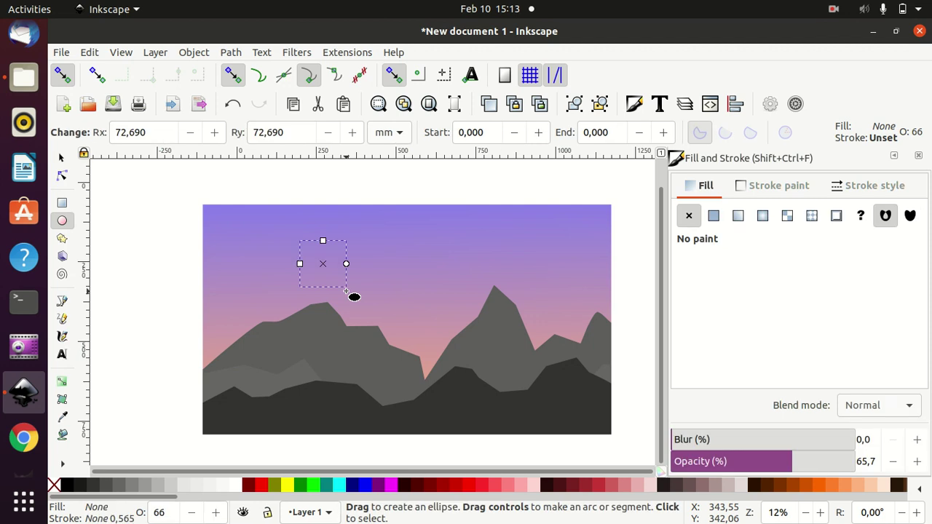
{"action": "left_click", "coordinate": [221, 486]}
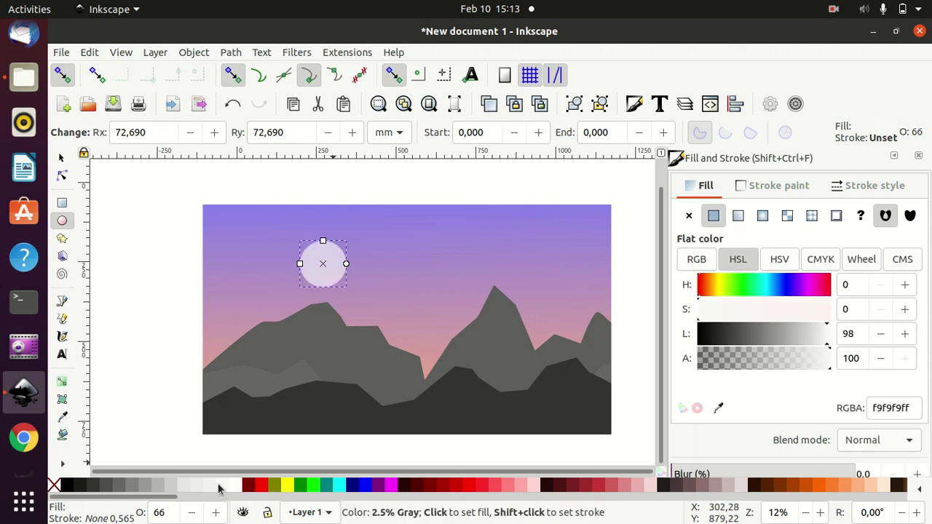
{"action": "left_click", "coordinate": [196, 488]}
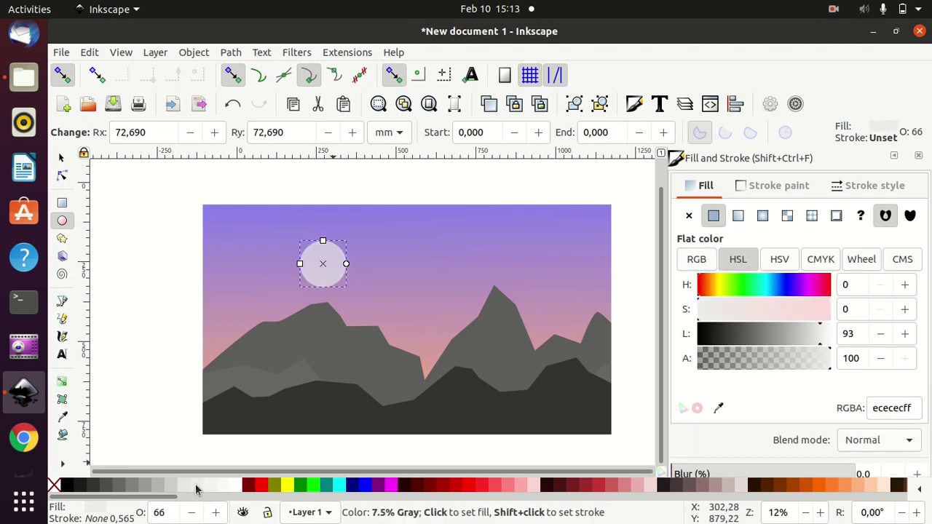
{"action": "left_click", "coordinate": [184, 488]}
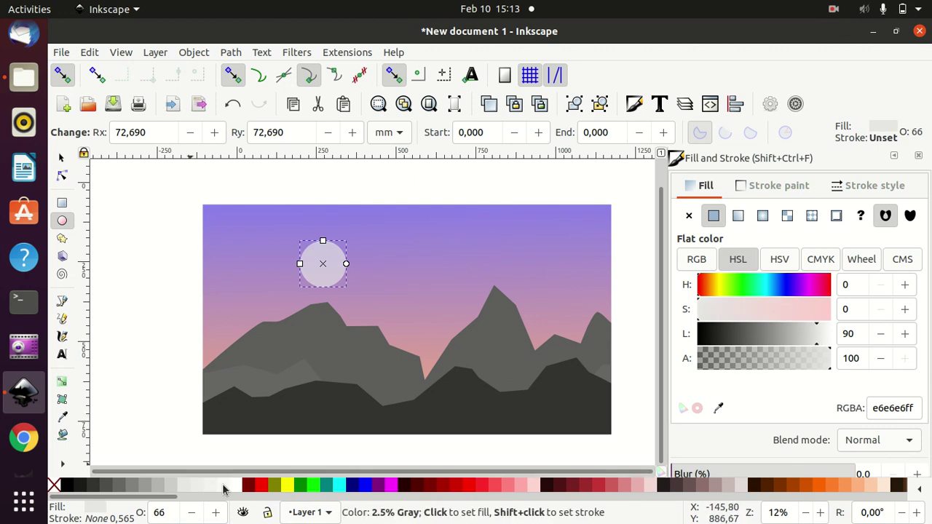
{"action": "left_click", "coordinate": [223, 487]}
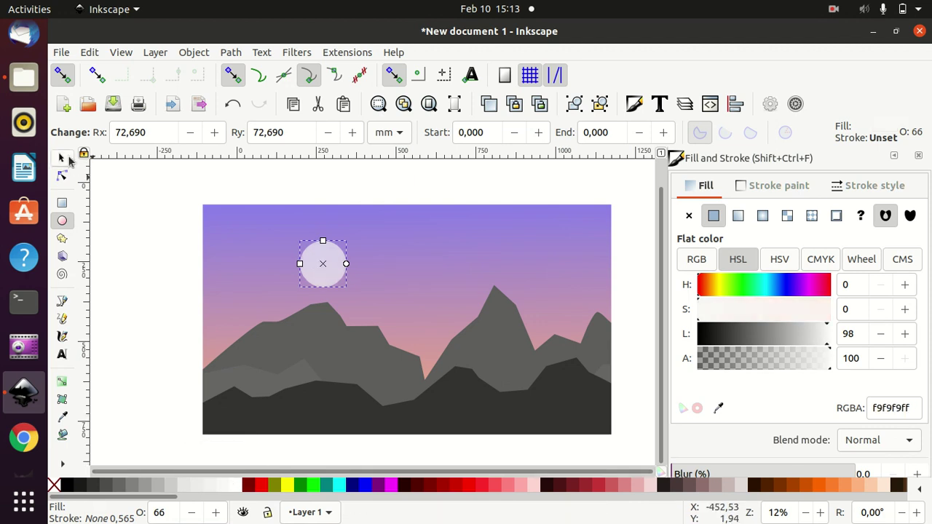
{"action": "left_click", "coordinate": [62, 157]}
{"action": "left_click_drag", "start_coordinate": [317, 273], "coordinate": [557, 310]}
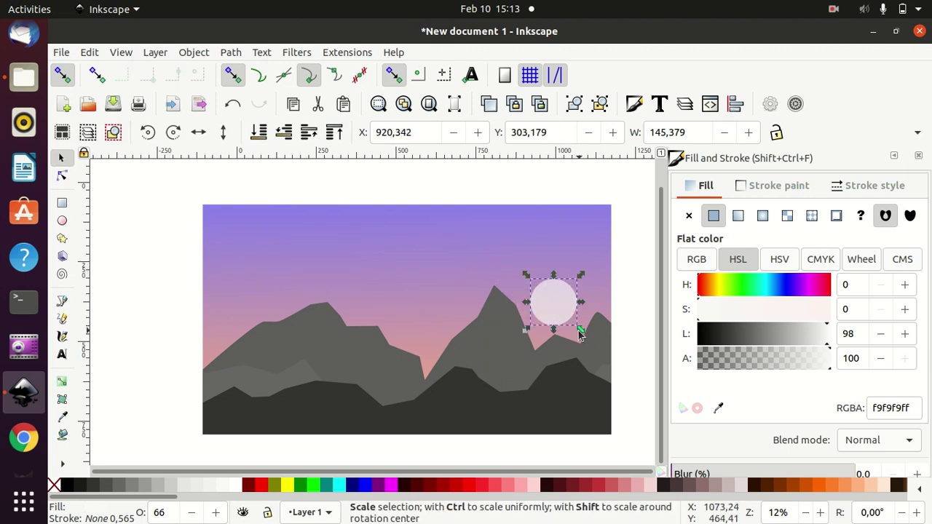
- Shrink the sun circle slightly and nudge it down and to the left
{"action": "left_click_drag", "start_coordinate": [581, 329], "coordinate": [570, 321]}
{"action": "left_click_drag", "start_coordinate": [568, 324], "coordinate": [575, 323]}
{"action": "scroll", "coordinate": [562, 379], "scroll_direction": "up", "scroll_amount": 1}
{"action": "scroll", "coordinate": [559, 377], "scroll_direction": "up", "scroll_amount": 1}
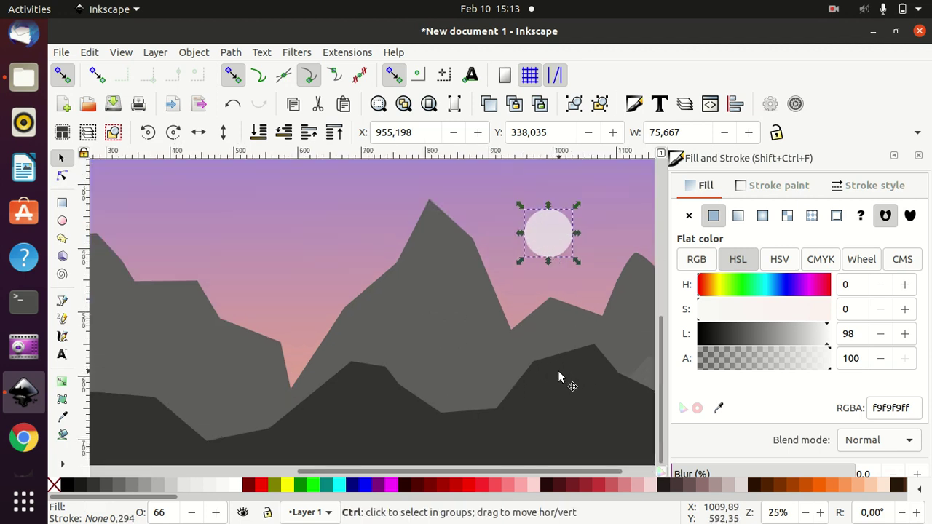
{"action": "left_click_drag", "start_coordinate": [554, 233], "coordinate": [547, 243]}
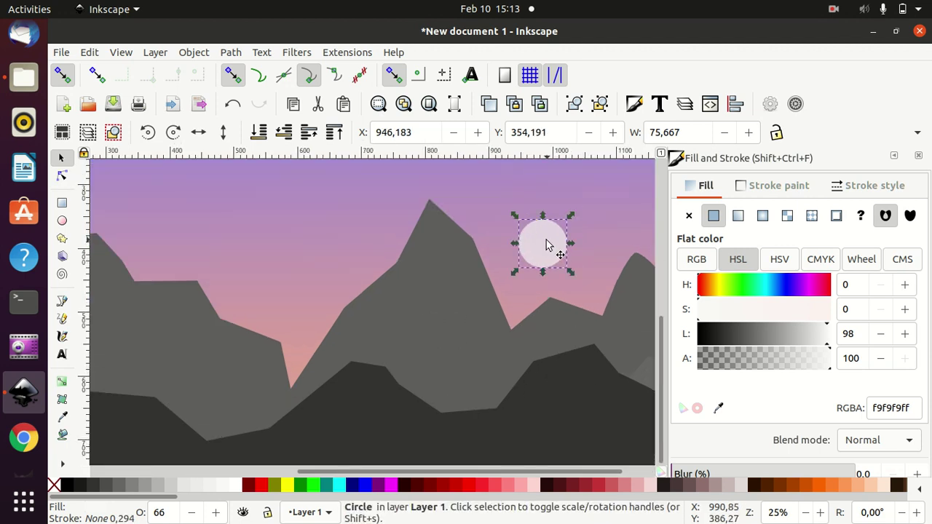
{"action": "left_click_drag", "start_coordinate": [573, 274], "coordinate": [570, 271]}
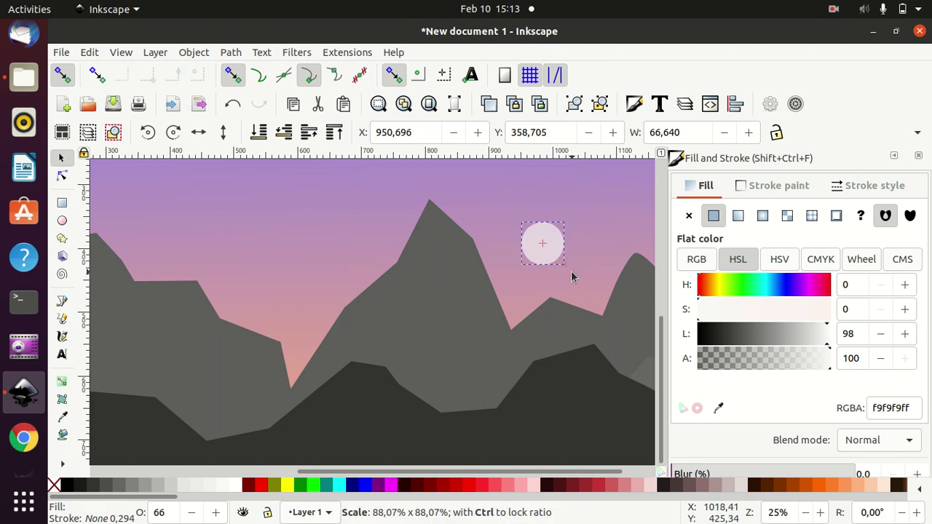
- Zoom and pan to centre the sun in view, then reselect the sun circle
{"action": "scroll", "coordinate": [567, 333], "scroll_direction": "up", "scroll_amount": 1}
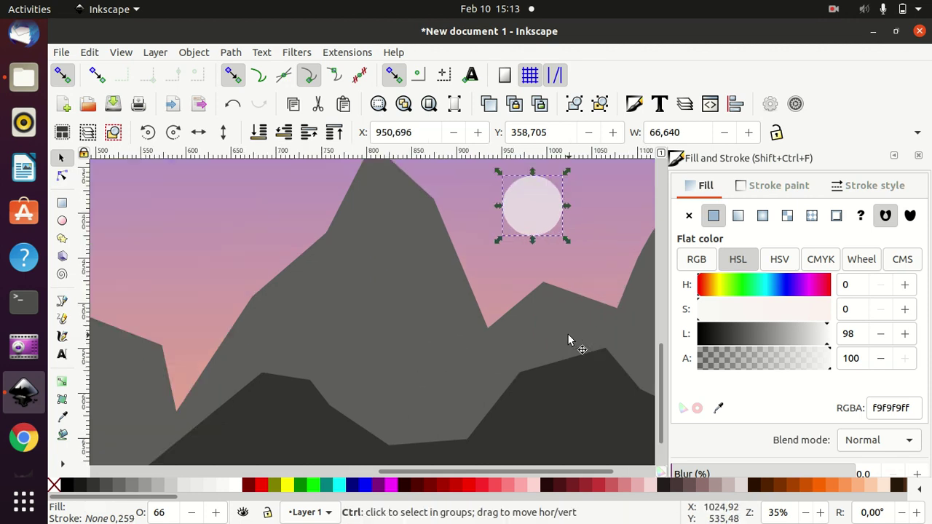
{"action": "scroll", "coordinate": [570, 342], "scroll_direction": "up", "scroll_amount": 1}
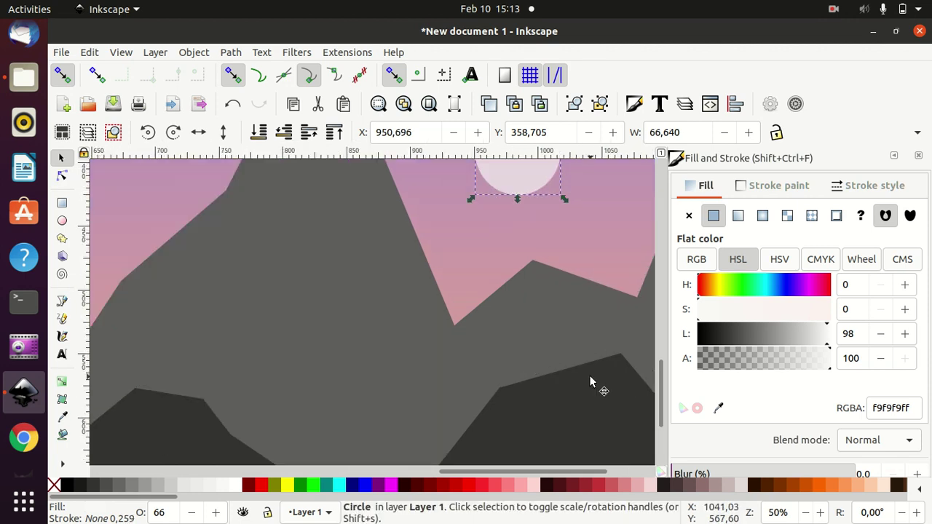
{"action": "left_click_drag", "start_coordinate": [589, 375], "coordinate": [576, 469]}
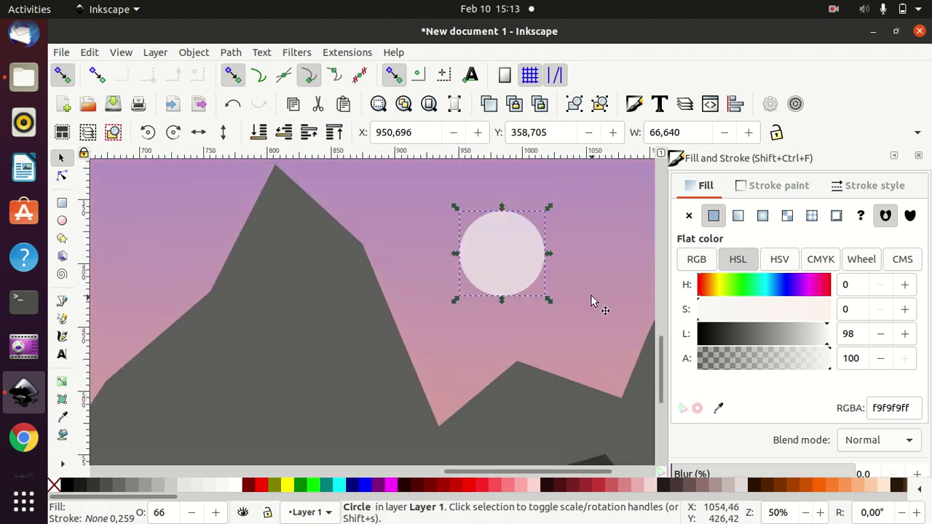
{"action": "left_click_drag", "start_coordinate": [591, 304], "coordinate": [568, 339]}
{"action": "left_click", "coordinate": [471, 315]}
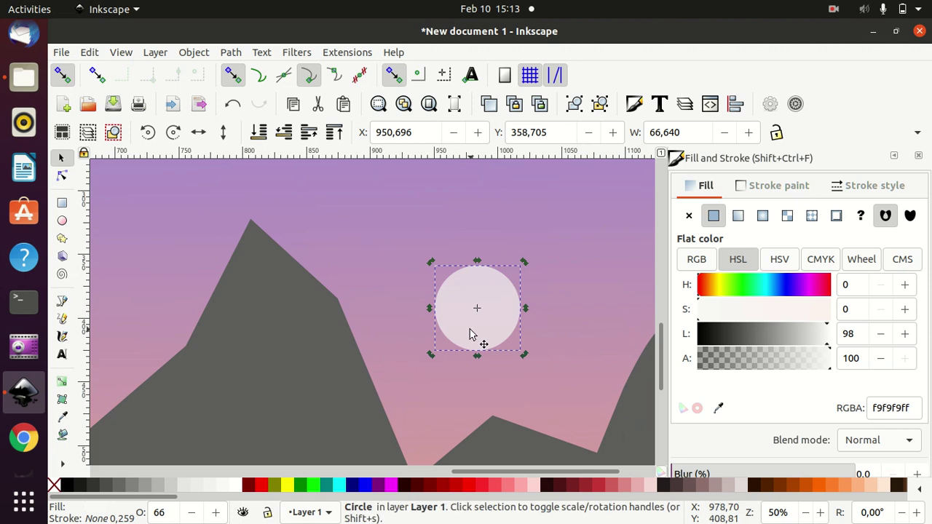
{"action": "left_click", "coordinate": [402, 235]}
{"action": "left_click", "coordinate": [487, 295]}
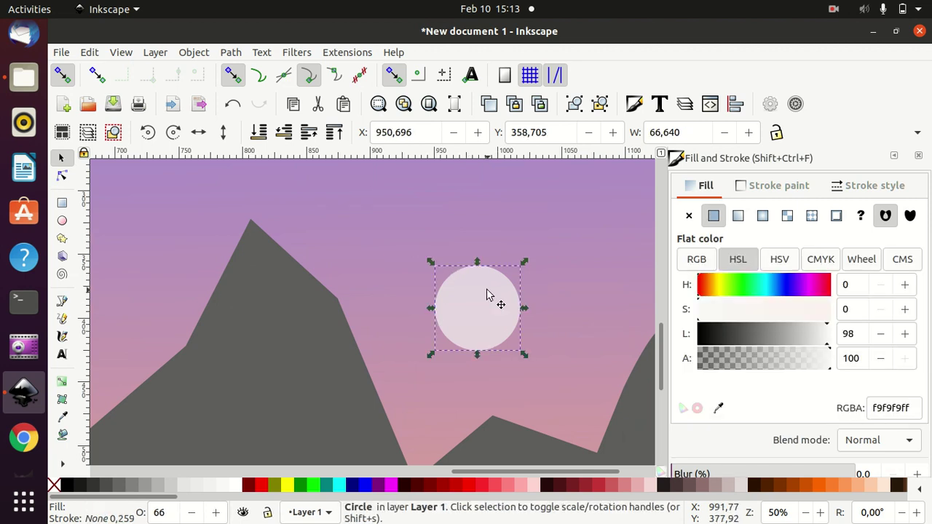
- Duplicate the sun, enlarge the copy into a ring behind it, and set its alpha to 40
{"action": "key", "text": "ctrl"}
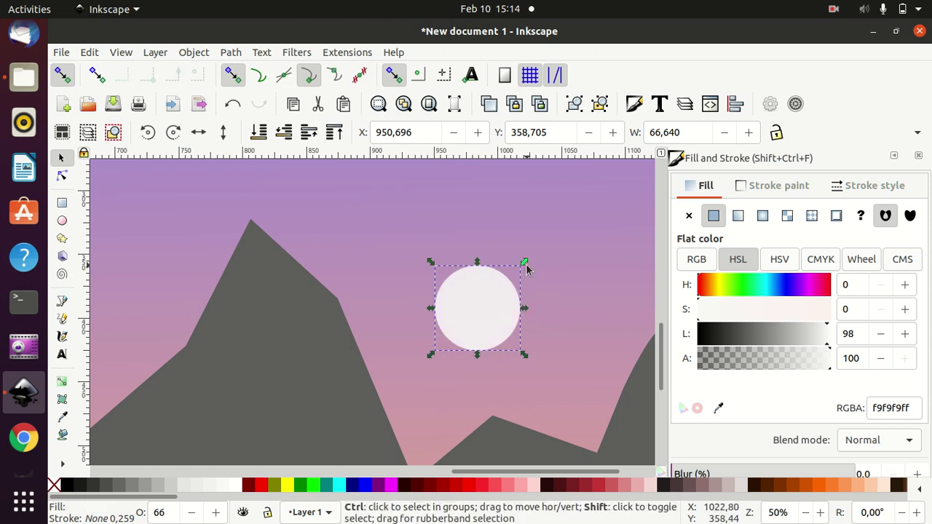
{"action": "left_click_drag", "start_coordinate": [525, 266], "coordinate": [540, 248]}
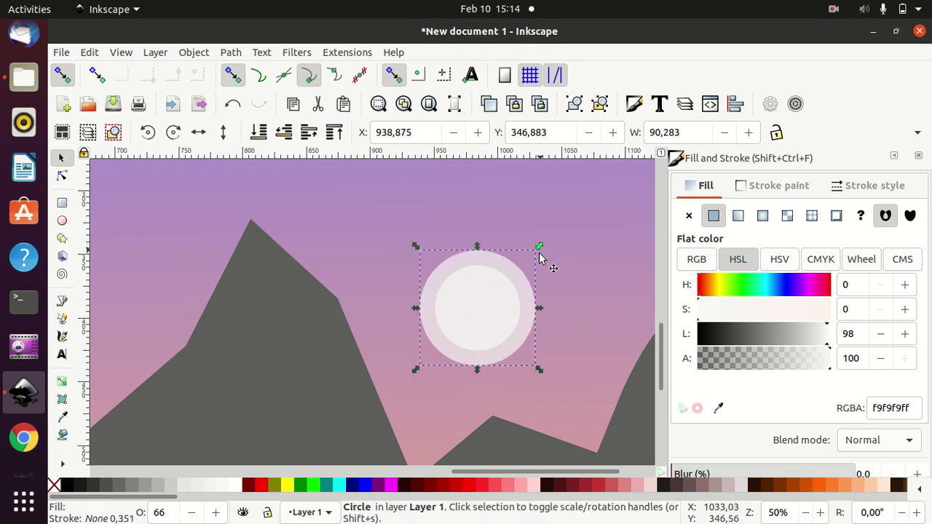
{"action": "left_click", "coordinate": [282, 137]}
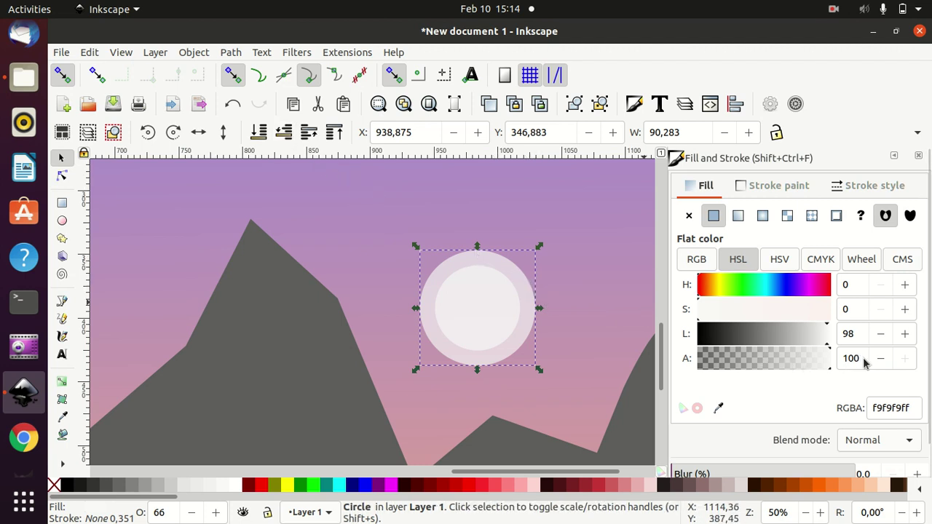
{"action": "left_click_drag", "start_coordinate": [858, 357], "coordinate": [830, 362]}
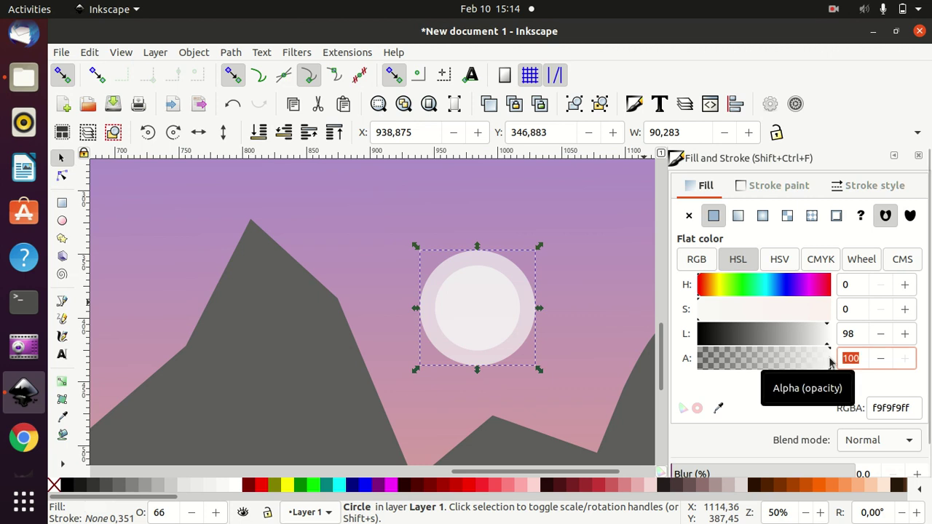
{"action": "type", "text": "40"}
{"action": "key", "text": "Return"}
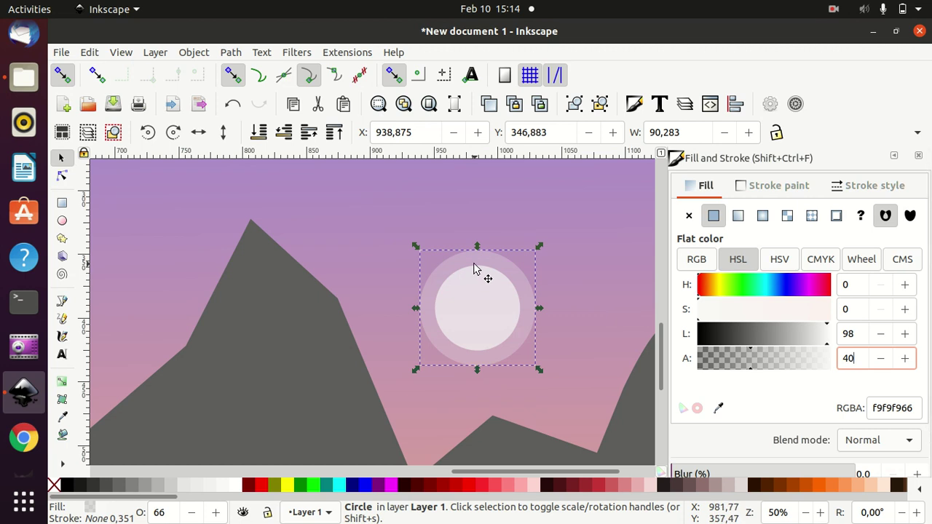
- Duplicate that translucent ring and enlarge the copy into a wider outer halo
{"action": "key", "text": "Return"}
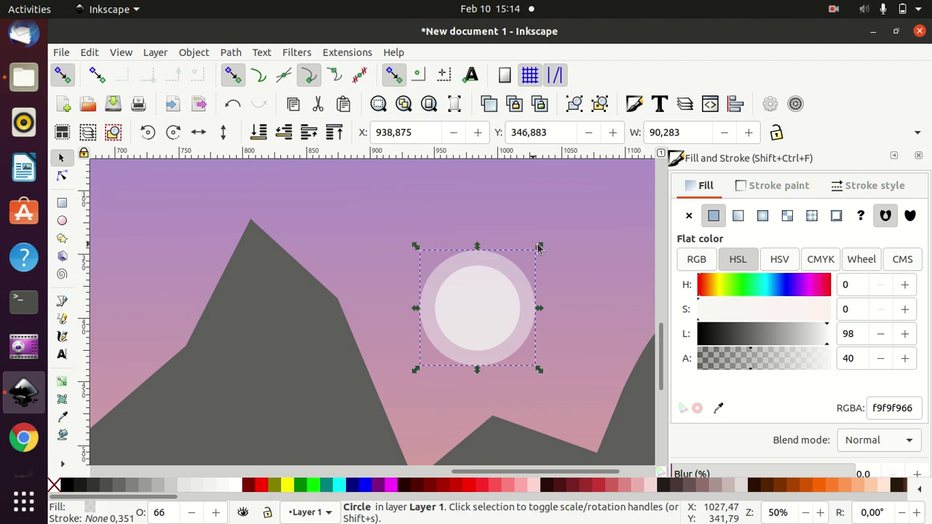
{"action": "left_click_drag", "start_coordinate": [538, 246], "coordinate": [561, 234]}
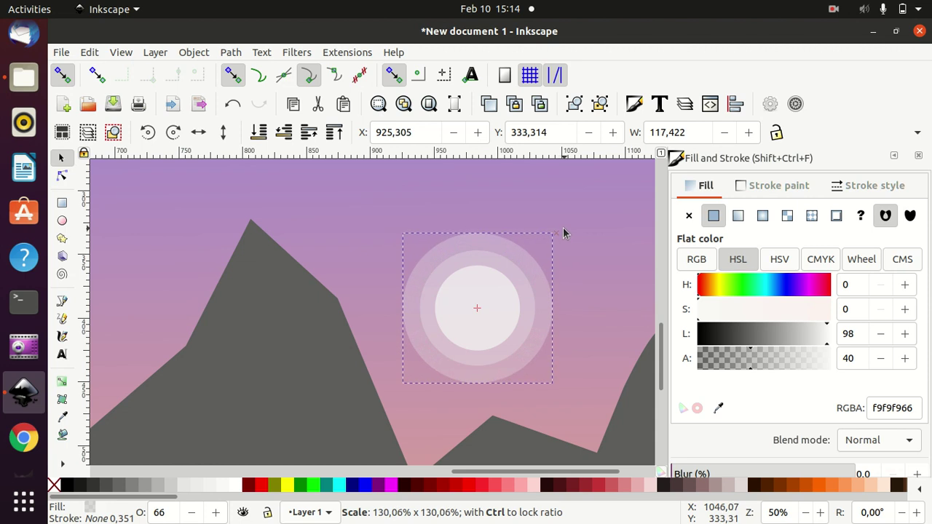
{"action": "left_click_drag", "start_coordinate": [561, 234], "coordinate": [559, 234]}
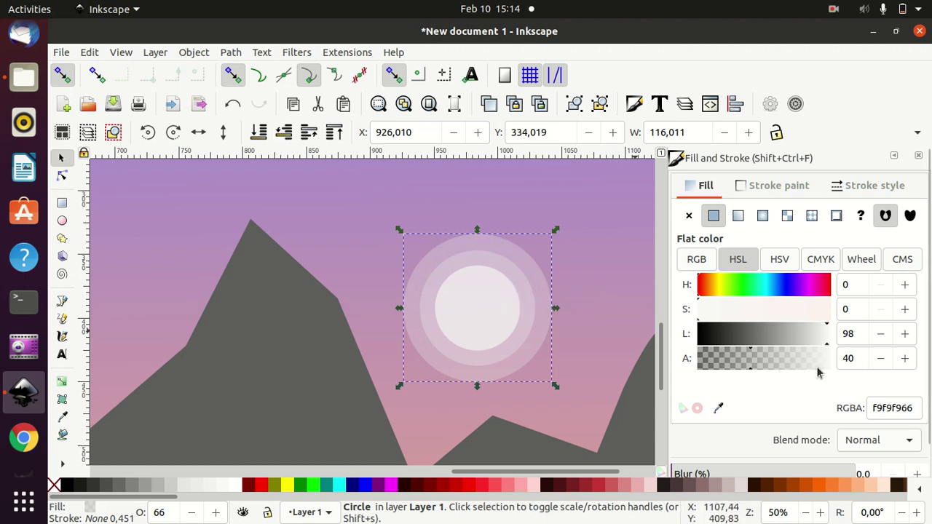
- Set the new ring's alpha to 30 and enlarge a further copy into the next halo
{"action": "double_click", "coordinate": [857, 357]}
{"action": "type", "text": "3"}
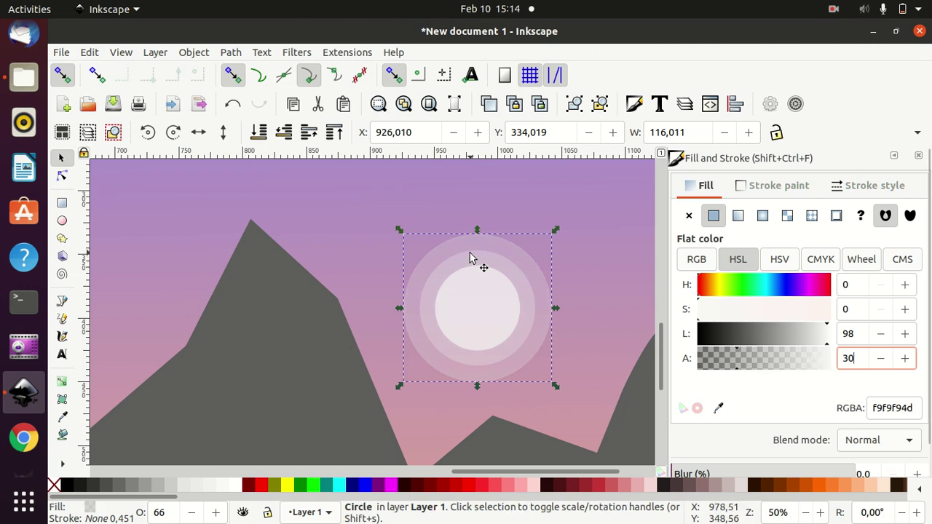
{"action": "key", "text": "Return"}
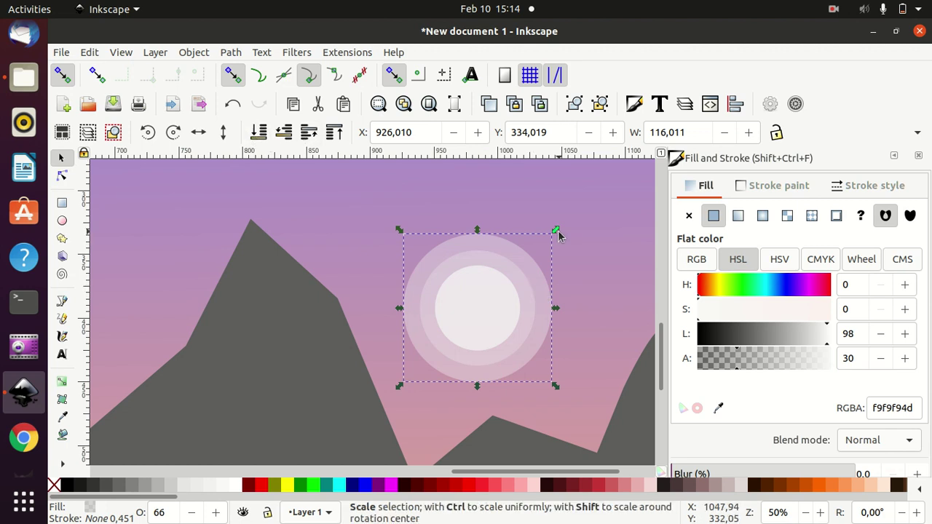
{"action": "left_click_drag", "start_coordinate": [558, 234], "coordinate": [574, 212]}
- Give that halo alpha 20, then enlarge another copy, lower it one step, and start setting alpha 10
{"action": "double_click", "coordinate": [846, 357]}
{"action": "type", "text": "20"}
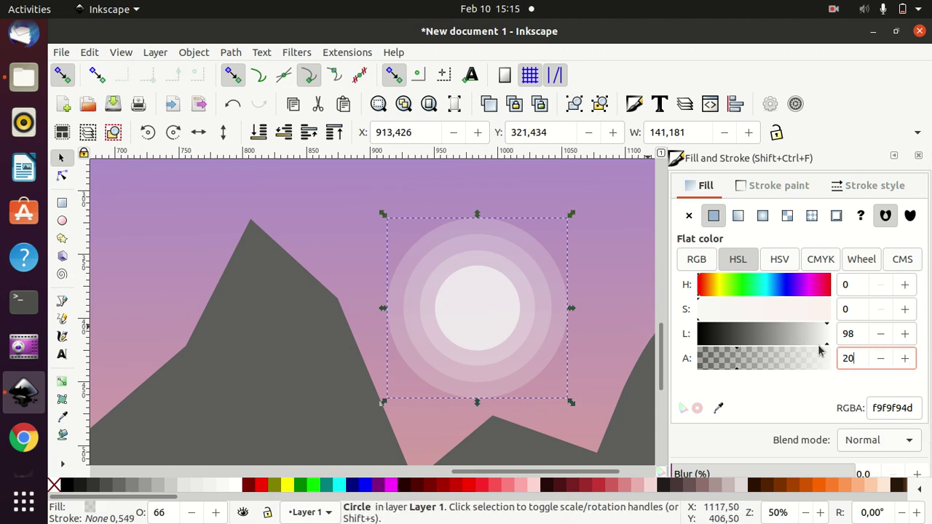
{"action": "key", "text": "Return"}
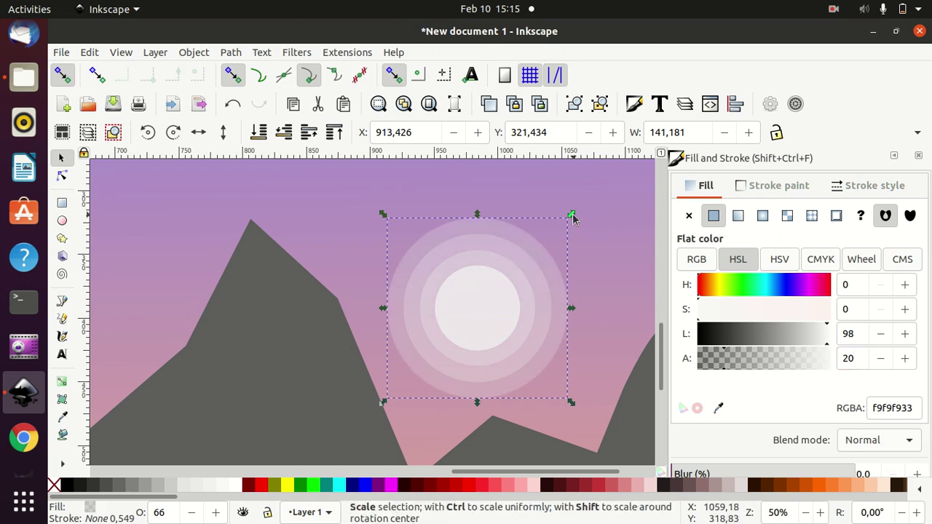
{"action": "left_click_drag", "start_coordinate": [577, 219], "coordinate": [608, 202]}
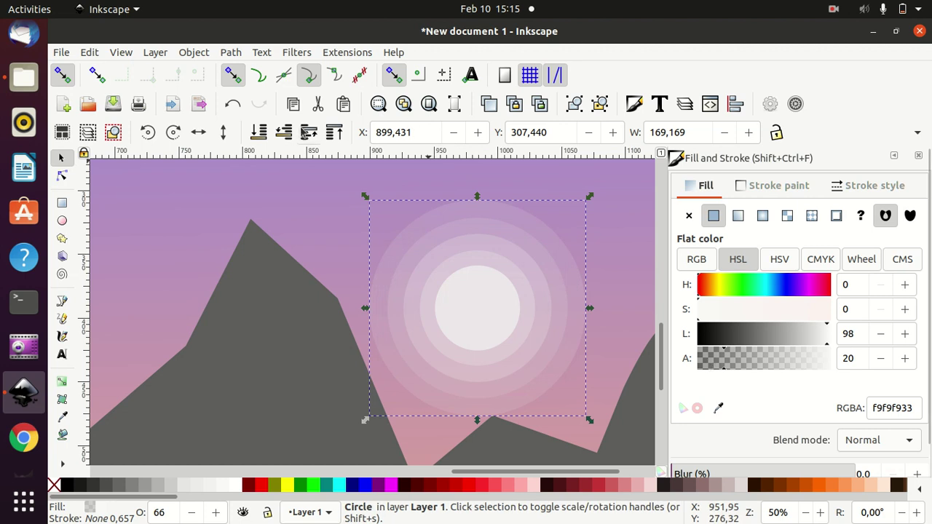
{"action": "left_click", "coordinate": [292, 135]}
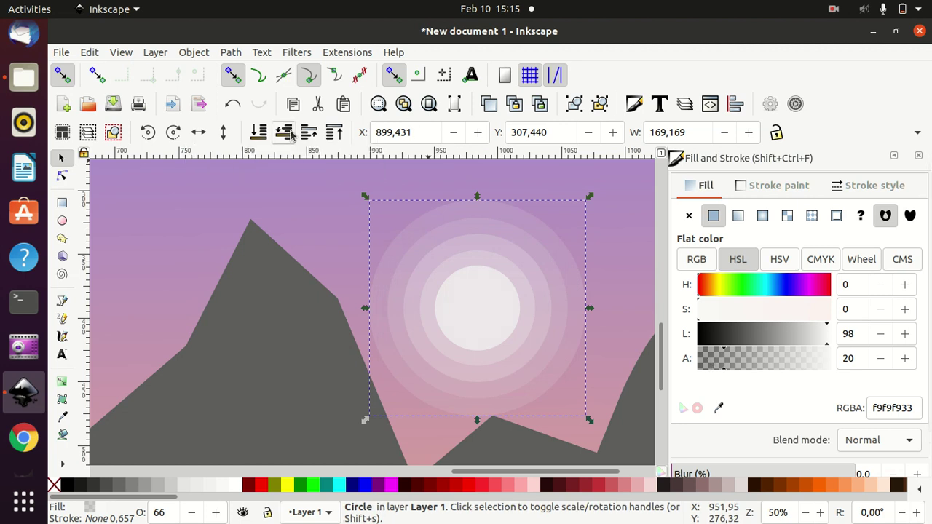
{"action": "left_click_drag", "start_coordinate": [856, 357], "coordinate": [837, 361]}
{"action": "type", "text": "10"}
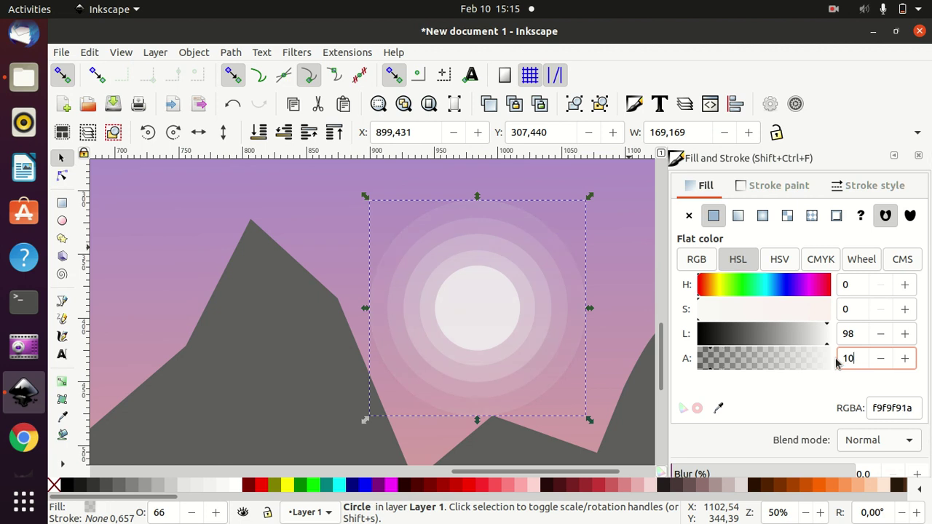
- Select all five sun circles and move them together lower and right, near the right peaks
{"action": "scroll", "coordinate": [597, 355], "scroll_direction": "down", "scroll_amount": 2, "text": "ctrl"}
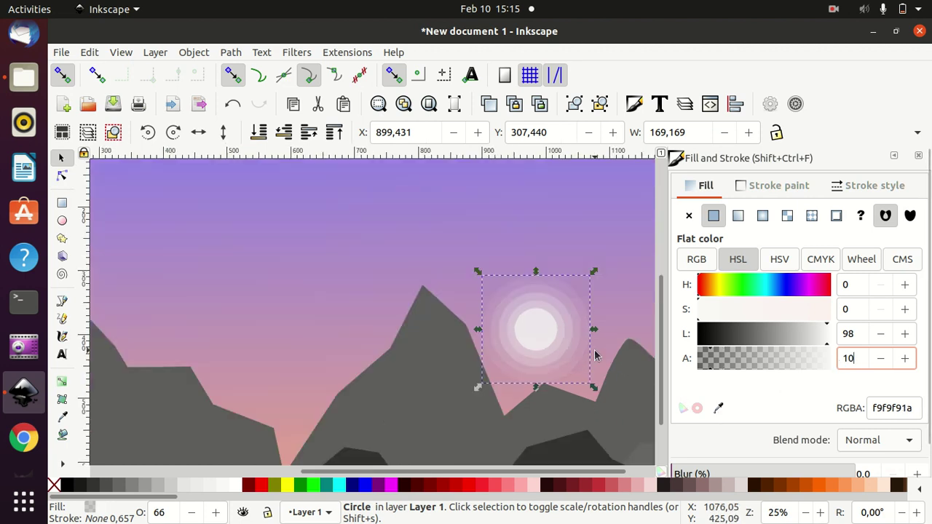
{"action": "scroll", "coordinate": [595, 354], "scroll_direction": "down", "scroll_amount": 1, "text": "ctrl"}
{"action": "scroll", "coordinate": [595, 355], "scroll_direction": "down", "scroll_amount": 1, "text": "ctrl"}
{"action": "left_click", "coordinate": [648, 390]}
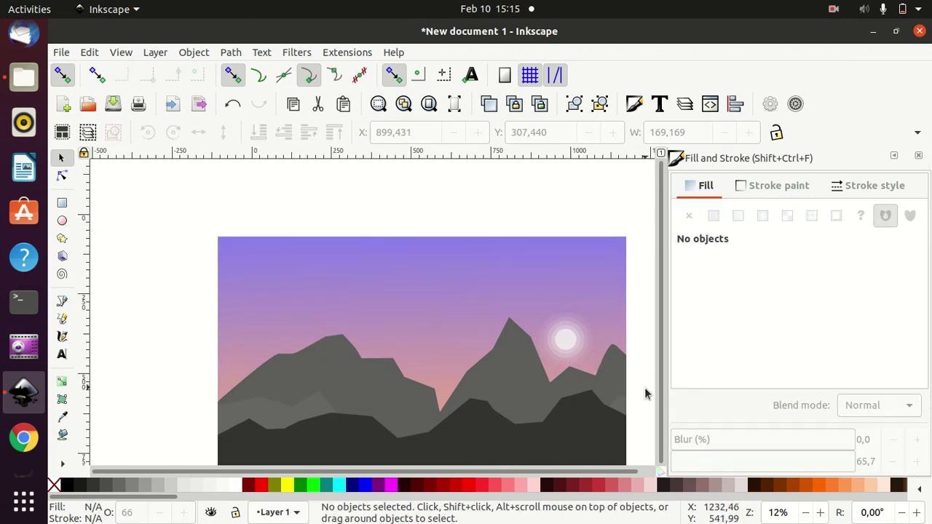
{"action": "left_click_drag", "start_coordinate": [649, 388], "coordinate": [471, 286]}
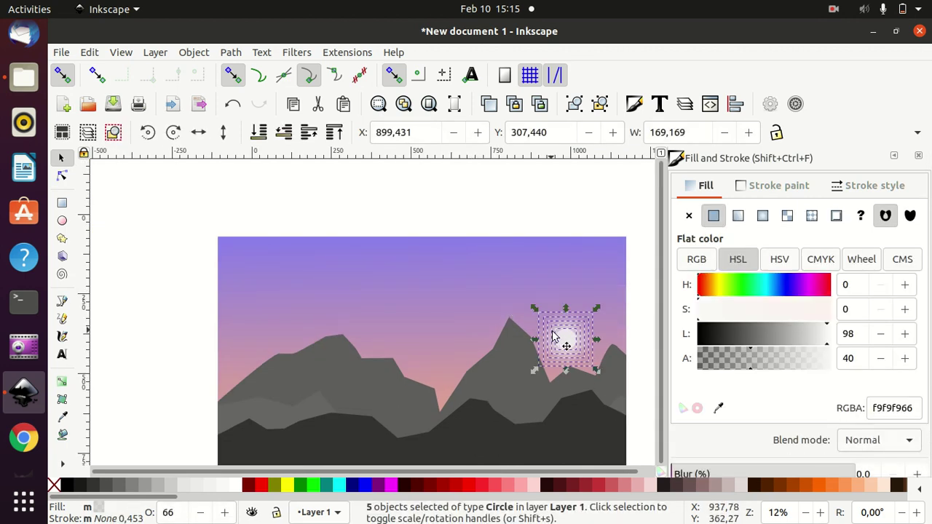
{"action": "left_click_drag", "start_coordinate": [563, 340], "coordinate": [572, 352]}
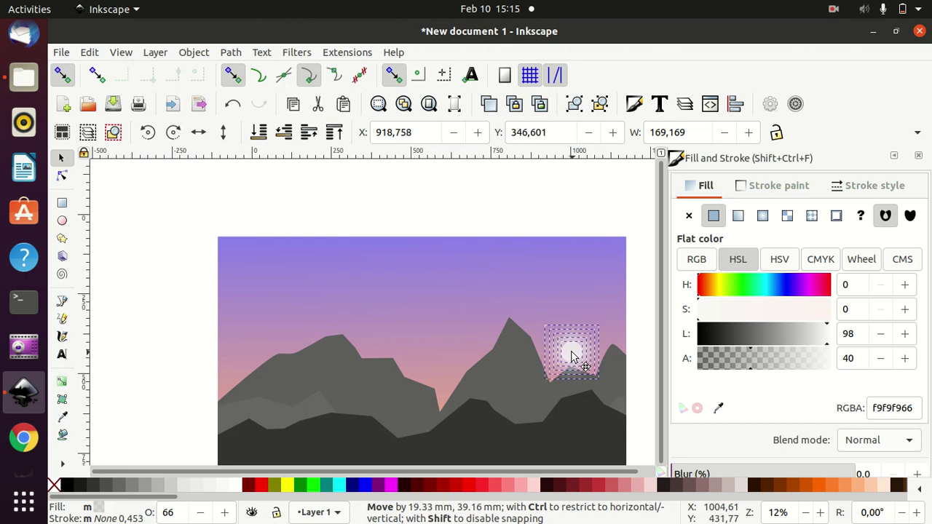
{"action": "left_click_drag", "start_coordinate": [572, 351], "coordinate": [569, 352]}
{"action": "left_click", "coordinate": [562, 213]}
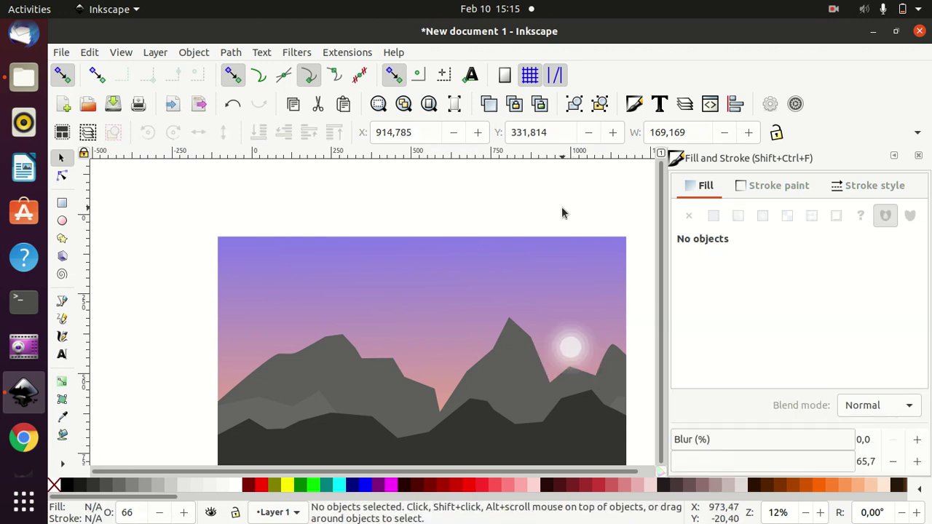
- Zoom and pan the canvas so the sun and its rings are centred in view
{"action": "scroll", "coordinate": [561, 207], "scroll_direction": "down", "scroll_amount": 2, "text": "ctrl"}
{"action": "scroll", "coordinate": [561, 209], "scroll_direction": "up", "scroll_amount": 2, "text": "ctrl"}
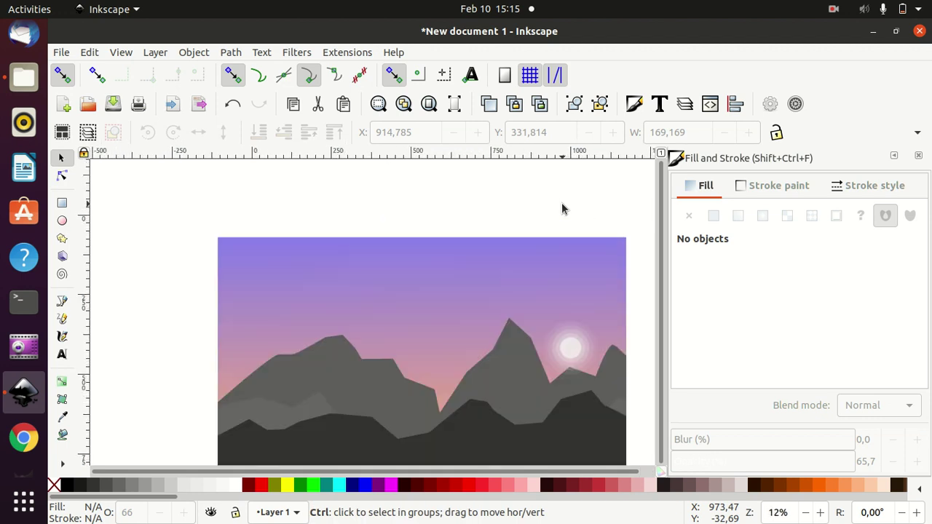
{"action": "scroll", "coordinate": [562, 209], "scroll_direction": "up", "scroll_amount": 1, "text": "ctrl"}
{"action": "scroll", "coordinate": [562, 264], "scroll_direction": "down", "scroll_amount": 5}
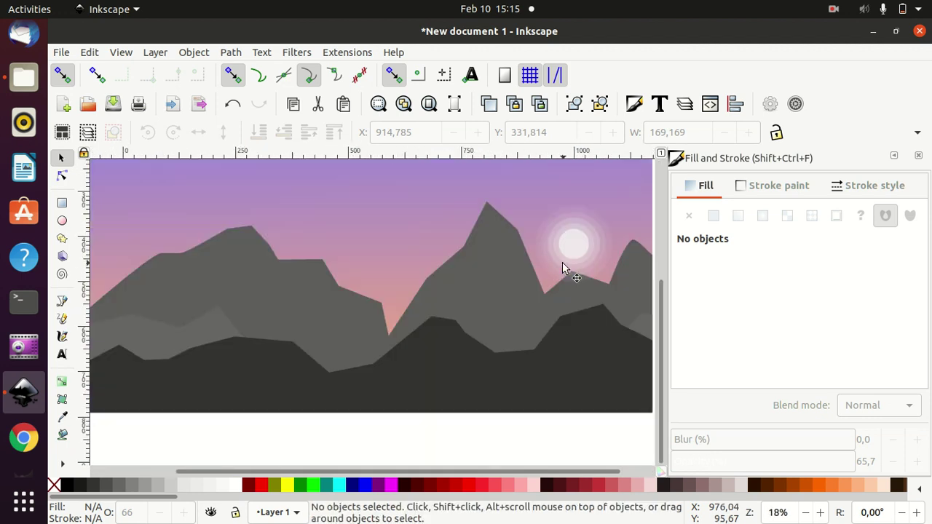
{"action": "scroll", "coordinate": [571, 286], "scroll_direction": "down", "scroll_amount": 1, "text": "ctrl"}
{"action": "scroll", "coordinate": [571, 285], "scroll_direction": "up", "scroll_amount": 3, "text": "ctrl"}
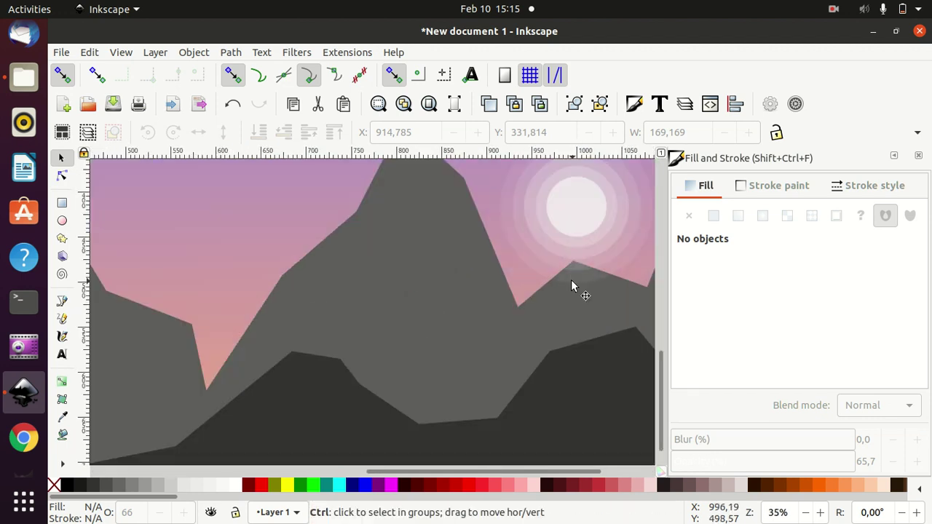
{"action": "scroll", "coordinate": [570, 285], "scroll_direction": "up", "scroll_amount": 1, "text": "ctrl"}
{"action": "mouse_move", "coordinate": [576, 270]}
{"action": "left_mouse_down"}
{"action": "mouse_move", "coordinate": [466, 329]}
{"action": "mouse_move", "coordinate": [384, 391]}
{"action": "left_mouse_up"}
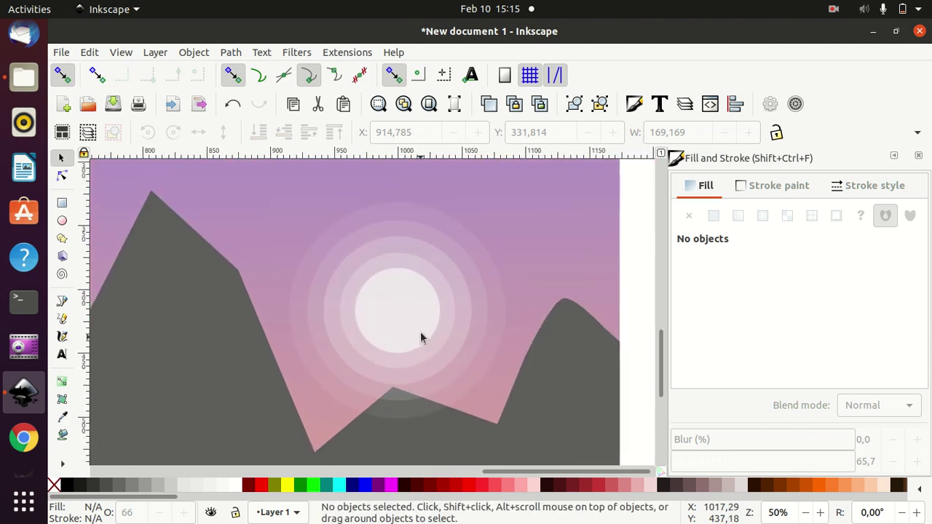
- Set the faint outer ring's alpha to 100 and shrink it into an opaque near-white disc over the sun
{"action": "left_click", "coordinate": [450, 270]}
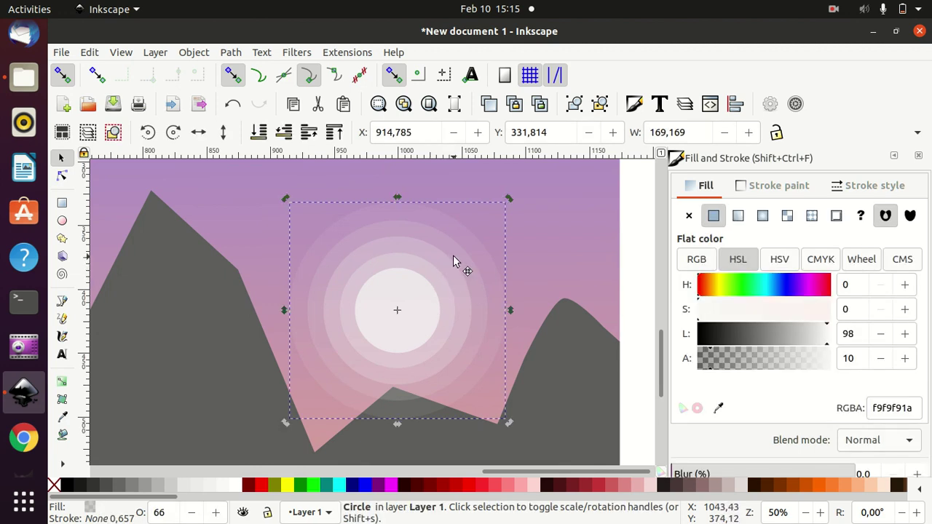
{"action": "key", "text": "ctrl"}
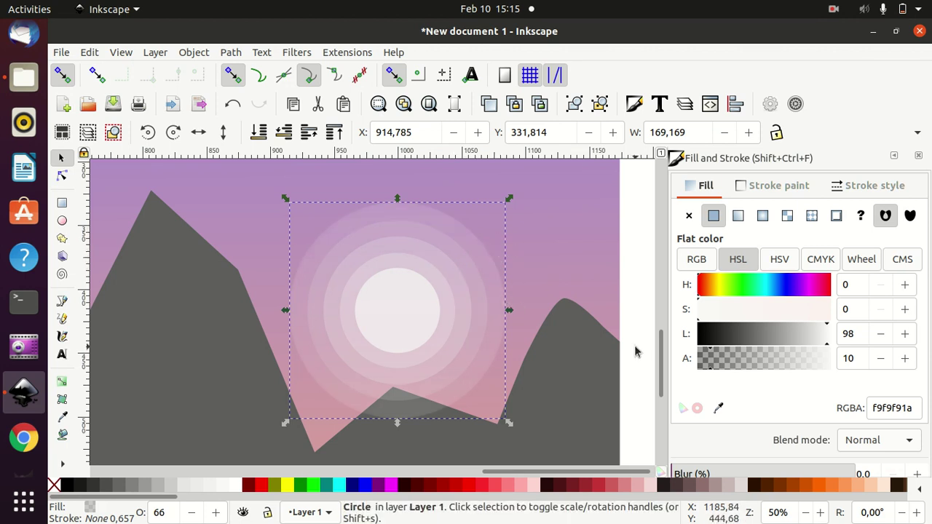
{"action": "left_click_drag", "start_coordinate": [711, 374], "coordinate": [833, 373]}
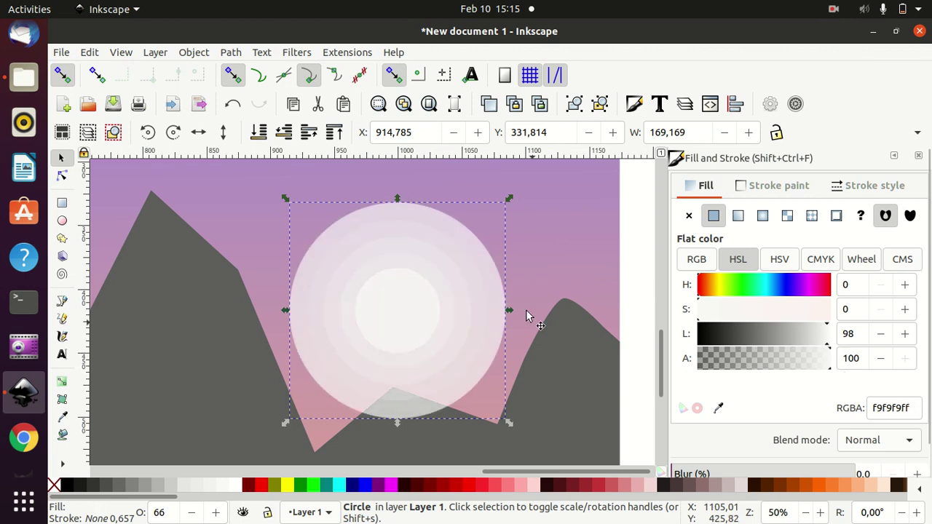
{"action": "mouse_move", "coordinate": [509, 199]}
{"action": "left_mouse_down"}
{"action": "mouse_move", "coordinate": [474, 241]}
{"action": "mouse_move", "coordinate": [484, 233]}
{"action": "left_mouse_up"}
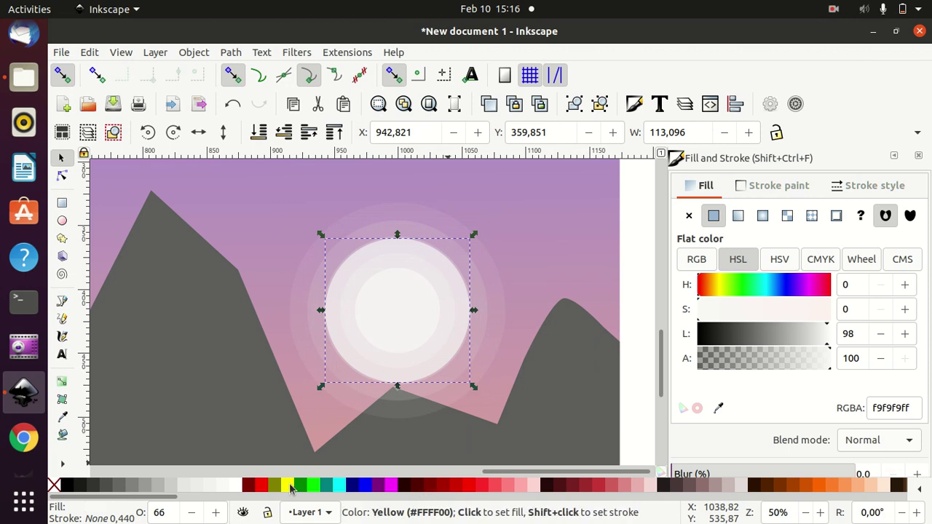
- Fill the disc with yellow, set its alpha to 60 and its blur to 50
{"action": "left_click", "coordinate": [288, 485]}
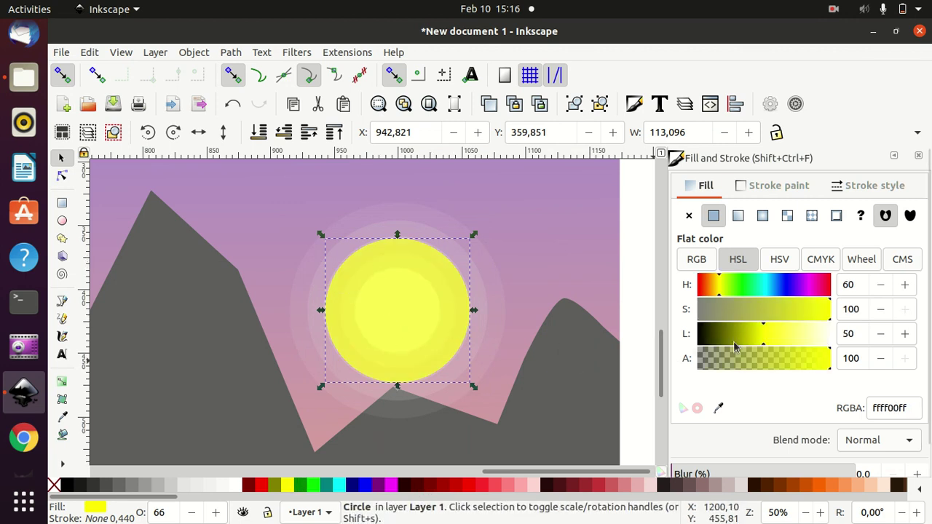
{"action": "left_click", "coordinate": [807, 371]}
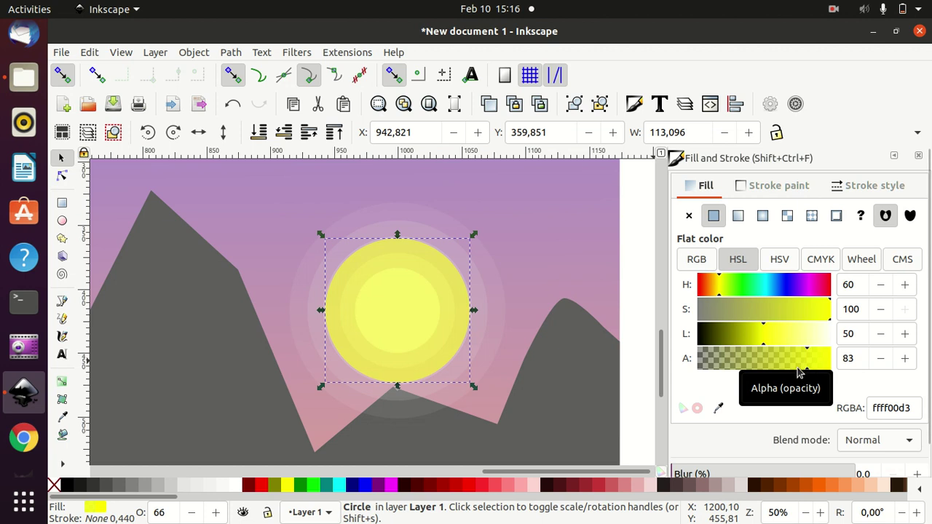
{"action": "left_click_drag", "start_coordinate": [859, 356], "coordinate": [834, 362]}
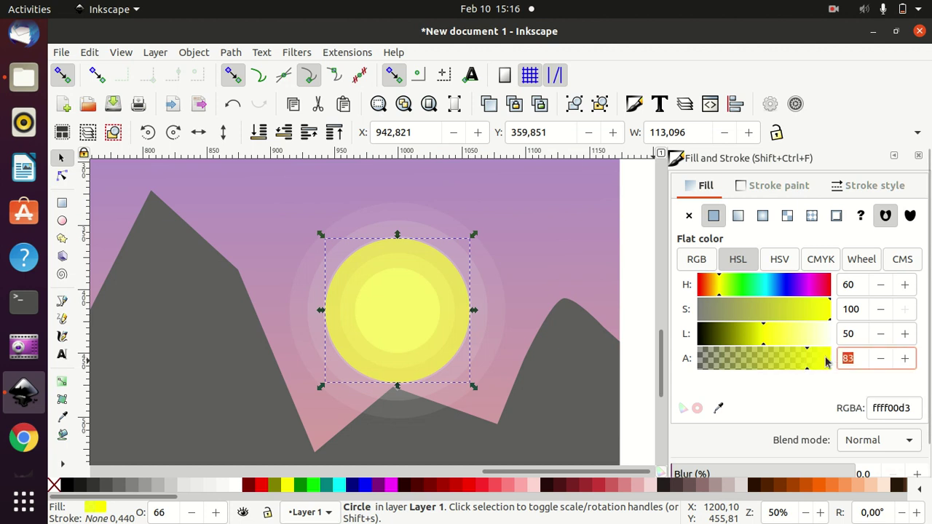
{"action": "type", "text": "60"}
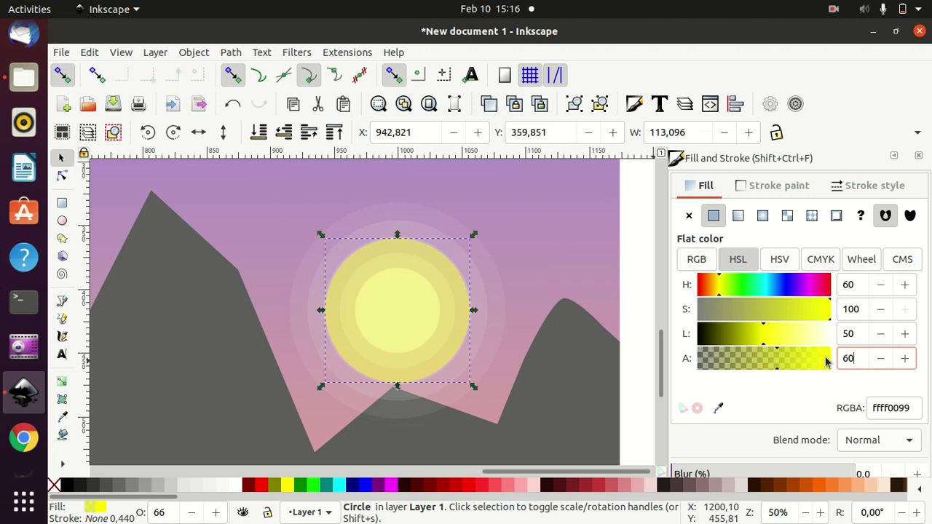
{"action": "scroll", "coordinate": [759, 451], "scroll_direction": "down", "scroll_amount": 1}
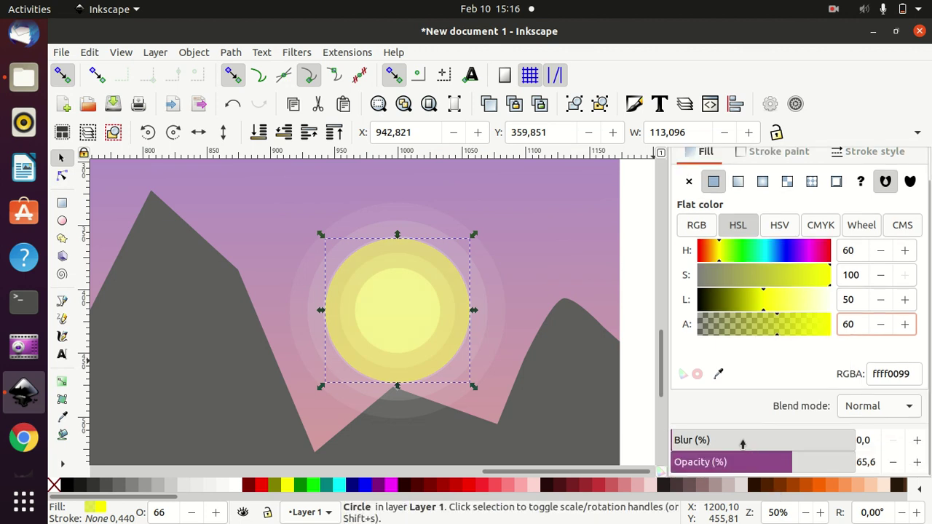
{"action": "key", "text": "Tab"}
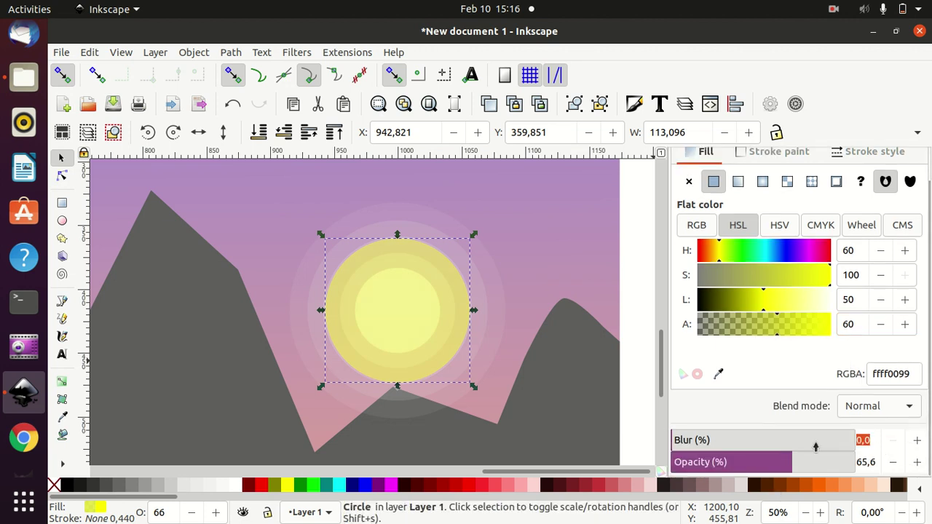
{"action": "type", "text": "50"}
{"action": "key", "text": "Return"}
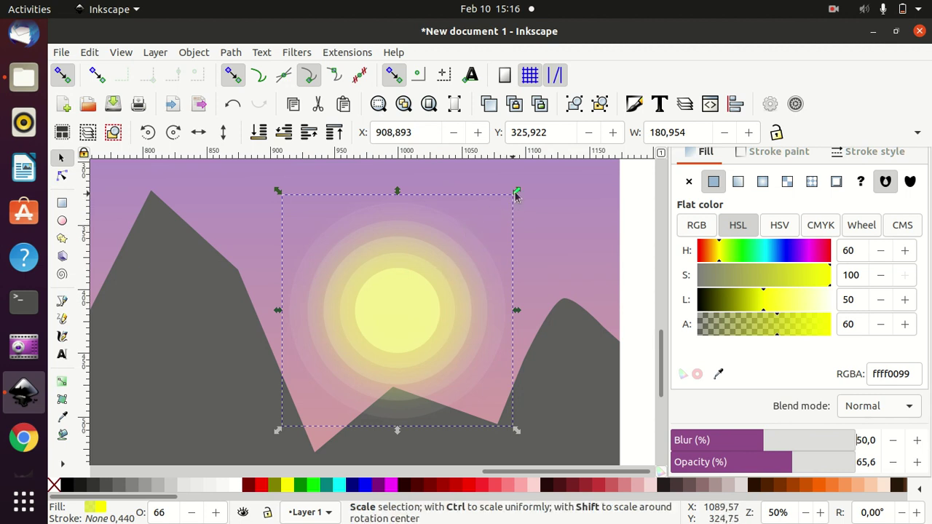
- Enlarge the yellow glow, lower it to the bottom, then raise it one step above the sky
{"action": "left_click_drag", "start_coordinate": [516, 191], "coordinate": [535, 175]}
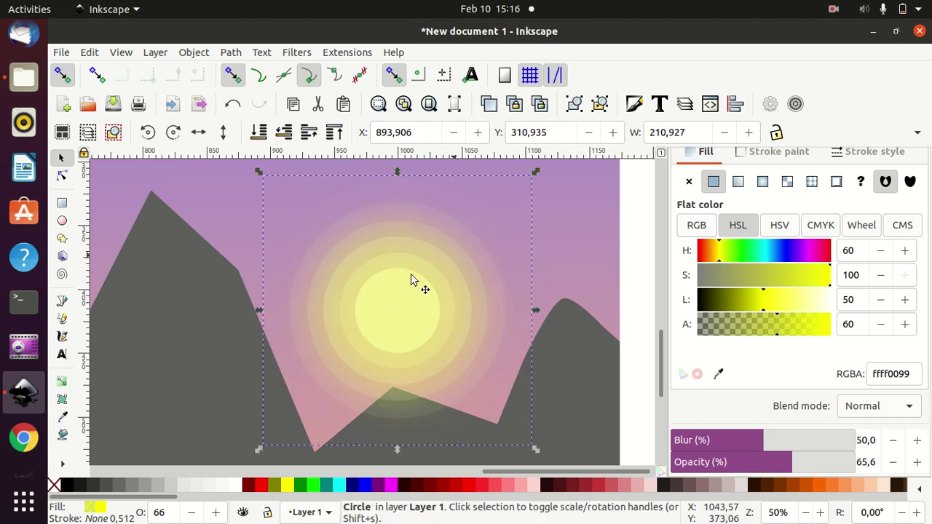
{"action": "left_click", "coordinate": [259, 133]}
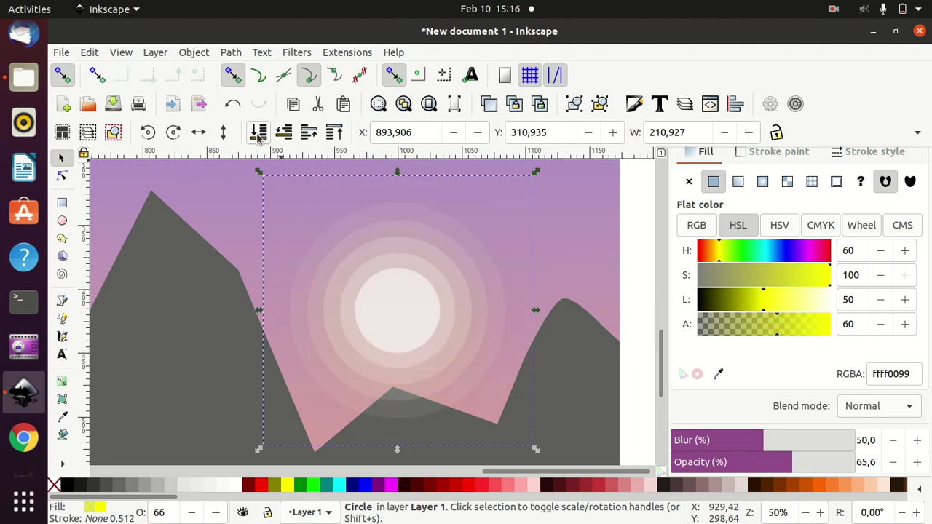
{"action": "left_click", "coordinate": [303, 141]}
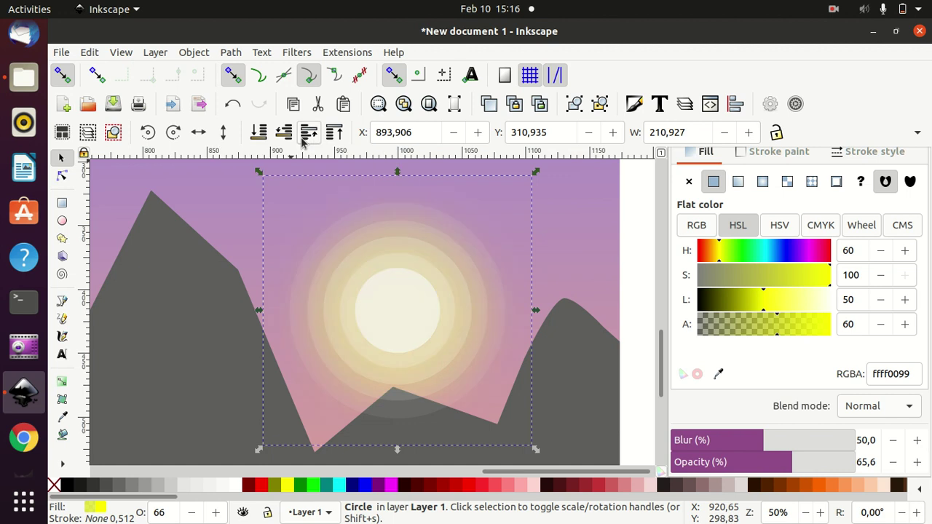
{"action": "scroll", "coordinate": [504, 298], "scroll_direction": "down", "scroll_amount": 2, "text": "ctrl"}
{"action": "scroll", "coordinate": [504, 304], "scroll_direction": "down", "scroll_amount": 2, "text": "ctrl"}
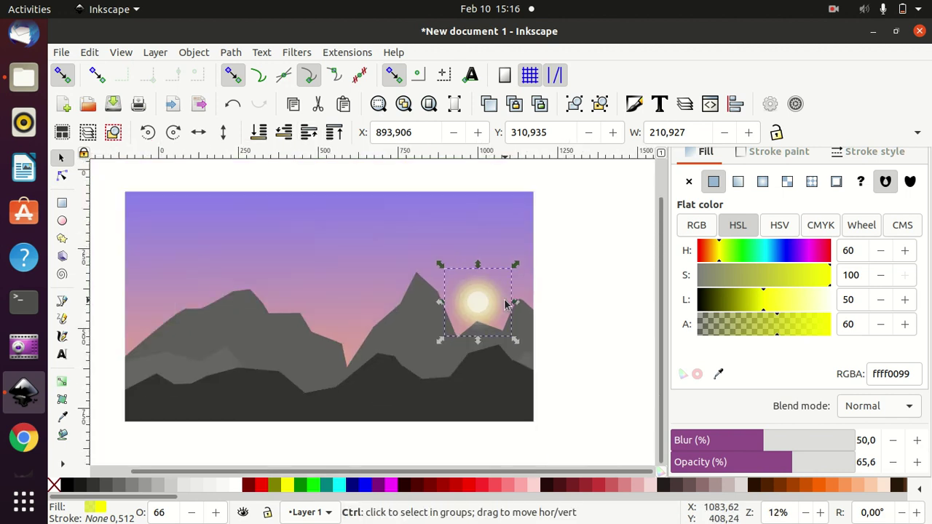
{"action": "left_click", "coordinate": [572, 305]}
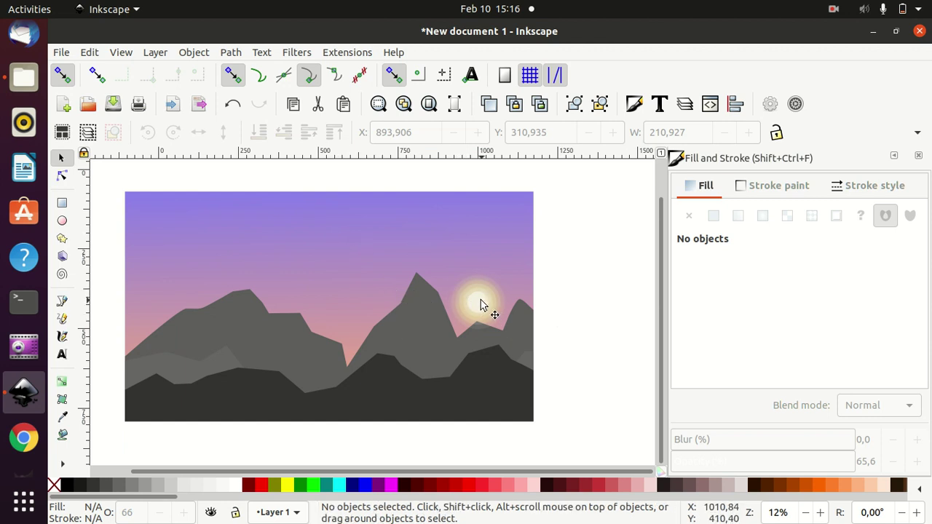
- Duplicate the white sun disc and move the copy up-left above the central mountain peak
{"action": "left_click", "coordinate": [479, 300]}
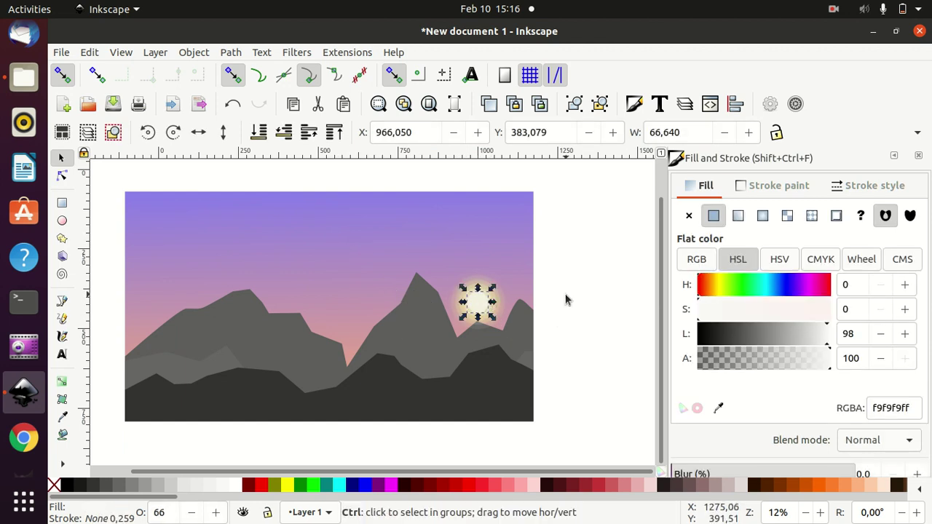
{"action": "scroll", "coordinate": [566, 299], "scroll_direction": "up", "scroll_amount": 4, "text": "ctrl"}
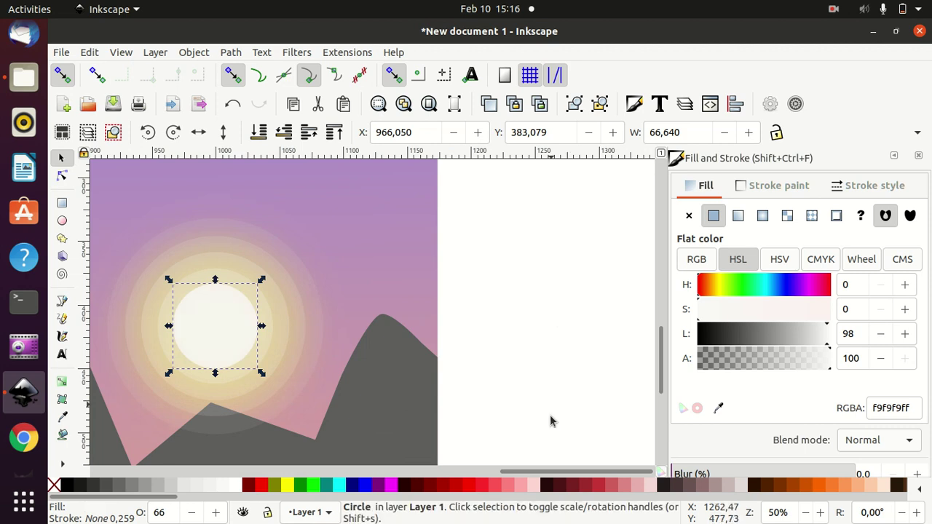
{"action": "left_click_drag", "start_coordinate": [459, 477], "coordinate": [448, 477]}
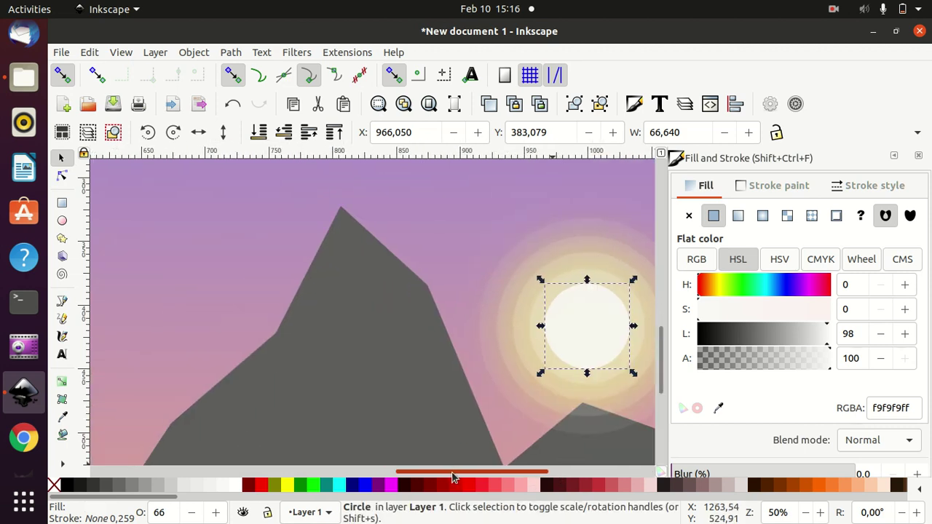
{"action": "scroll", "coordinate": [575, 367], "scroll_direction": "down", "scroll_amount": 4, "text": "ctrl"}
{"action": "left_click_drag", "start_coordinate": [575, 368], "coordinate": [503, 313]}
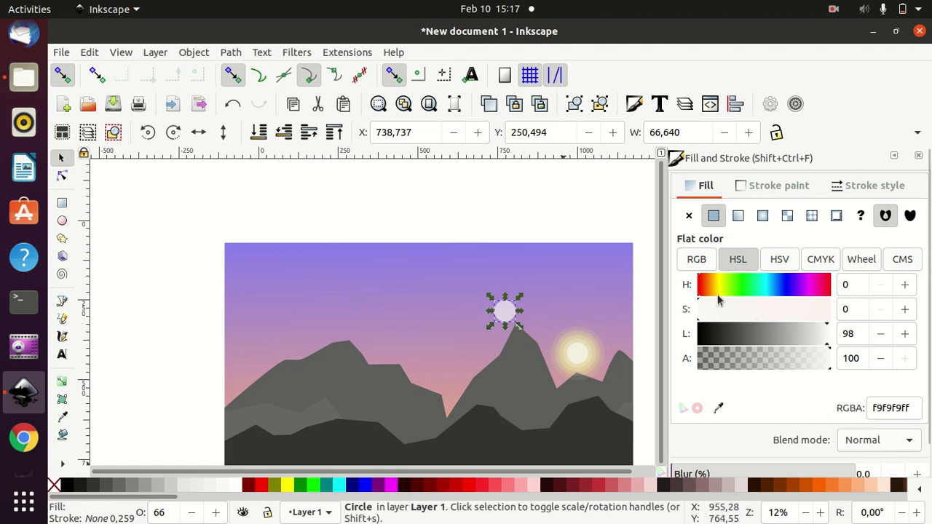
- Colour the copied disc #FF6600 orange with alpha 23 and lightness 56
{"action": "left_click", "coordinate": [822, 488]}
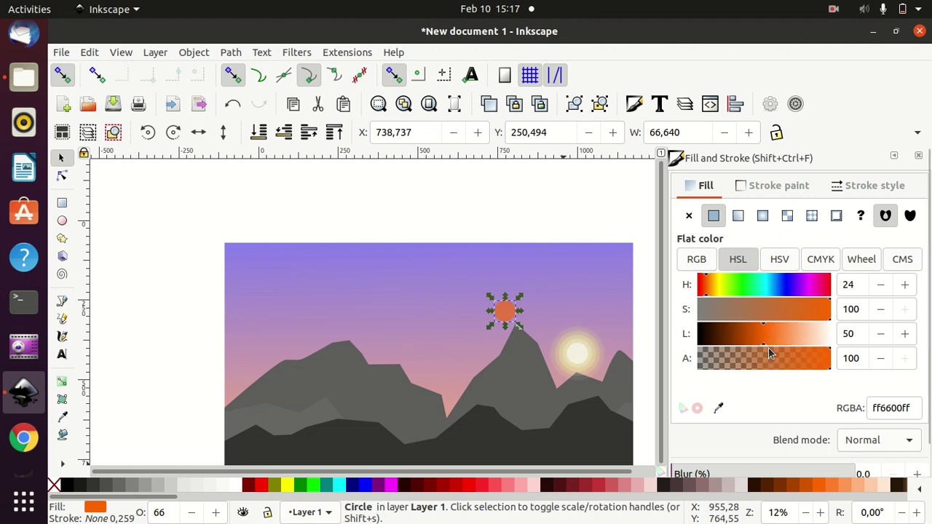
{"action": "left_click", "coordinate": [787, 361]}
{"action": "mouse_move", "coordinate": [784, 364]}
{"action": "left_mouse_down"}
{"action": "mouse_move", "coordinate": [746, 371]}
{"action": "mouse_move", "coordinate": [753, 369]}
{"action": "left_mouse_up"}
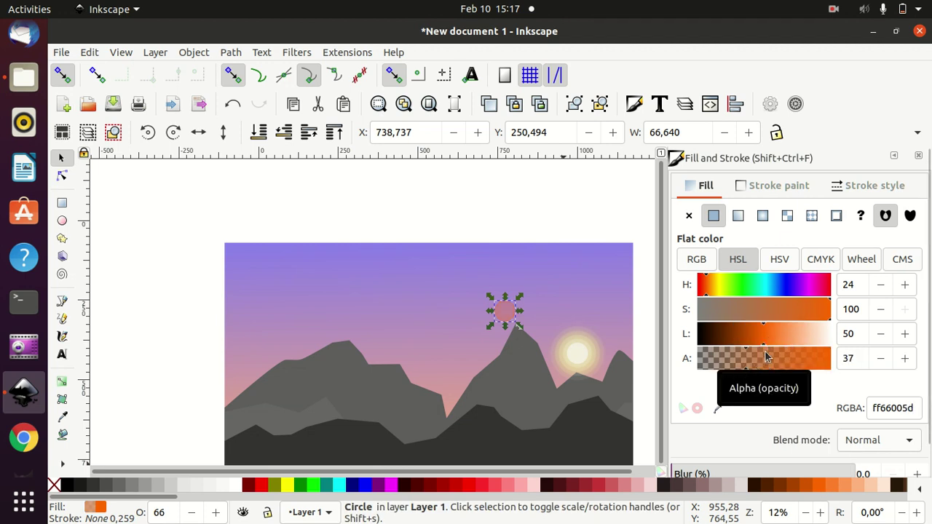
{"action": "left_click_drag", "start_coordinate": [764, 335], "coordinate": [772, 335]}
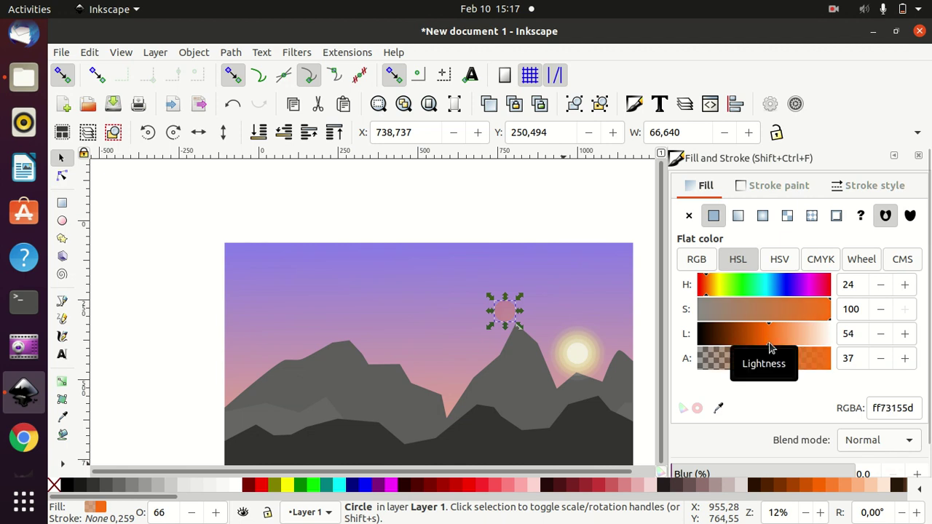
- Shrink the faint orange circle slightly so it rests just above the tall peak
{"action": "left_click", "coordinate": [431, 209]}
{"action": "left_click", "coordinate": [511, 314]}
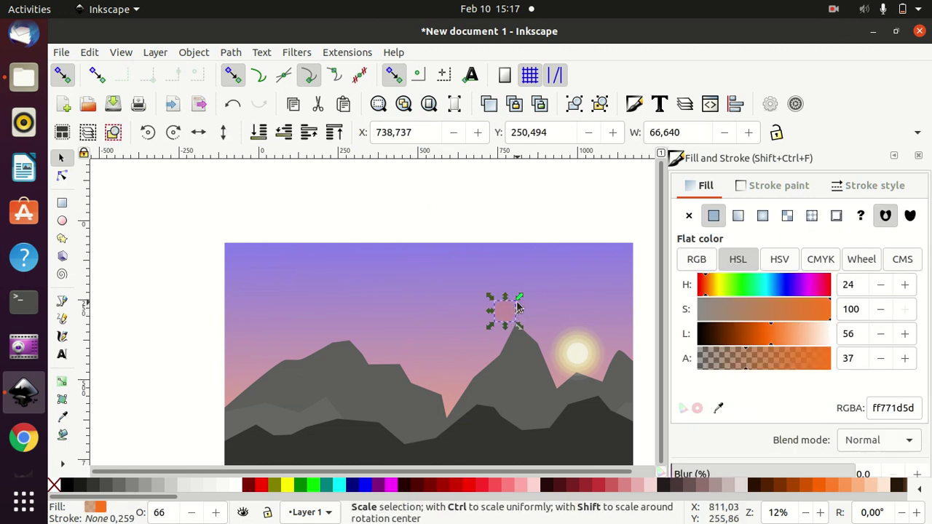
{"action": "left_click_drag", "start_coordinate": [519, 303], "coordinate": [518, 318]}
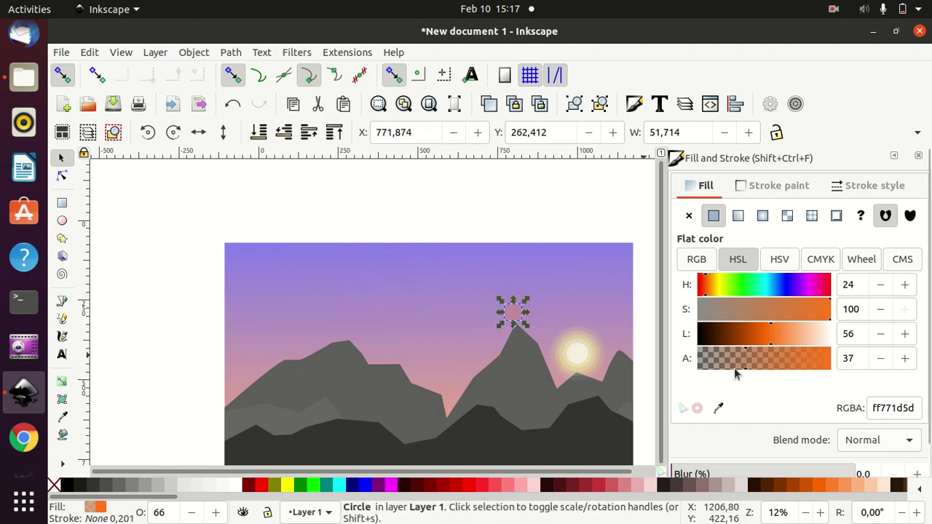
{"action": "left_click", "coordinate": [594, 216]}
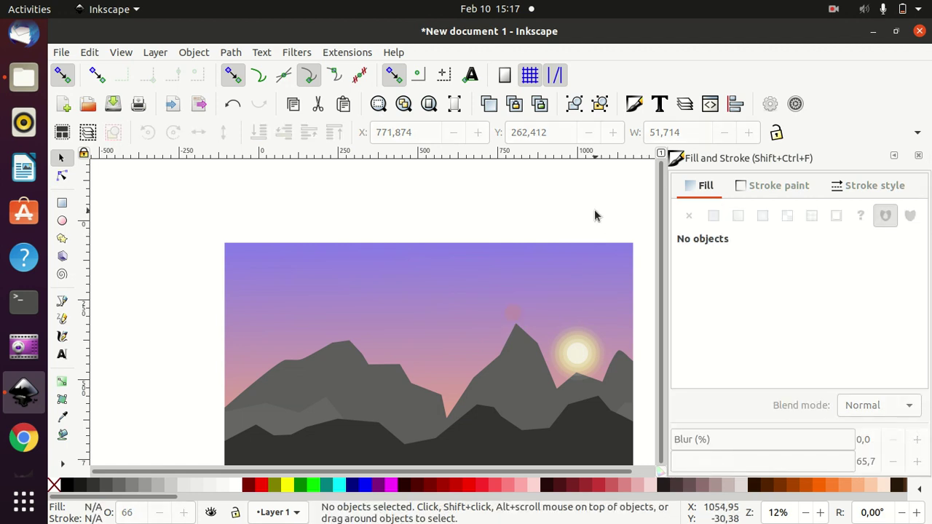
{"action": "left_click", "coordinate": [520, 317]}
{"action": "left_click", "coordinate": [546, 194]}
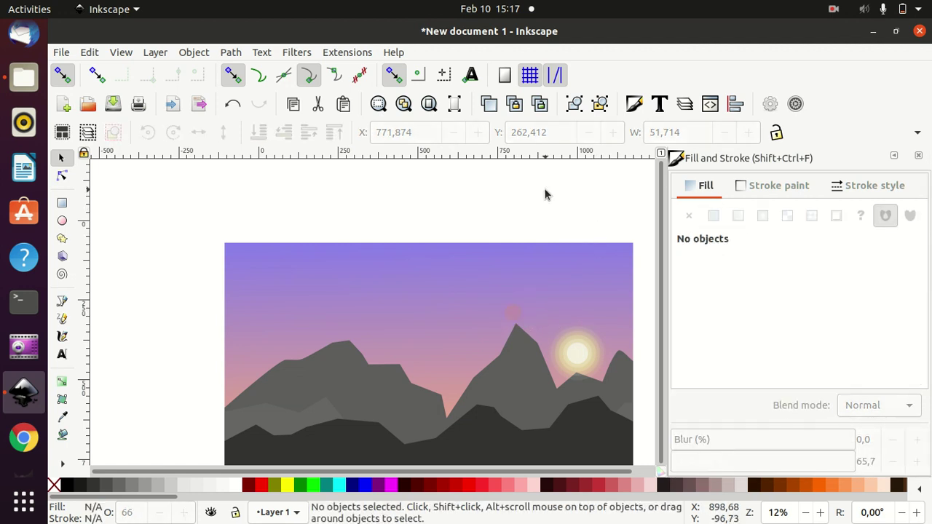
{"action": "left_click", "coordinate": [514, 319]}
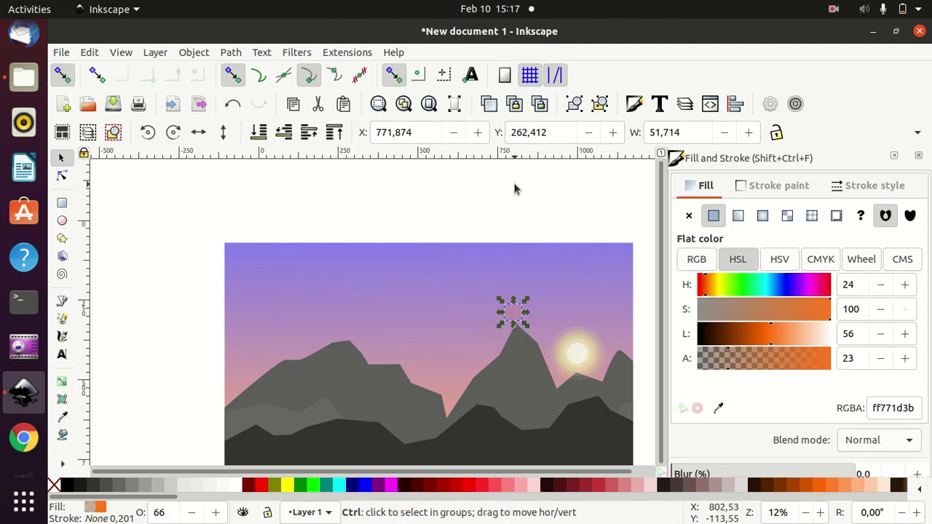
- Move the faint orange circle up-left, make it slightly more transparent, and shrink it much smaller
{"action": "mouse_move", "coordinate": [511, 315]}
{"action": "left_mouse_down"}
{"action": "mouse_move", "coordinate": [449, 291]}
{"action": "mouse_move", "coordinate": [495, 333]}
{"action": "left_mouse_up"}
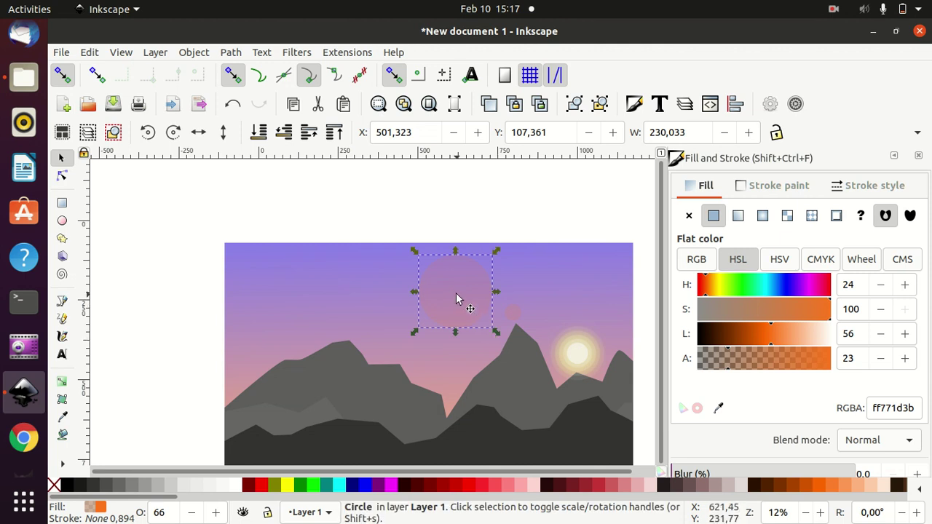
{"action": "left_click_drag", "start_coordinate": [457, 299], "coordinate": [448, 295]}
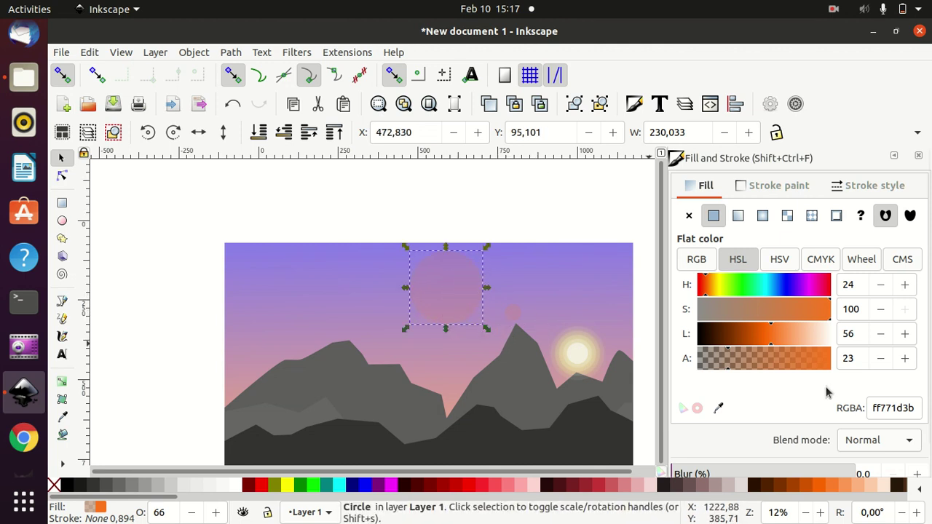
{"action": "left_click", "coordinate": [724, 368]}
{"action": "left_click", "coordinate": [520, 214]}
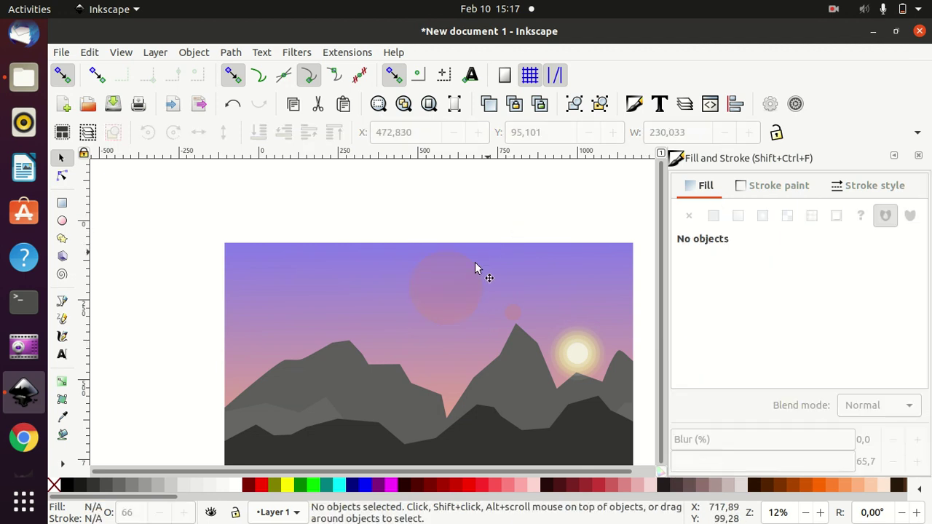
{"action": "left_click", "coordinate": [458, 291]}
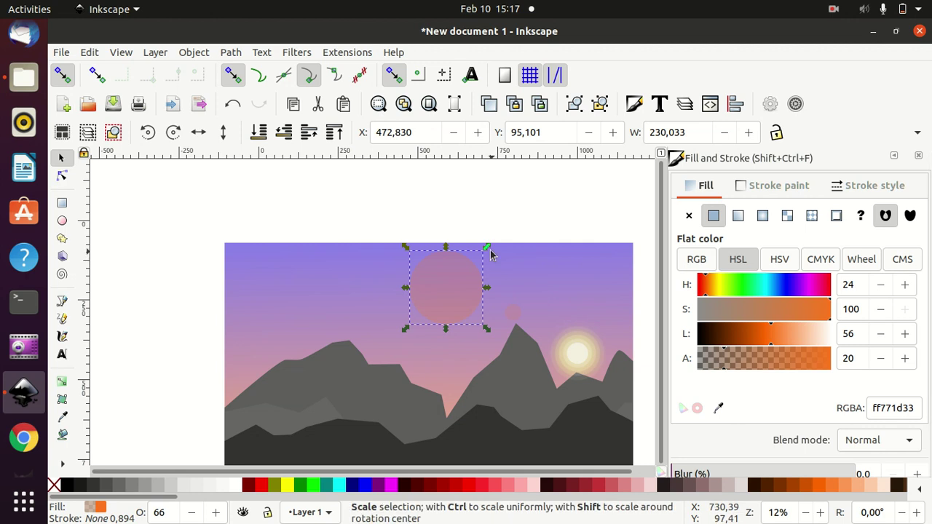
{"action": "left_click_drag", "start_coordinate": [487, 248], "coordinate": [464, 296]}
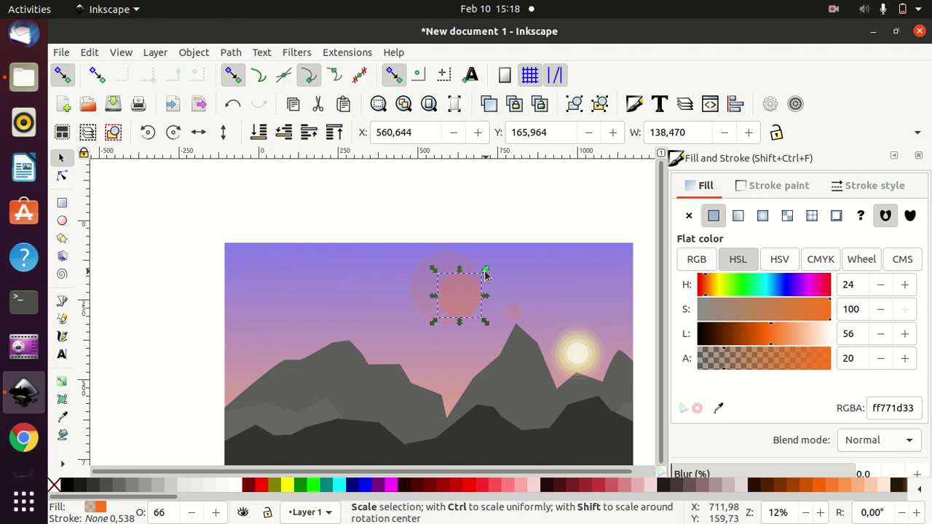
{"action": "left_click_drag", "start_coordinate": [486, 272], "coordinate": [452, 284]}
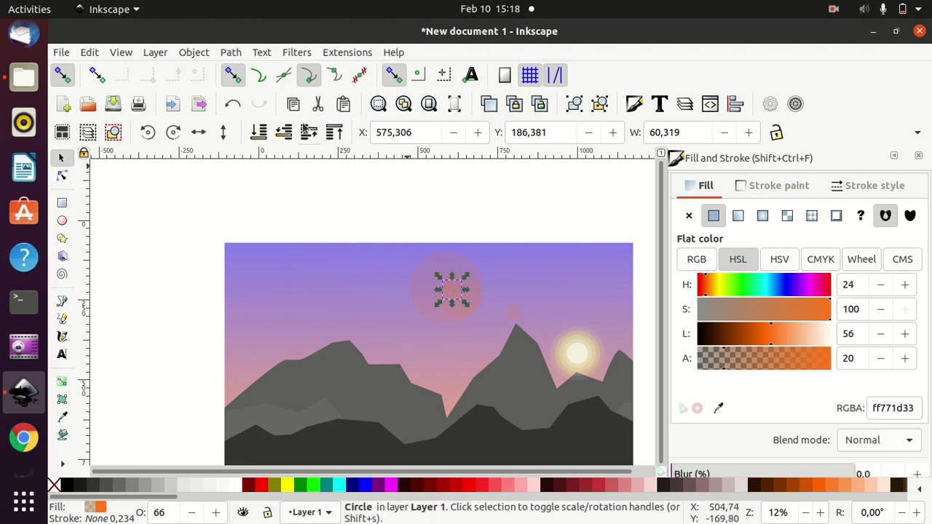
{"action": "left_click", "coordinate": [483, 202]}
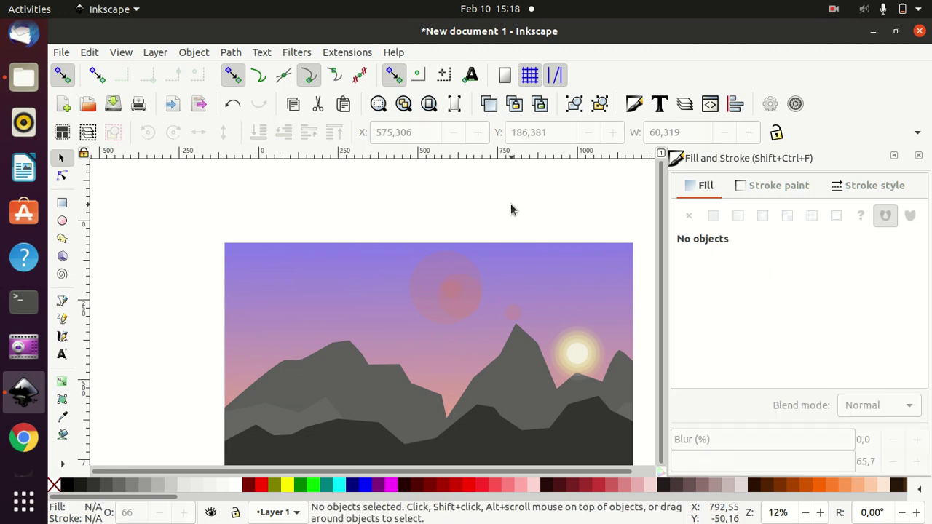
- Raise the large faint circle's opacity slightly and move it up and left
{"action": "left_click", "coordinate": [464, 306]}
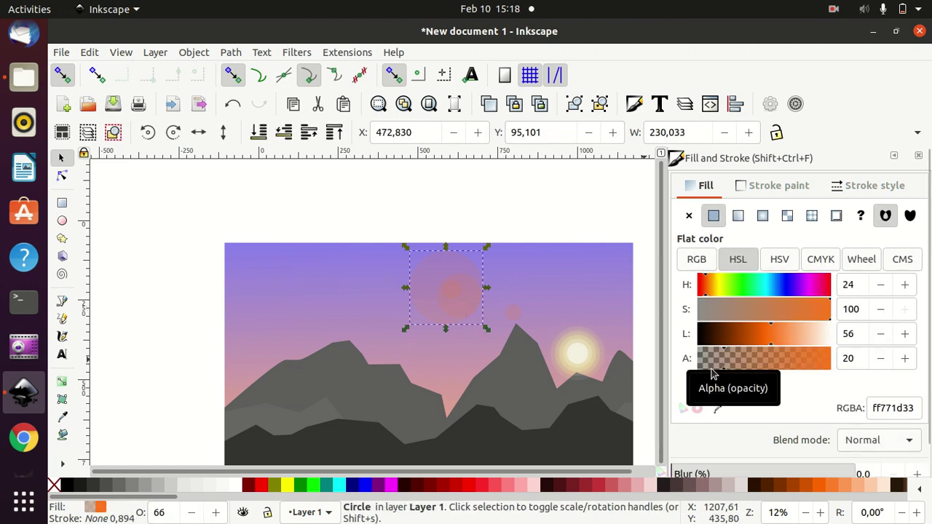
{"action": "left_click", "coordinate": [470, 311]}
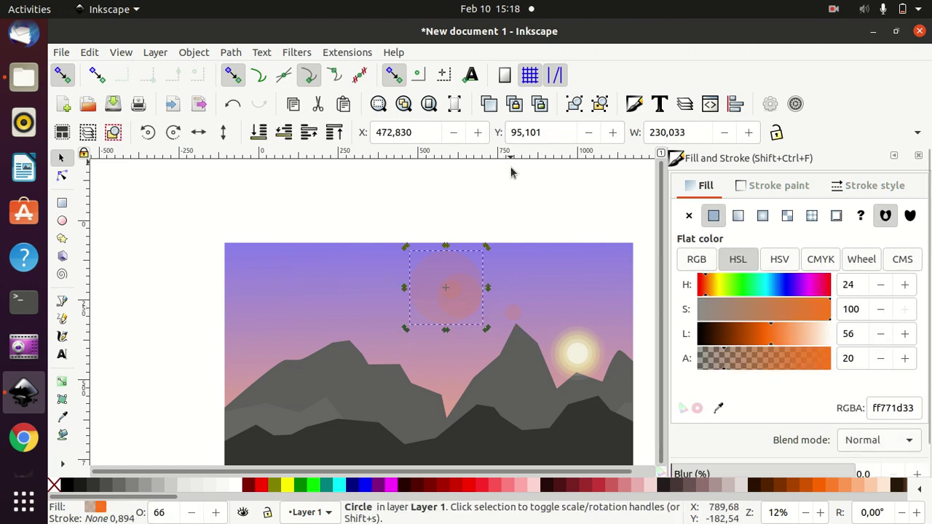
{"action": "left_click", "coordinate": [511, 168]}
{"action": "left_click", "coordinate": [467, 308]}
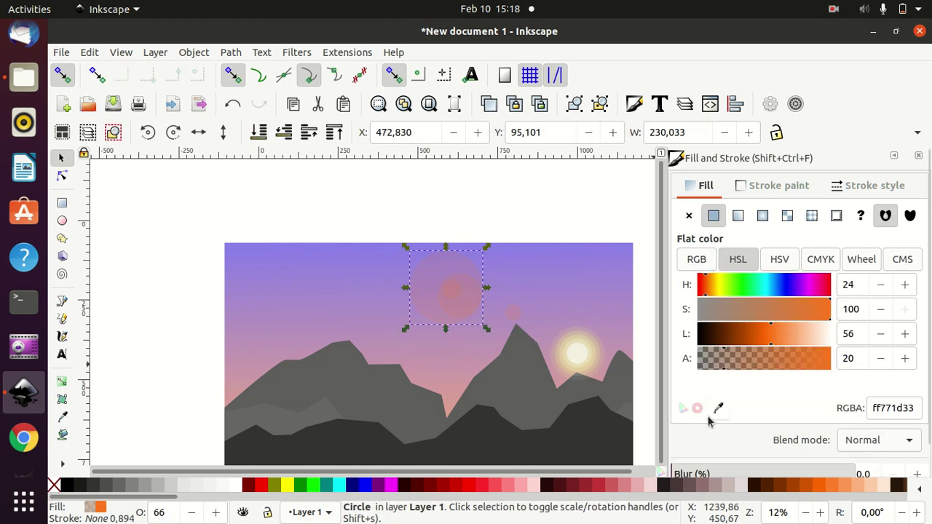
{"action": "left_click", "coordinate": [725, 373]}
{"action": "left_click", "coordinate": [553, 247]}
{"action": "left_click_drag", "start_coordinate": [444, 264], "coordinate": [406, 230]}
- Settle the large faint circle mid-sky and place the small circle beside the mountain peak
{"action": "left_click", "coordinate": [475, 306]}
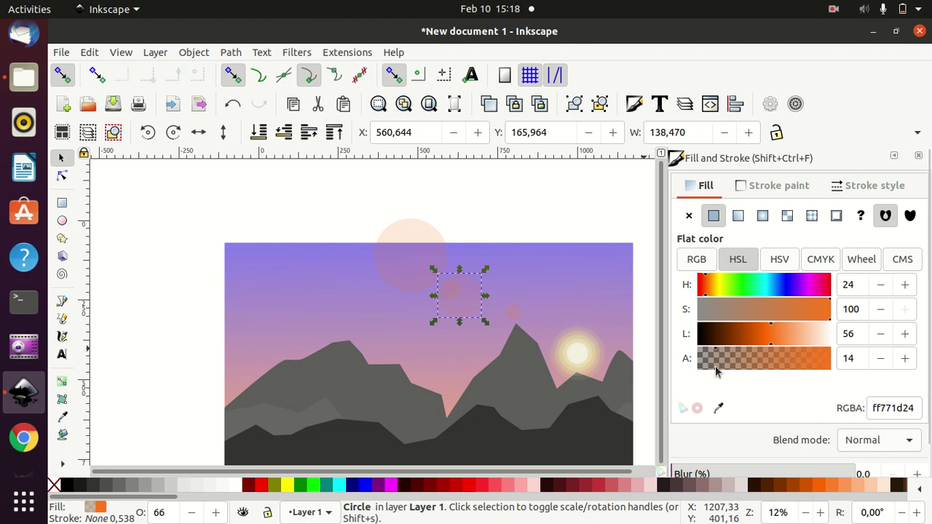
{"action": "left_click", "coordinate": [423, 259]}
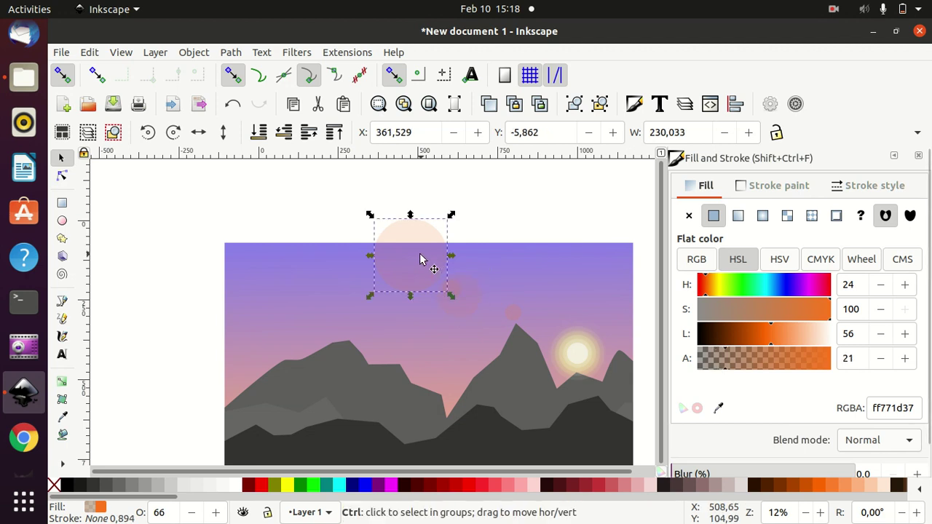
{"action": "left_click_drag", "start_coordinate": [421, 259], "coordinate": [462, 297]}
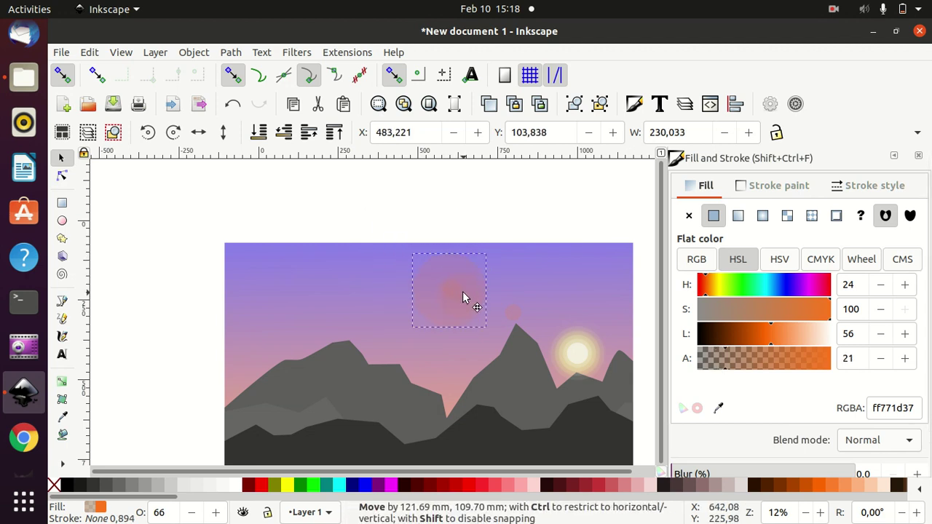
{"action": "left_click_drag", "start_coordinate": [463, 293], "coordinate": [469, 295]}
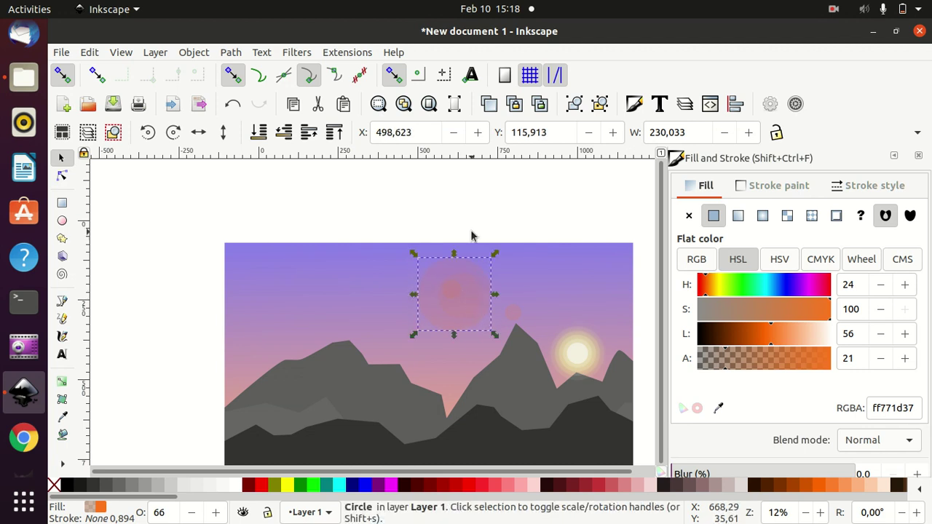
{"action": "left_click", "coordinate": [547, 192]}
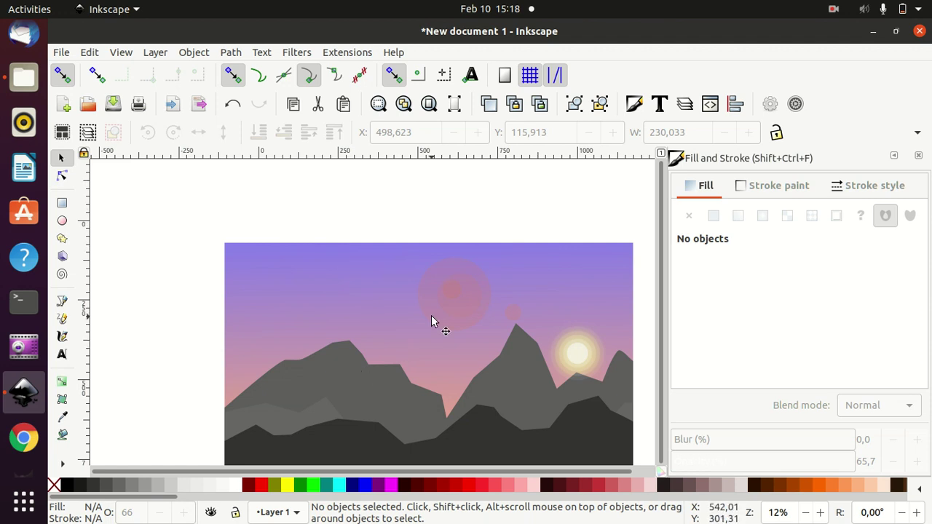
{"action": "left_click", "coordinate": [512, 315]}
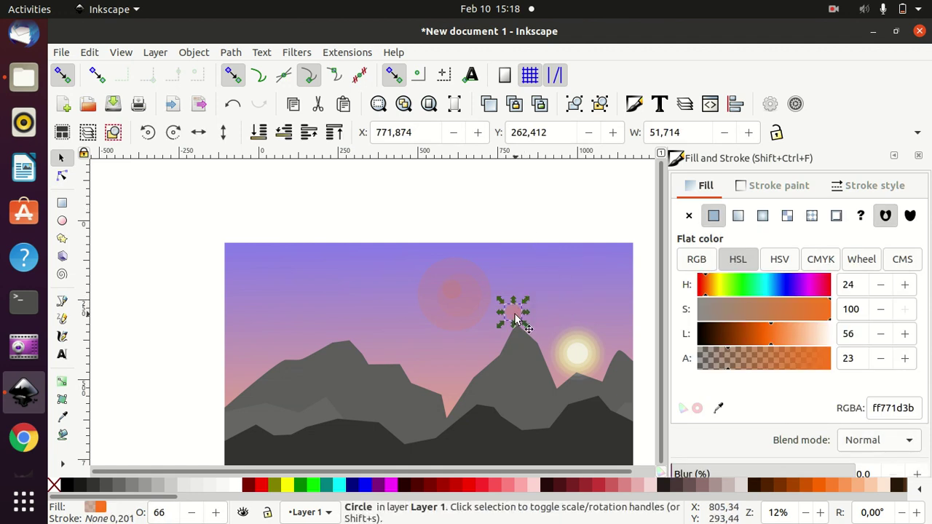
{"action": "mouse_move", "coordinate": [514, 317]}
{"action": "left_mouse_down"}
{"action": "mouse_move", "coordinate": [395, 294]}
{"action": "mouse_move", "coordinate": [437, 341]}
{"action": "left_mouse_up"}
- Make the large circle fully opaque and give it a radial gradient fill
{"action": "scroll", "coordinate": [496, 346], "scroll_direction": "up", "scroll_amount": 2}
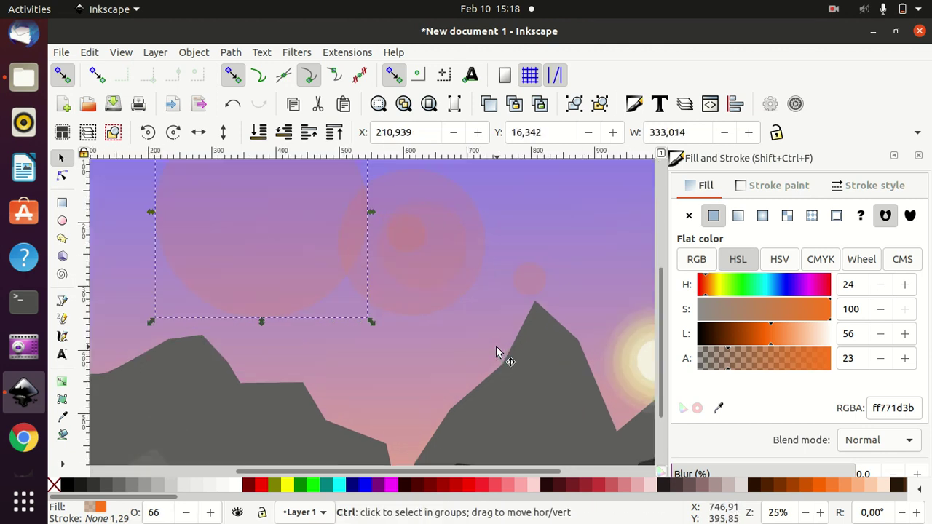
{"action": "left_click_drag", "start_coordinate": [421, 473], "coordinate": [340, 473]}
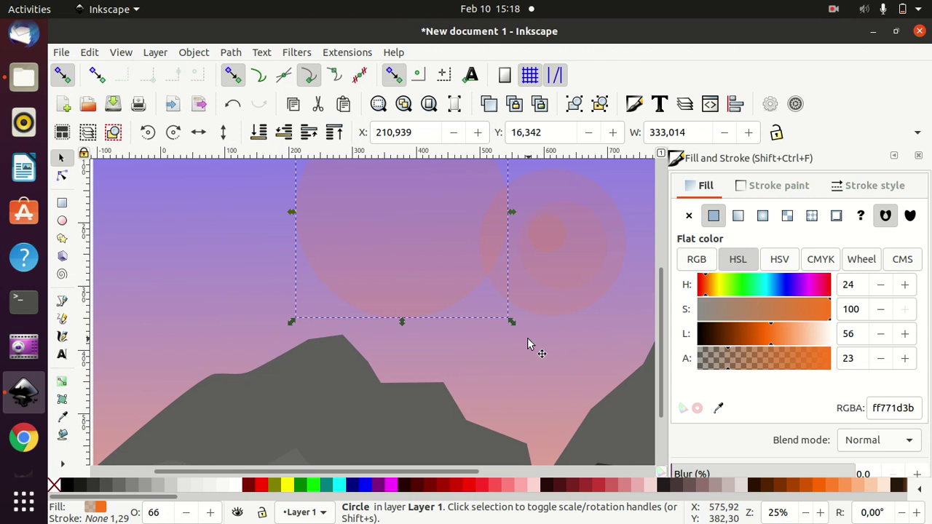
{"action": "scroll", "coordinate": [527, 342], "scroll_direction": "up", "scroll_amount": 5}
{"action": "scroll", "coordinate": [527, 342], "scroll_direction": "down", "scroll_amount": 2}
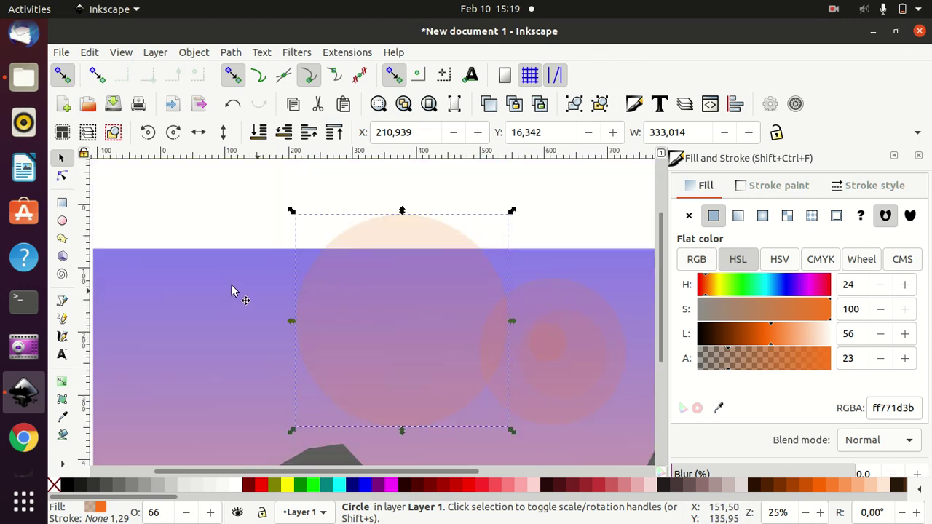
{"action": "left_click", "coordinate": [61, 385]}
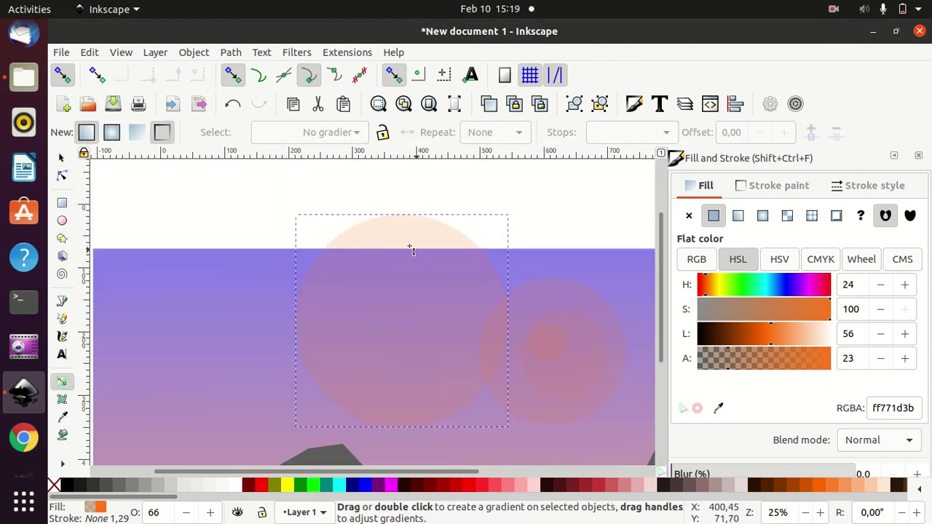
{"action": "left_click_drag", "start_coordinate": [730, 371], "coordinate": [838, 380]}
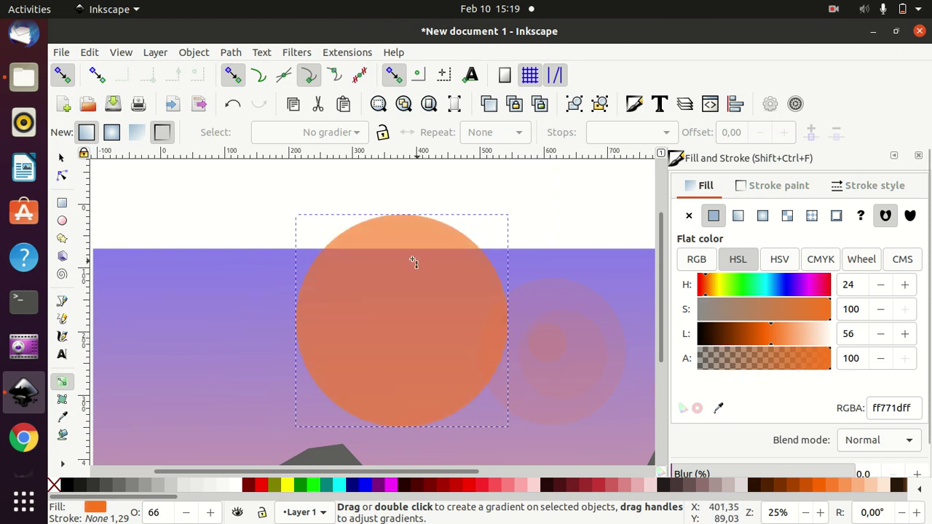
{"action": "left_click", "coordinate": [762, 216]}
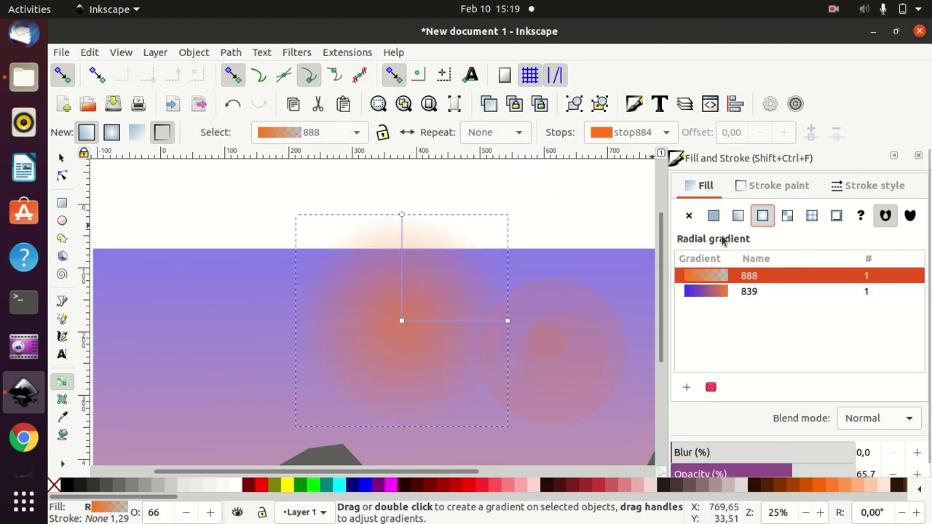
- Colour the gradient's outer stop navy and its centre stop lime green
{"action": "left_click", "coordinate": [402, 215]}
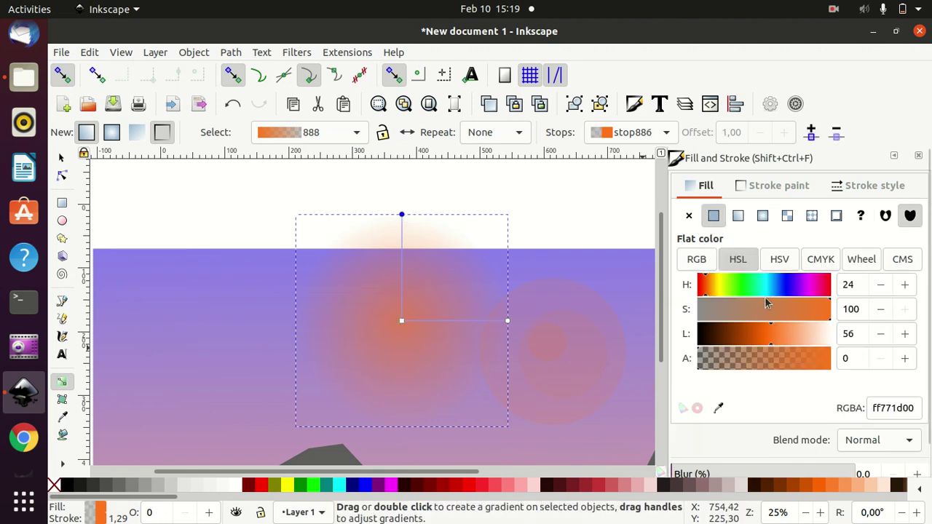
{"action": "left_click", "coordinate": [357, 488]}
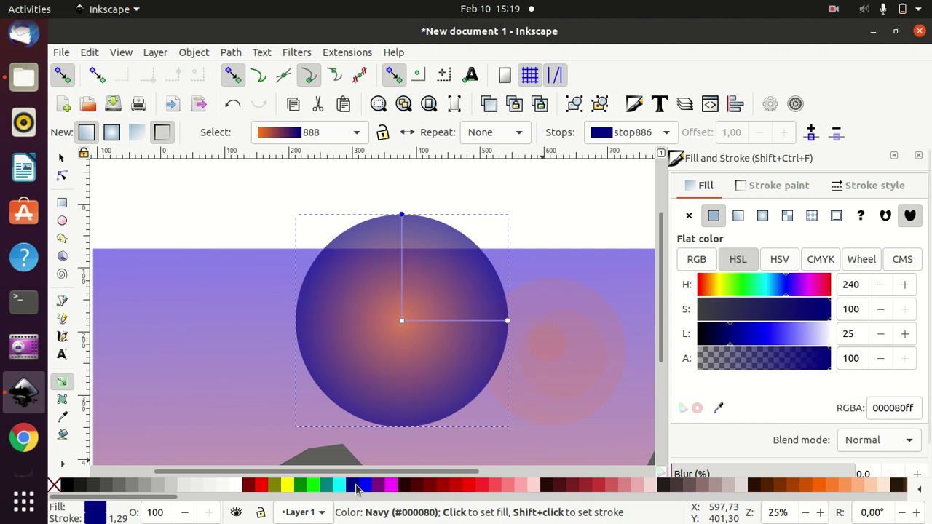
{"action": "left_click", "coordinate": [402, 320]}
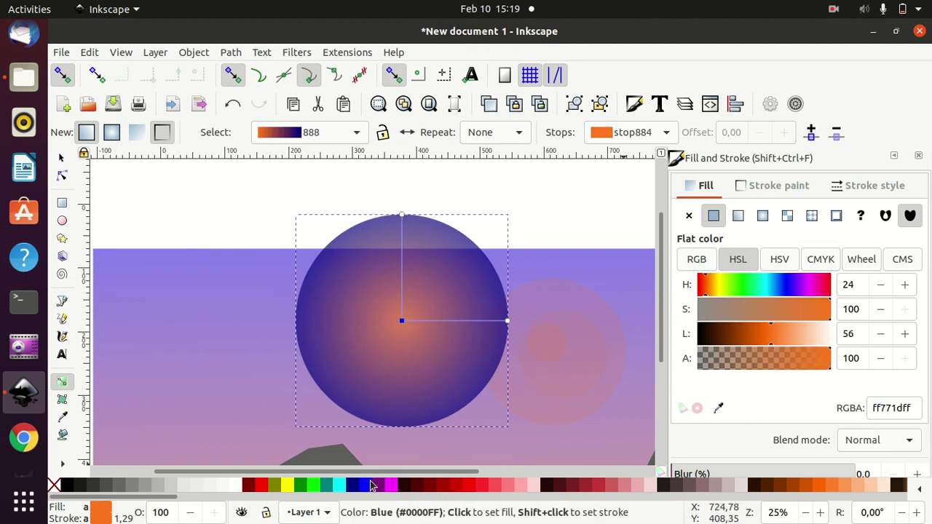
{"action": "left_click", "coordinate": [313, 485]}
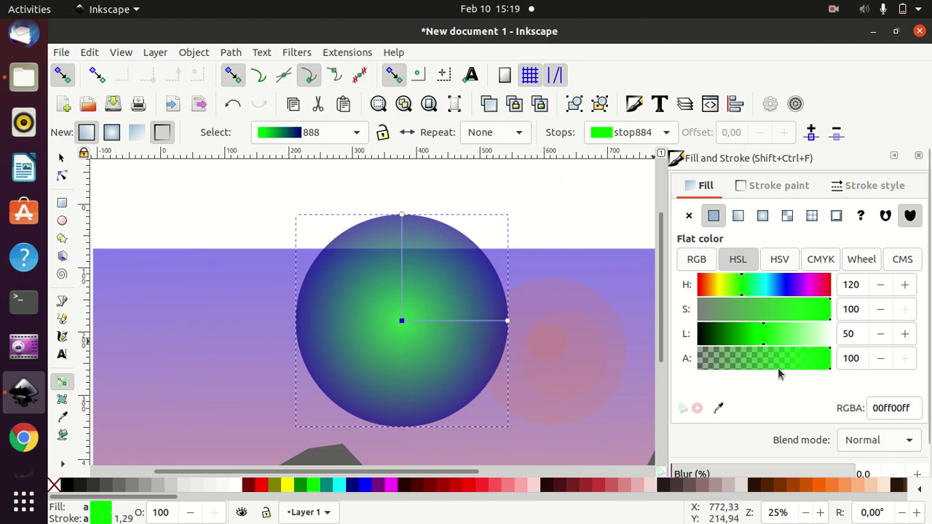
- Brighten the outer gradient stop to a translucent blue
{"action": "left_click", "coordinate": [404, 217]}
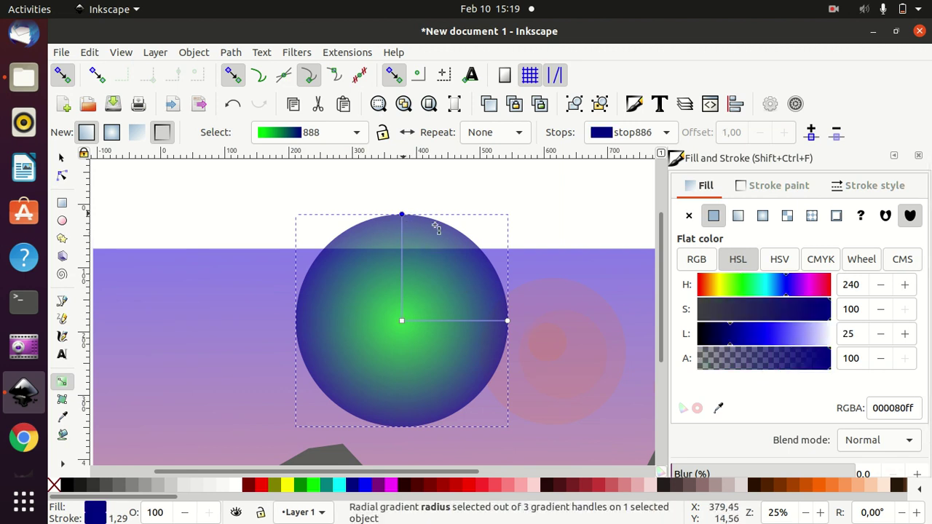
{"action": "mouse_move", "coordinate": [739, 341]}
{"action": "left_mouse_down"}
{"action": "mouse_move", "coordinate": [765, 346]}
{"action": "mouse_move", "coordinate": [750, 372]}
{"action": "mouse_move", "coordinate": [722, 370]}
{"action": "left_mouse_up"}
{"action": "left_click", "coordinate": [774, 374]}
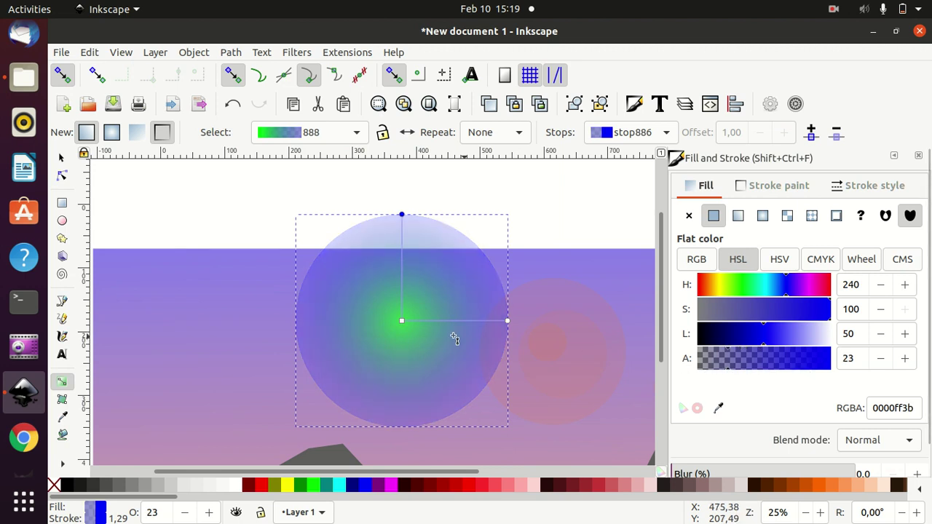
- Set the green centre stop to alpha 80 with lightness 53 for a vivid green
{"action": "left_click", "coordinate": [403, 323]}
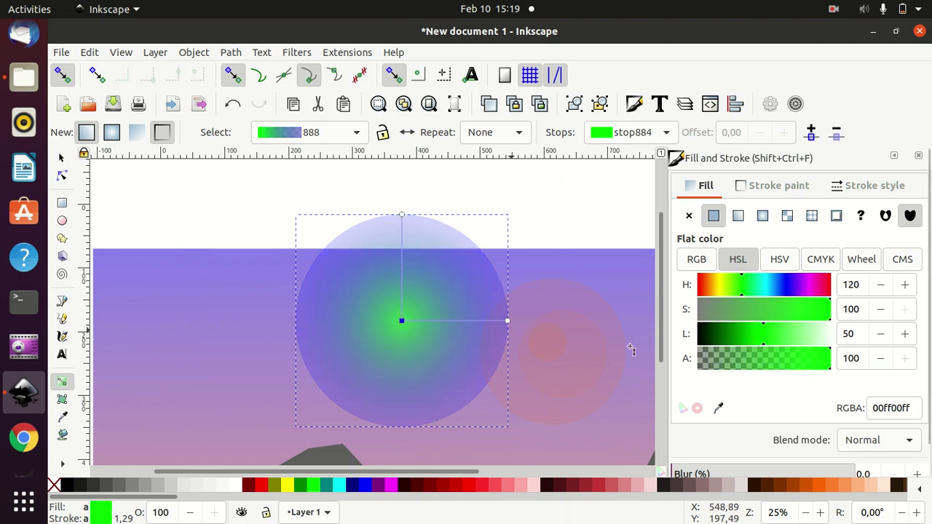
{"action": "left_click", "coordinate": [782, 373]}
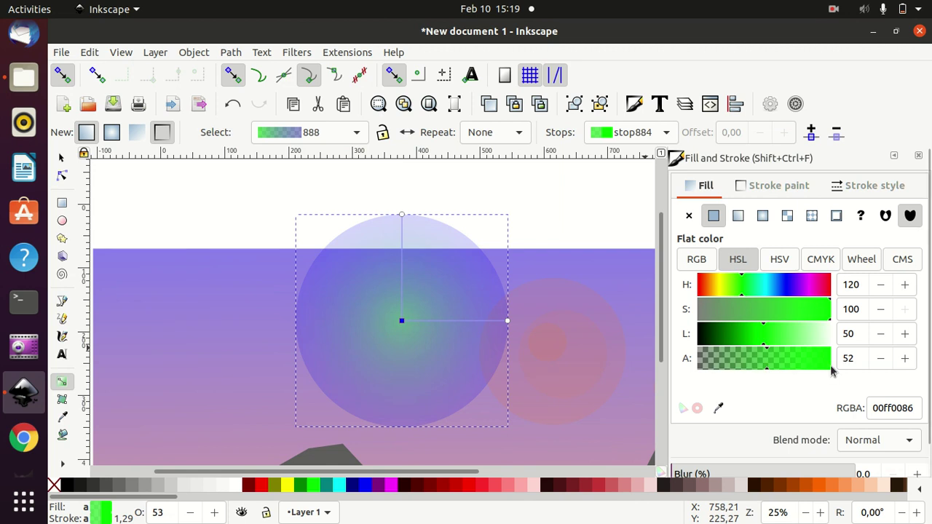
{"action": "double_click", "coordinate": [851, 359]}
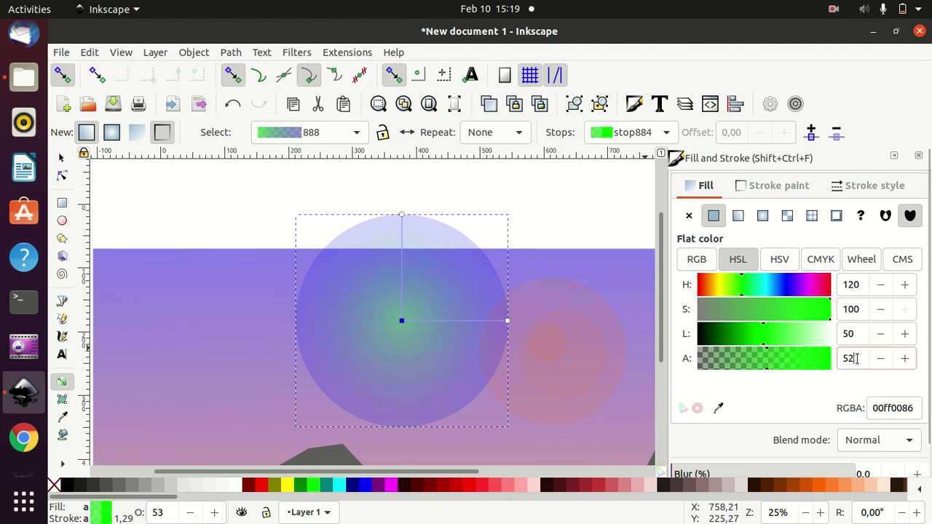
{"action": "type", "text": "60"}
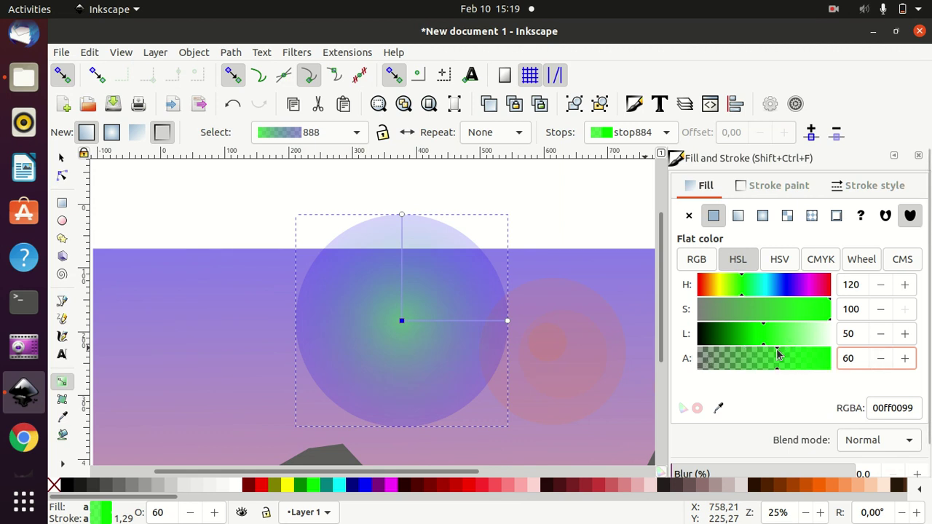
{"action": "left_click_drag", "start_coordinate": [787, 353], "coordinate": [802, 353]}
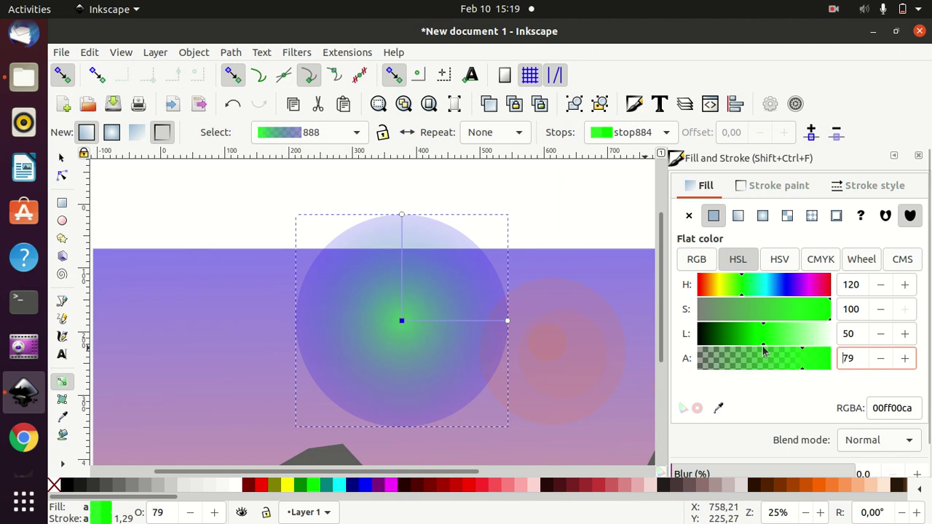
{"action": "left_click", "coordinate": [710, 337]}
{"action": "left_click_drag", "start_coordinate": [709, 338], "coordinate": [767, 346]}
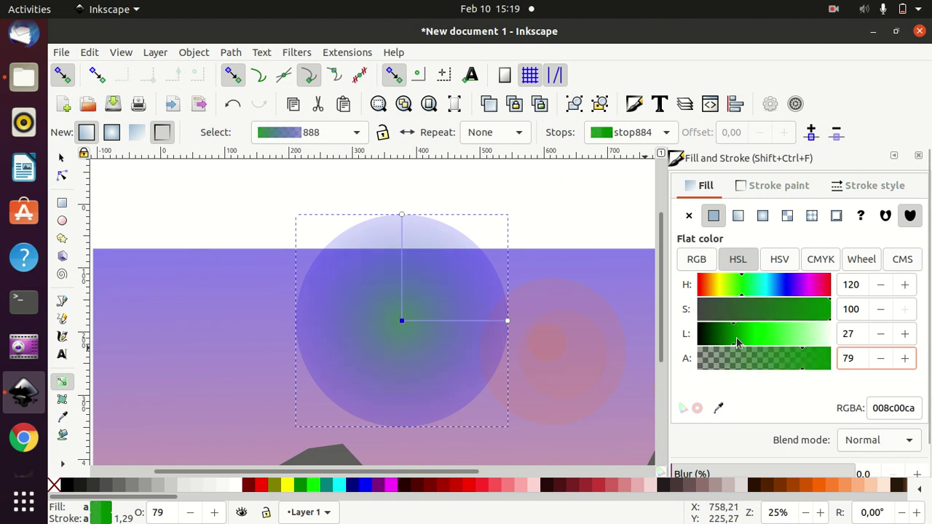
{"action": "left_click", "coordinate": [903, 359]}
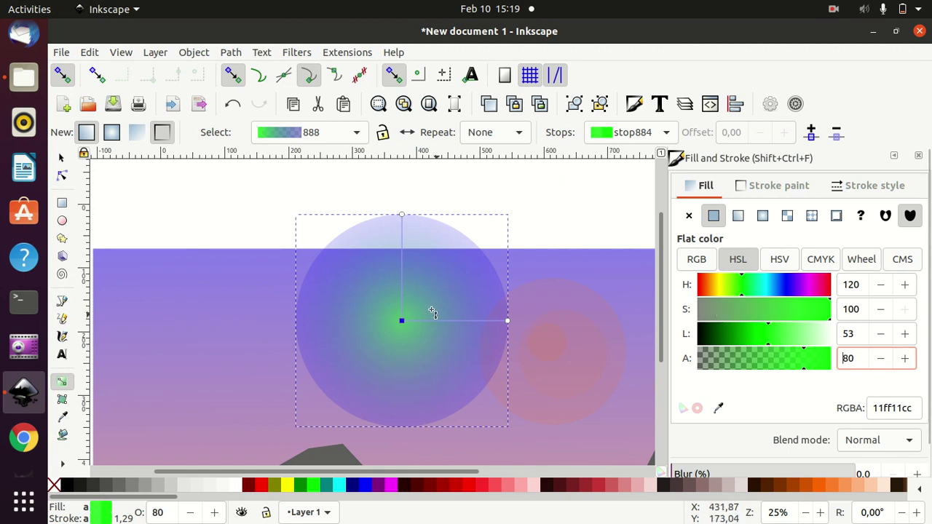
{"action": "double_click", "coordinate": [478, 320]}
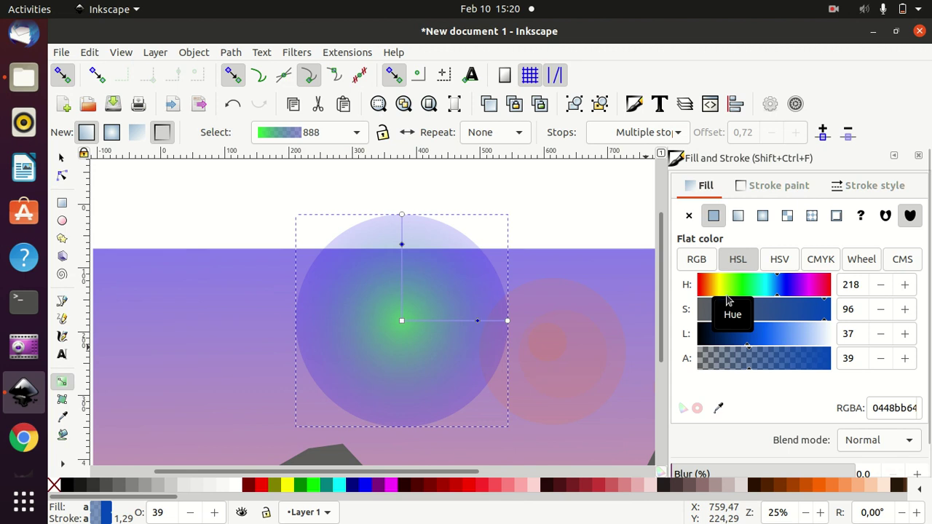
- Colour the new gradient stop red and add an olive stop, sliding it outward along the radius
{"action": "left_click", "coordinate": [828, 291]}
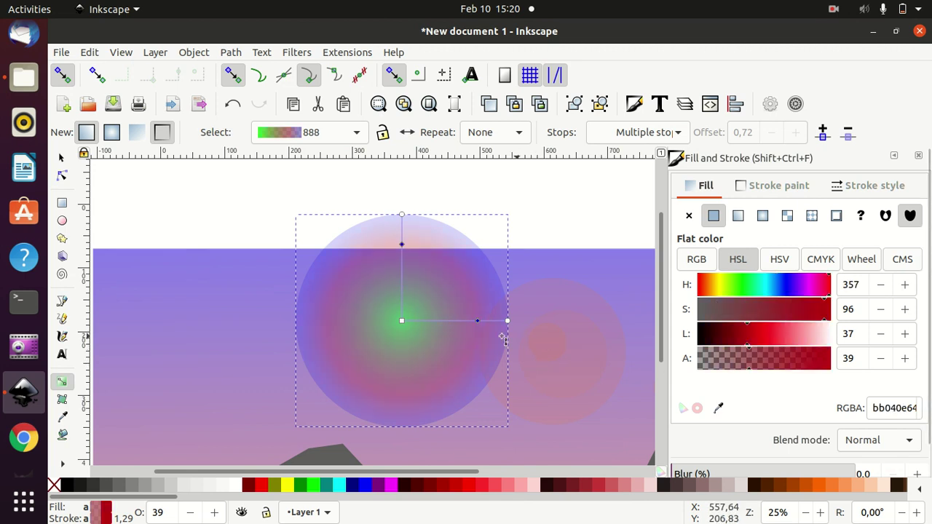
{"action": "double_click", "coordinate": [452, 321]}
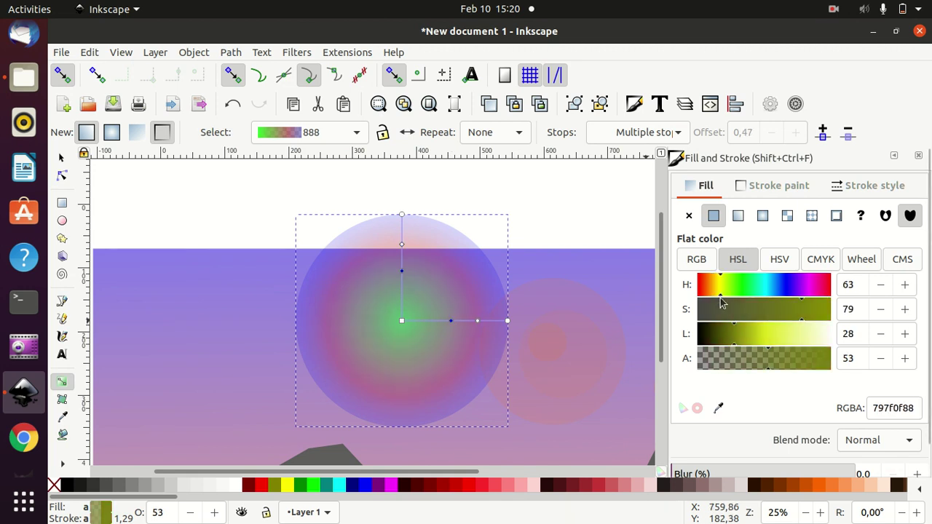
{"action": "left_click_drag", "start_coordinate": [478, 321], "coordinate": [485, 322]}
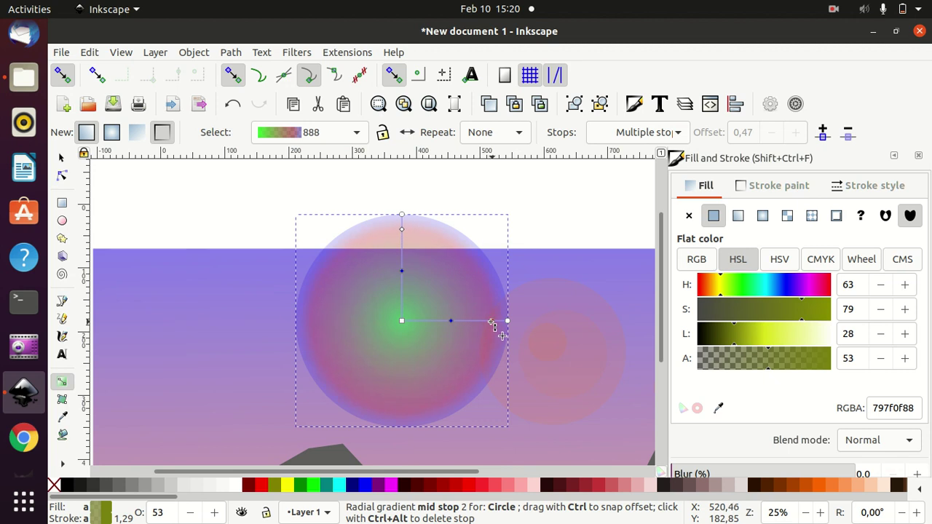
{"action": "left_click", "coordinate": [492, 323]}
{"action": "left_click_drag", "start_coordinate": [451, 324], "coordinate": [469, 323]}
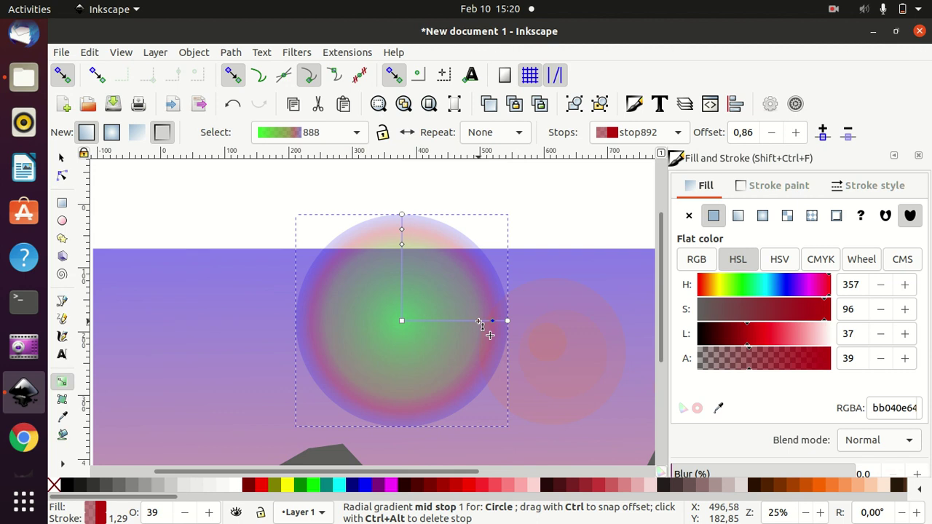
- Lower the alpha of the red and olive stops so both rings are faint
{"action": "left_click", "coordinate": [478, 321]}
{"action": "left_click", "coordinate": [492, 320]}
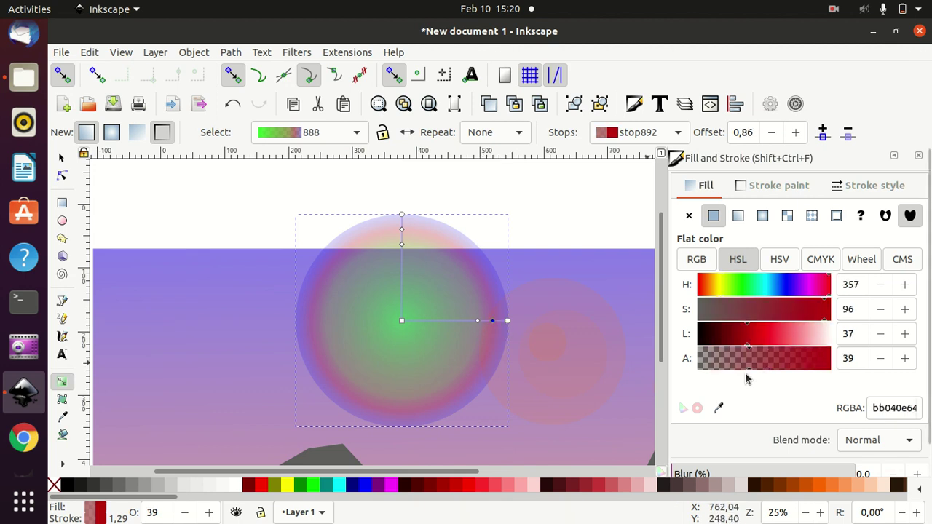
{"action": "left_click_drag", "start_coordinate": [740, 370], "coordinate": [733, 370]}
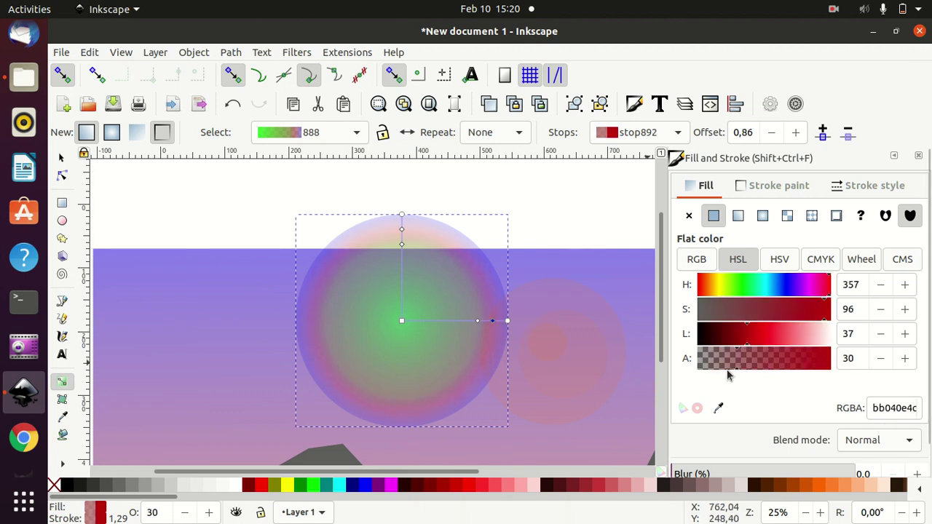
{"action": "left_click", "coordinate": [478, 321]}
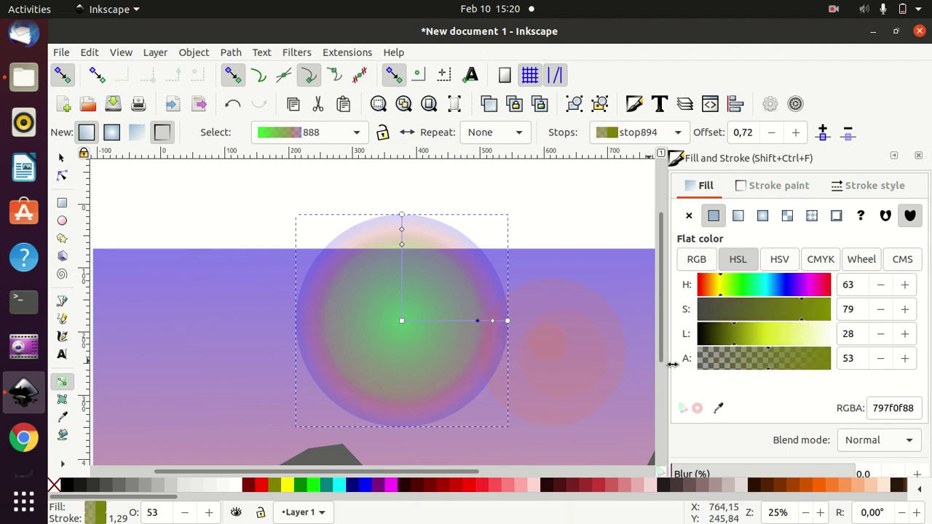
{"action": "left_click", "coordinate": [746, 373]}
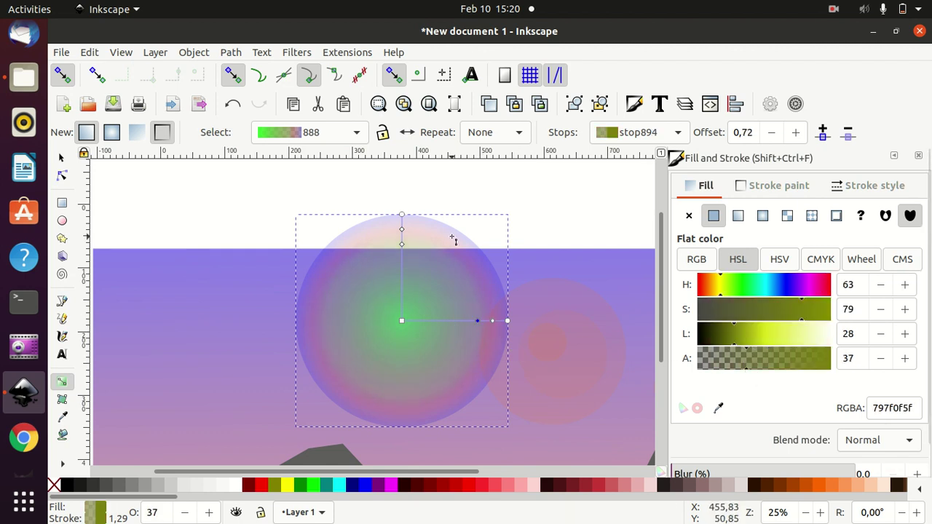
{"action": "left_click", "coordinate": [61, 157]}
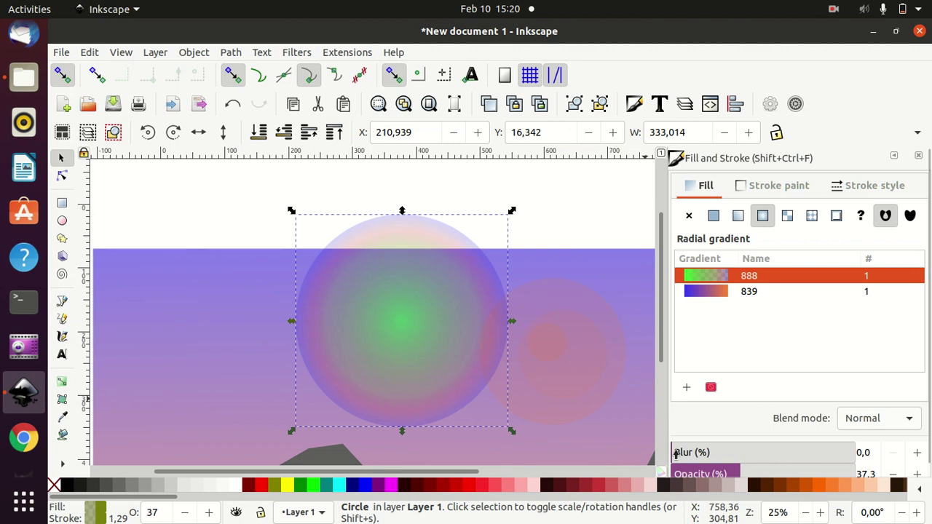
- Blur the multicolour gradient circle by 7 and fade its opacity to about 33%
{"action": "left_click_drag", "start_coordinate": [675, 453], "coordinate": [682, 453]}
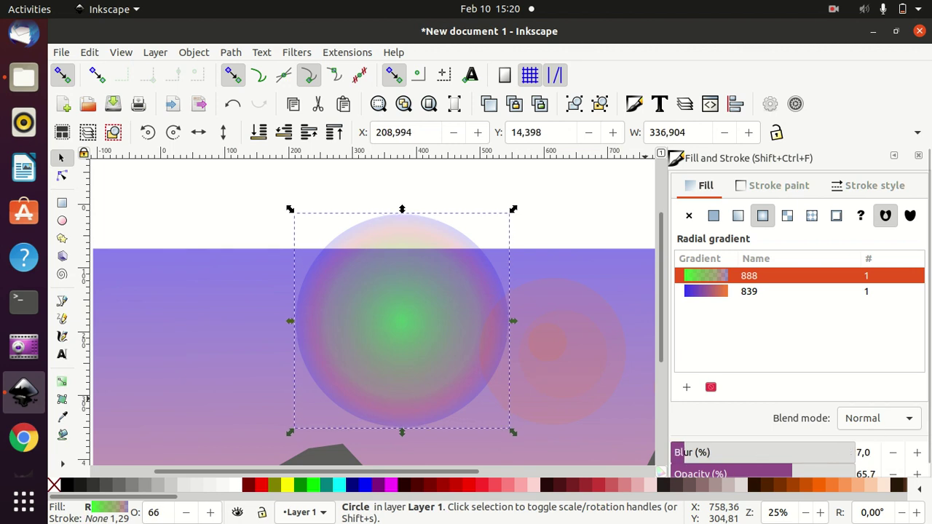
{"action": "scroll", "coordinate": [916, 347], "scroll_direction": "down", "scroll_amount": 1}
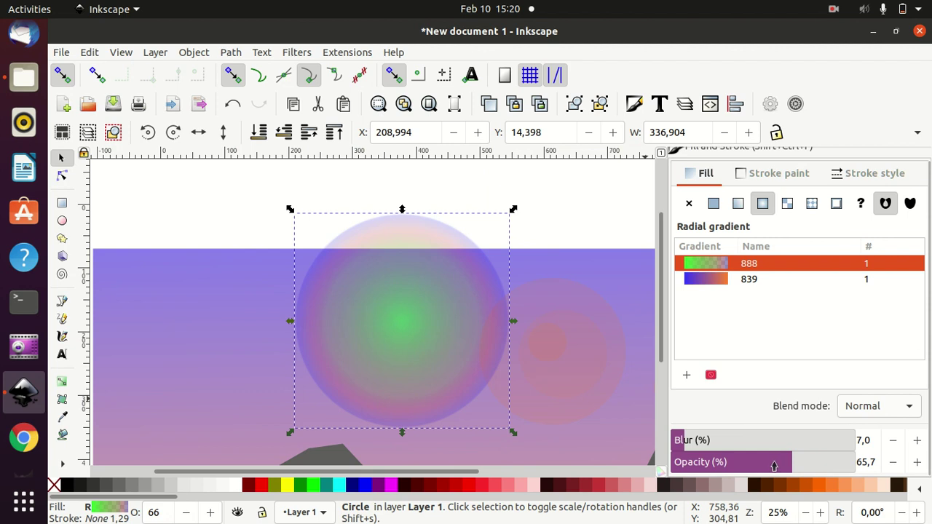
{"action": "left_click_drag", "start_coordinate": [776, 463], "coordinate": [730, 463]}
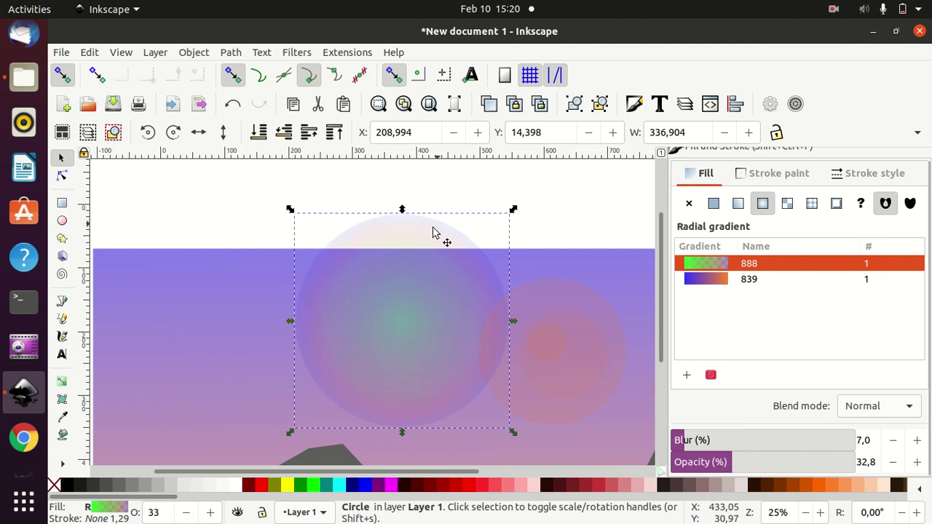
{"action": "left_click", "coordinate": [139, 210]}
{"action": "scroll", "coordinate": [247, 256], "scroll_direction": "down", "scroll_amount": 2, "text": "ctrl"}
- Scale the hazy gradient circle down to a small flare and move it inside the large orange circle
{"action": "scroll", "coordinate": [247, 257], "scroll_direction": "down", "scroll_amount": 1, "text": "ctrl"}
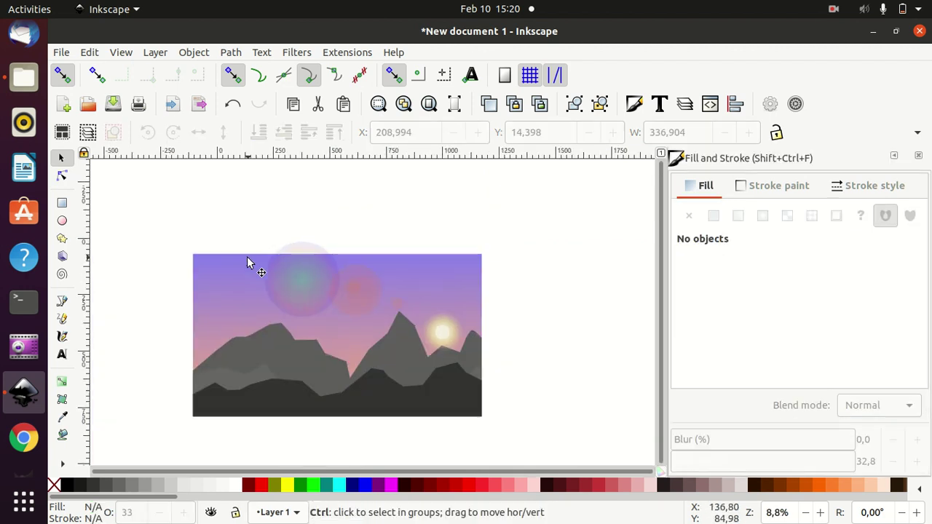
{"action": "left_click_drag", "start_coordinate": [294, 283], "coordinate": [308, 272]}
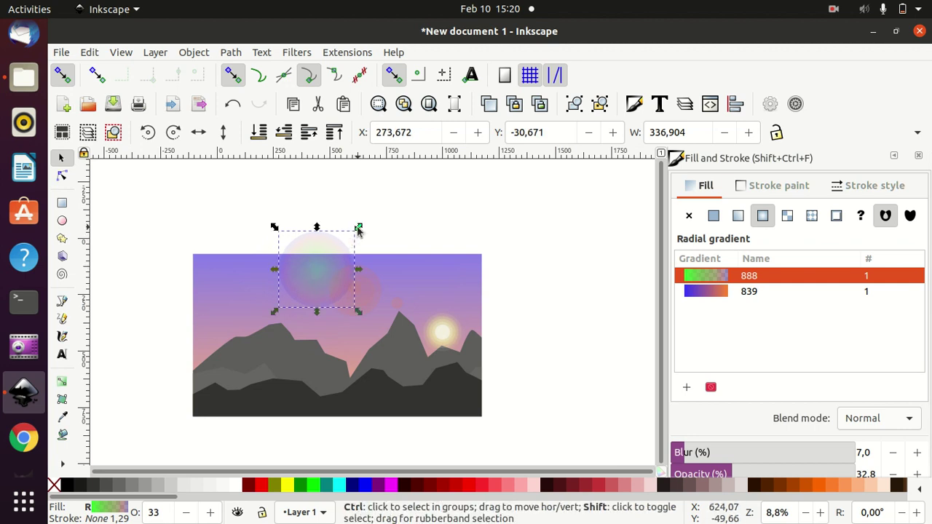
{"action": "left_click_drag", "start_coordinate": [357, 230], "coordinate": [333, 264]}
{"action": "scroll", "coordinate": [371, 300], "scroll_direction": "up", "scroll_amount": 4}
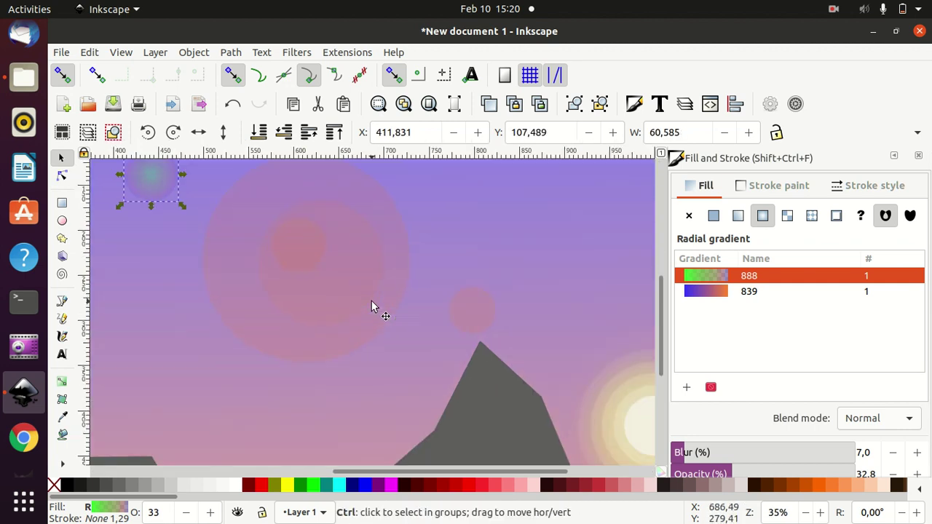
{"action": "left_click", "coordinate": [162, 195]}
{"action": "left_click_drag", "start_coordinate": [162, 195], "coordinate": [282, 245]}
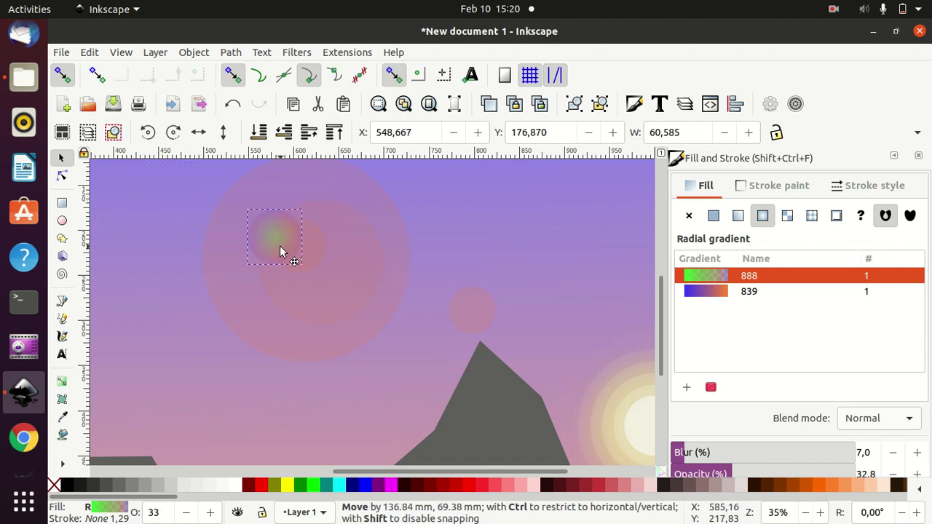
{"action": "mouse_move", "coordinate": [306, 206]}
{"action": "left_mouse_down"}
{"action": "mouse_move", "coordinate": [295, 224]}
{"action": "mouse_move", "coordinate": [271, 225]}
{"action": "mouse_move", "coordinate": [296, 204]}
{"action": "left_mouse_up"}
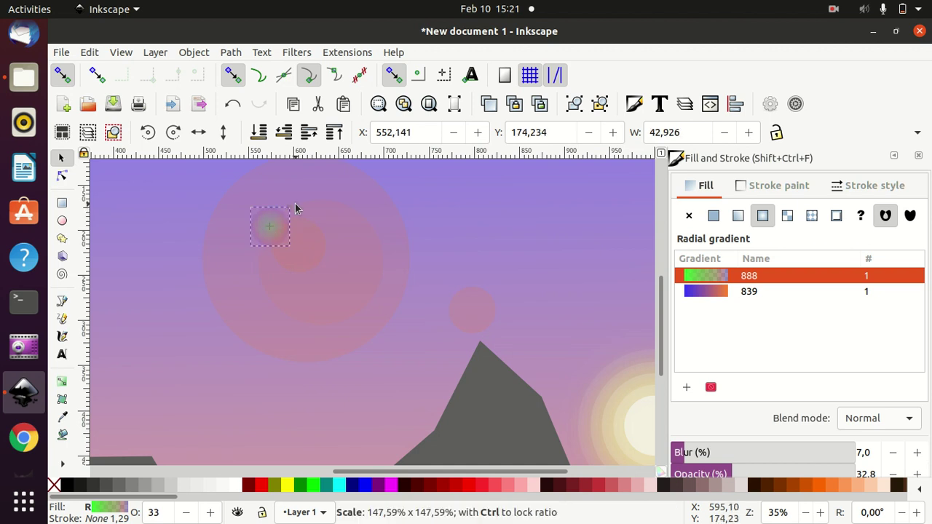
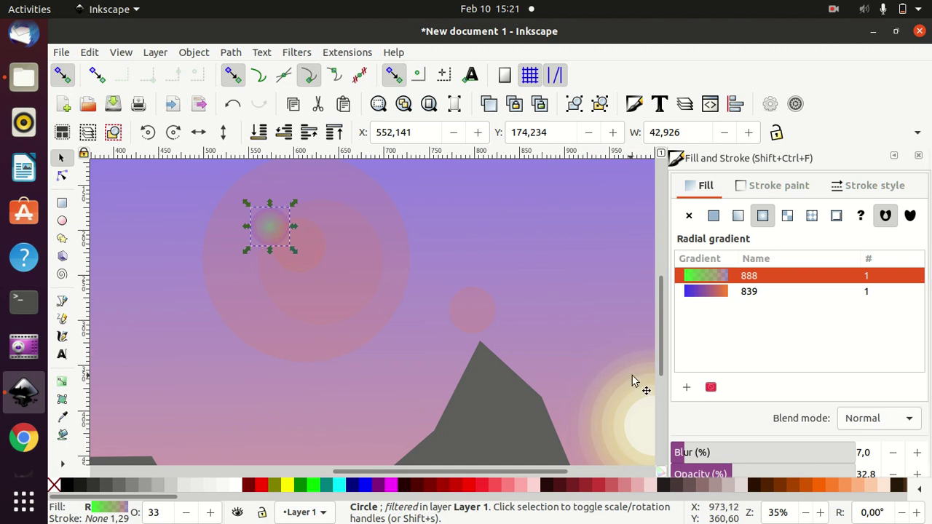
- Enlarge the small green circle twice and shift it up and to the left
{"action": "key", "text": "ctrl"}
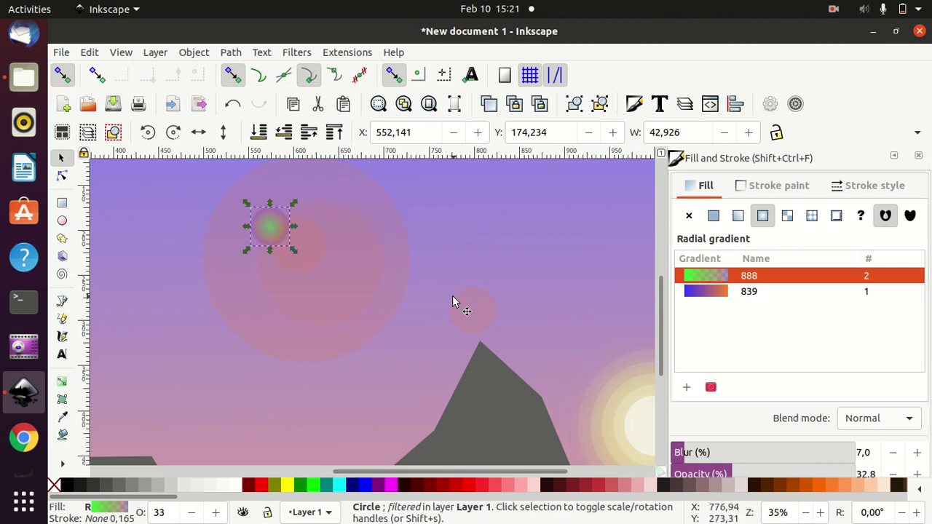
{"action": "scroll", "coordinate": [458, 302], "scroll_direction": "up", "scroll_amount": 4}
{"action": "mouse_move", "coordinate": [282, 335]}
{"action": "left_mouse_down"}
{"action": "mouse_move", "coordinate": [204, 304]}
{"action": "mouse_move", "coordinate": [319, 189]}
{"action": "left_mouse_up"}
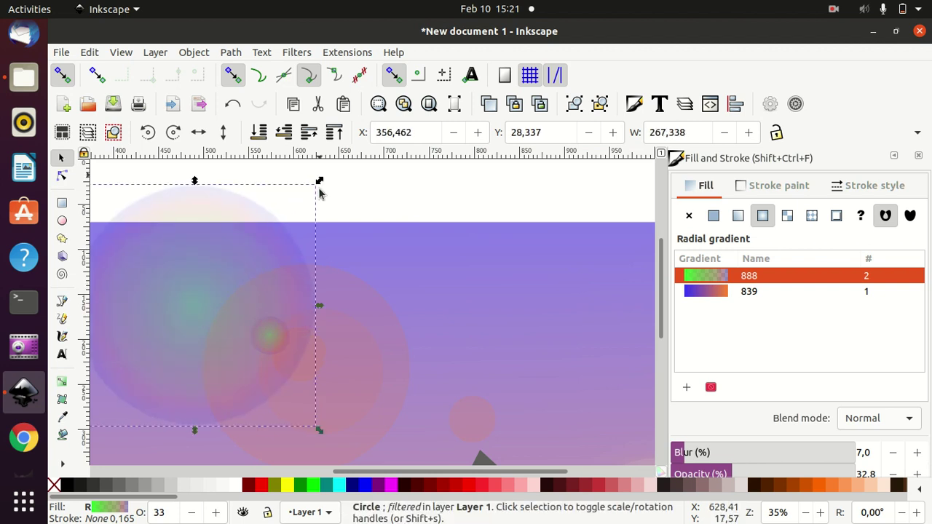
{"action": "scroll", "coordinate": [473, 429], "scroll_direction": "down", "scroll_amount": 2}
{"action": "left_click_drag", "start_coordinate": [455, 472], "coordinate": [307, 472]}
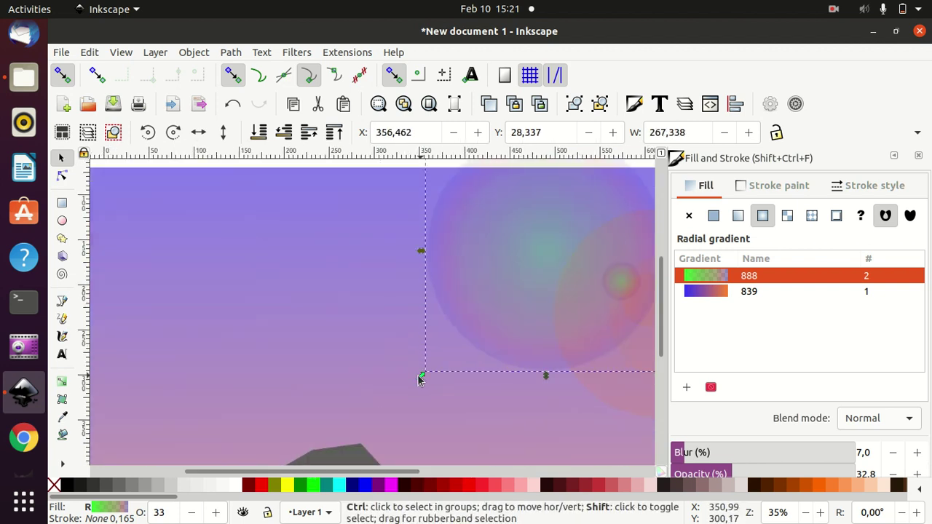
{"action": "left_click_drag", "start_coordinate": [420, 378], "coordinate": [368, 400]}
{"action": "mouse_move", "coordinate": [509, 292]}
{"action": "left_mouse_down"}
{"action": "mouse_move", "coordinate": [439, 269]}
{"action": "mouse_move", "coordinate": [449, 252]}
{"action": "left_mouse_up"}
{"action": "left_click_drag", "start_coordinate": [330, 376], "coordinate": [240, 412]}
{"action": "mouse_move", "coordinate": [404, 331]}
{"action": "left_mouse_down"}
{"action": "mouse_move", "coordinate": [401, 303]}
{"action": "mouse_move", "coordinate": [381, 308]}
{"action": "left_mouse_up"}
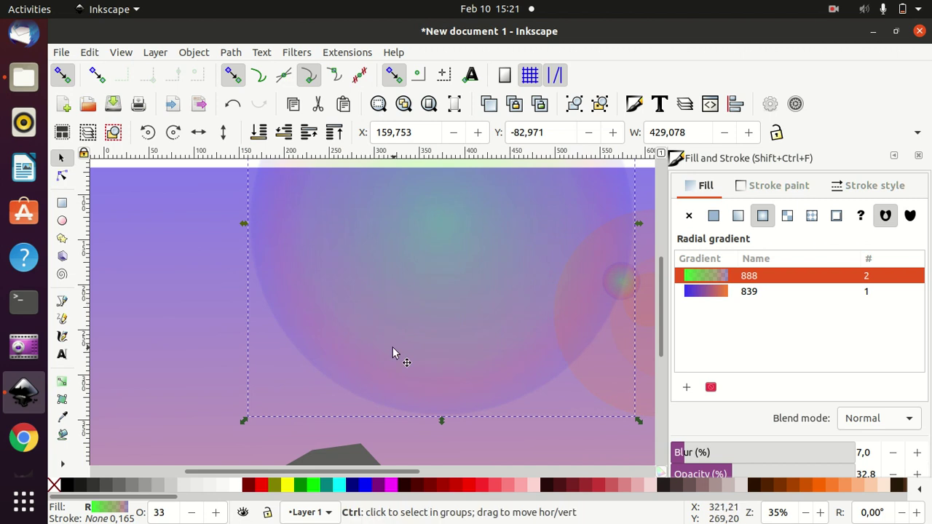
- Scale the green circle up further and push it past the picture's top-left corner
{"action": "scroll", "coordinate": [226, 329], "scroll_direction": "down", "scroll_amount": 2}
{"action": "scroll", "coordinate": [229, 328], "scroll_direction": "up", "scroll_amount": 3, "text": "ctrl"}
{"action": "scroll", "coordinate": [229, 329], "scroll_direction": "down", "scroll_amount": 4, "text": "ctrl"}
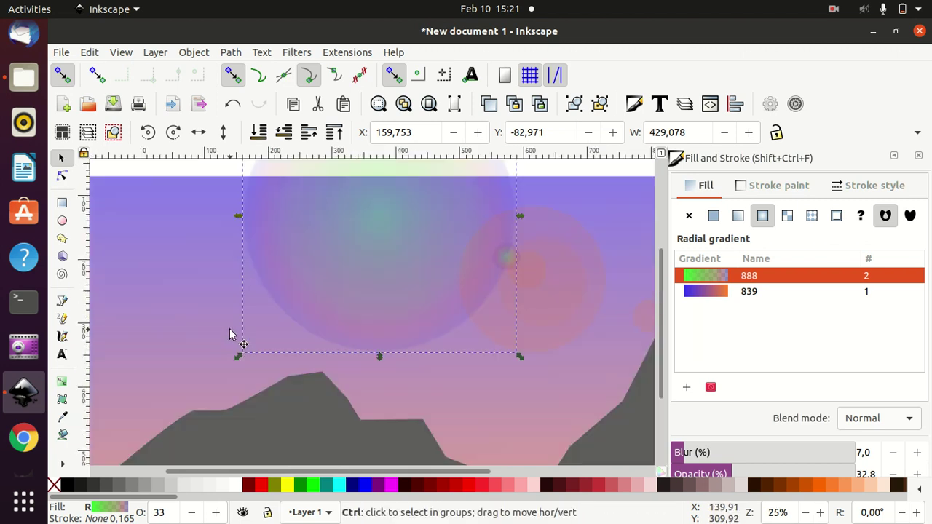
{"action": "scroll", "coordinate": [229, 329], "scroll_direction": "down", "scroll_amount": 3, "text": "ctrl"}
{"action": "left_click_drag", "start_coordinate": [228, 340], "coordinate": [101, 358]}
{"action": "left_click_drag", "start_coordinate": [256, 284], "coordinate": [247, 270]}
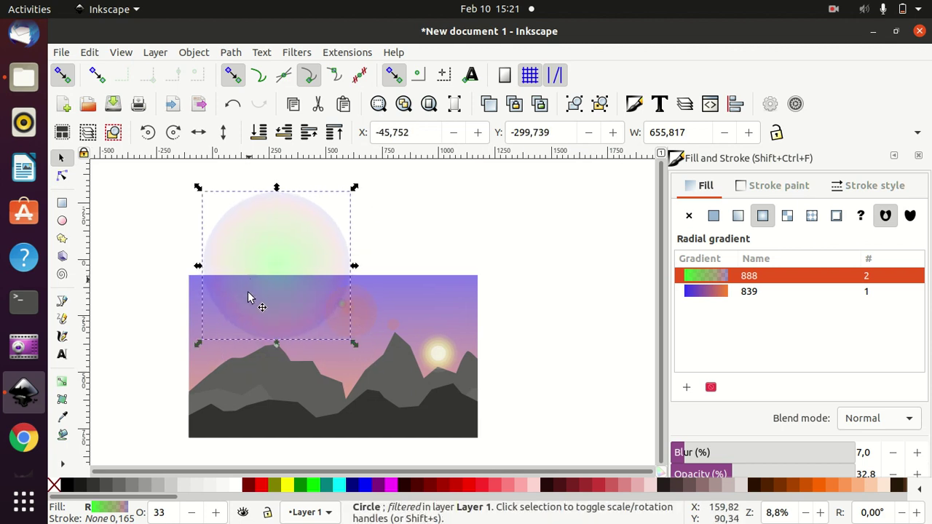
{"action": "left_click_drag", "start_coordinate": [198, 343], "coordinate": [100, 378]}
{"action": "left_click_drag", "start_coordinate": [282, 278], "coordinate": [207, 245]}
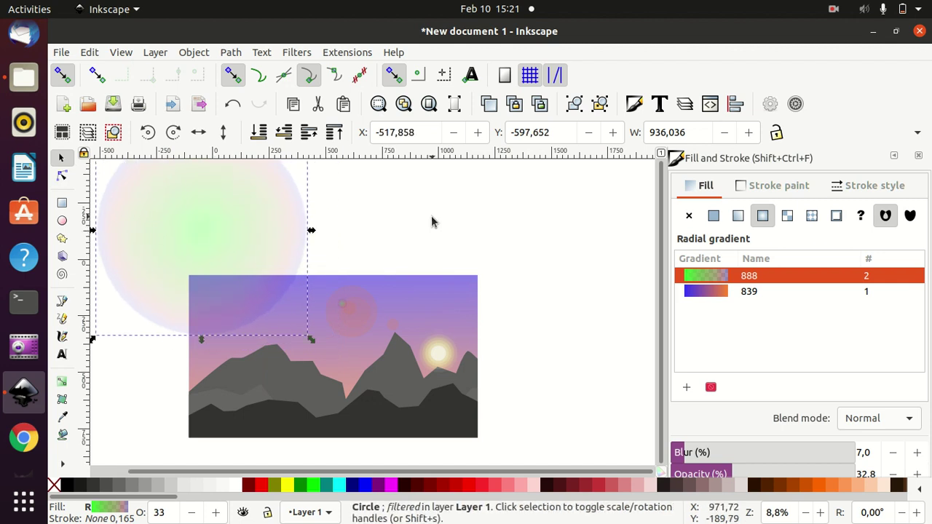
{"action": "left_click", "coordinate": [587, 307]}
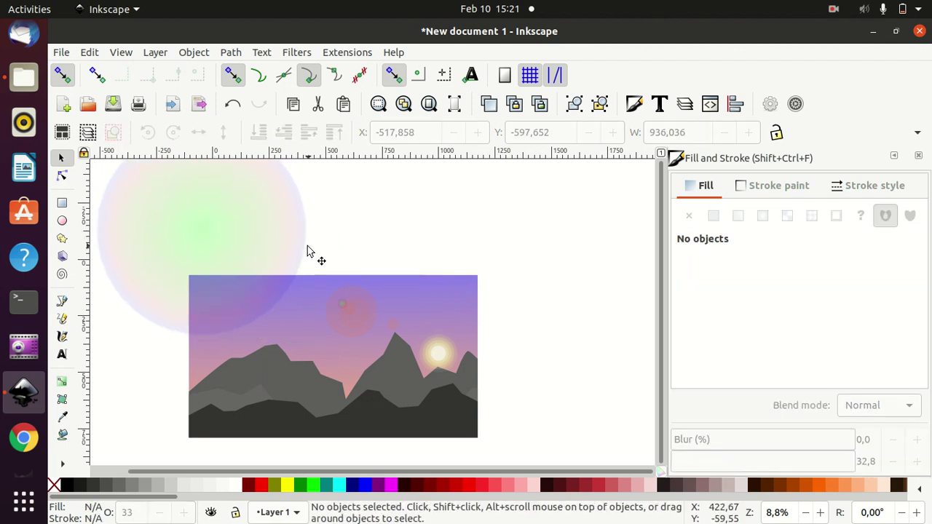
- Move the four pink circles left and up, and nudge the small orange circle up
{"action": "mouse_move", "coordinate": [322, 297]}
{"action": "left_mouse_down"}
{"action": "mouse_move", "coordinate": [366, 345]}
{"action": "mouse_move", "coordinate": [257, 241]}
{"action": "mouse_move", "coordinate": [386, 343]}
{"action": "left_mouse_up"}
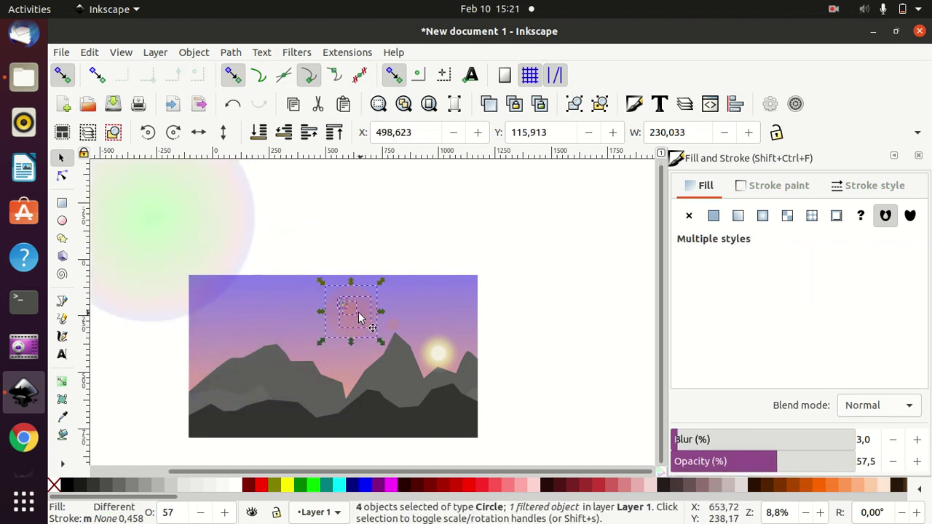
{"action": "mouse_move", "coordinate": [355, 316]}
{"action": "left_mouse_down"}
{"action": "mouse_move", "coordinate": [314, 311]}
{"action": "mouse_move", "coordinate": [311, 297]}
{"action": "left_mouse_up"}
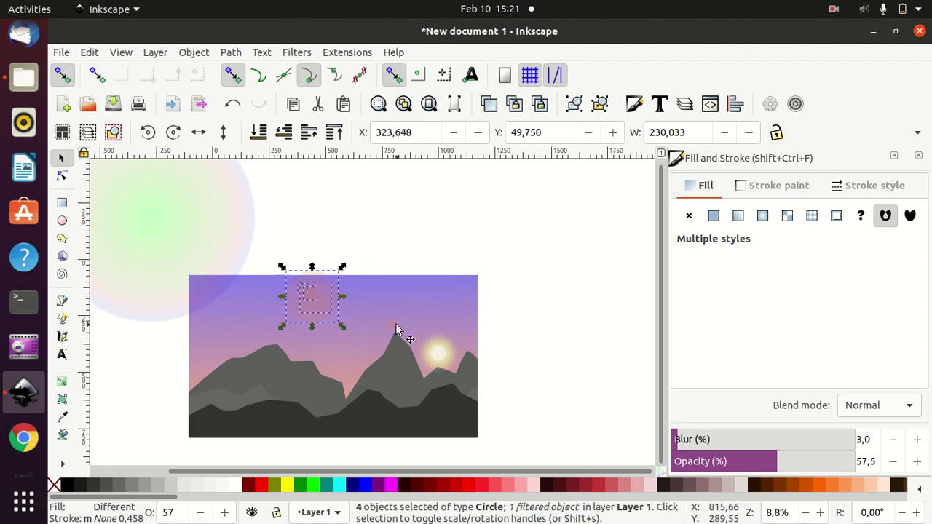
{"action": "left_click", "coordinate": [392, 245]}
{"action": "left_click_drag", "start_coordinate": [353, 257], "coordinate": [418, 364]}
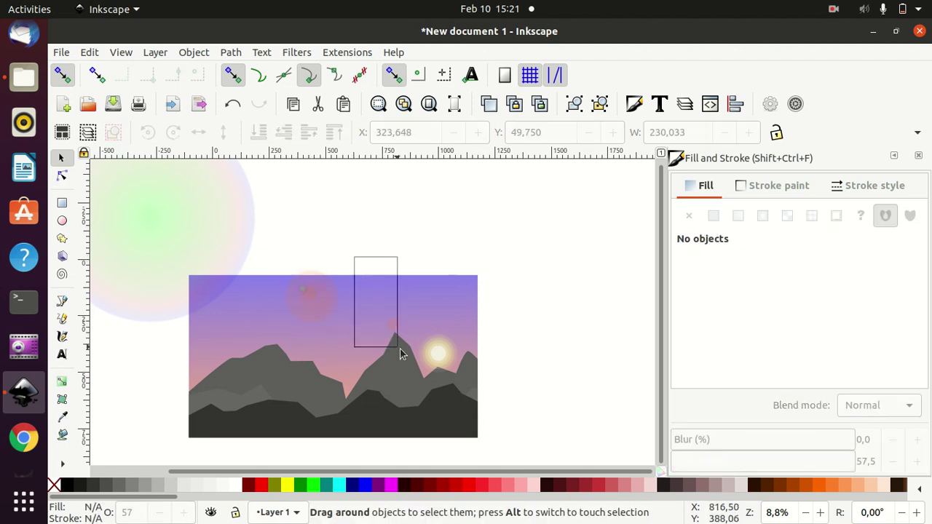
{"action": "left_click_drag", "start_coordinate": [386, 327], "coordinate": [389, 322]}
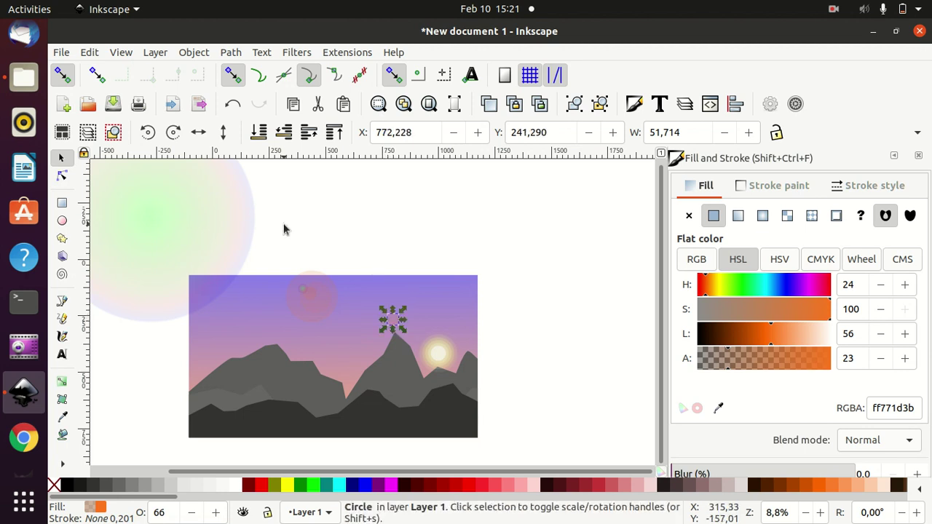
{"action": "left_click", "coordinate": [269, 245]}
- Shift the pink circles slightly down-left and move the green glow down-right
{"action": "left_click_drag", "start_coordinate": [268, 245], "coordinate": [349, 342]}
{"action": "left_click_drag", "start_coordinate": [312, 297], "coordinate": [308, 311]}
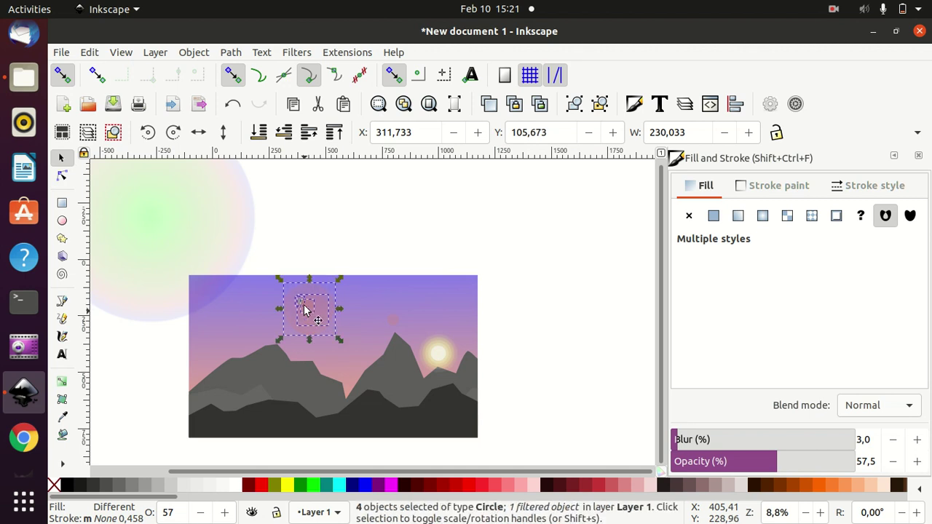
{"action": "left_click", "coordinate": [289, 223]}
{"action": "left_click", "coordinate": [174, 218]}
{"action": "mouse_move", "coordinate": [167, 218]}
{"action": "left_mouse_down"}
{"action": "mouse_move", "coordinate": [222, 260]}
{"action": "mouse_move", "coordinate": [229, 254]}
{"action": "left_mouse_up"}
{"action": "key", "text": "Escape"}
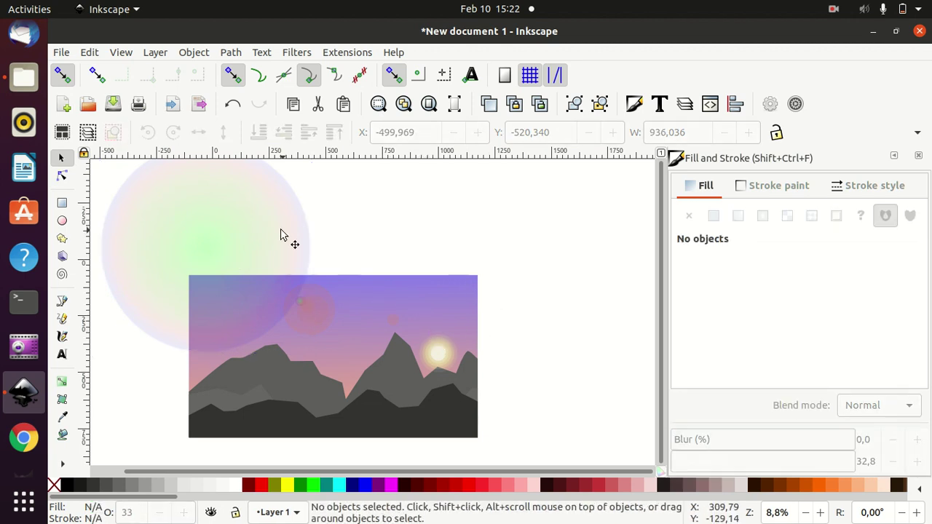
- Trim the green glow to a duplicate of the sky rectangle using Path > Intersection
{"action": "left_click", "coordinate": [285, 235]}
{"action": "left_click", "coordinate": [437, 299]}
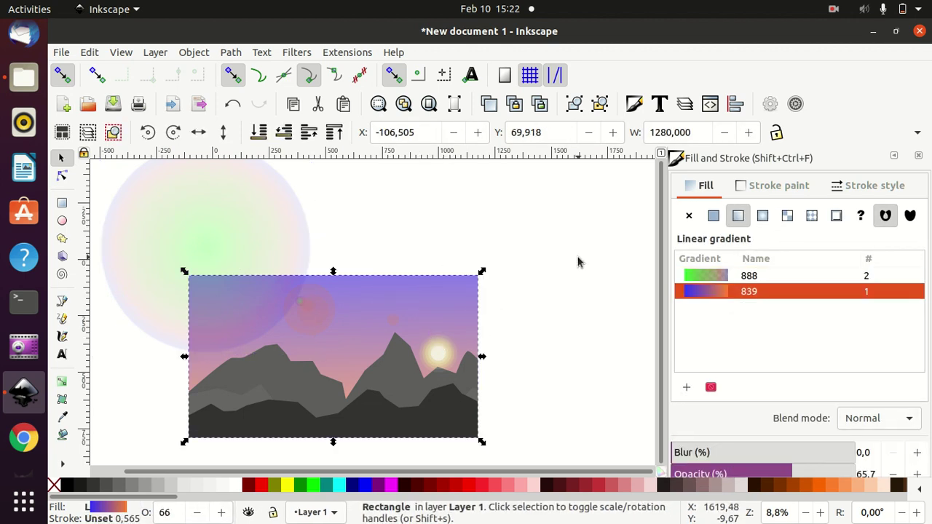
{"action": "key", "text": "Home"}
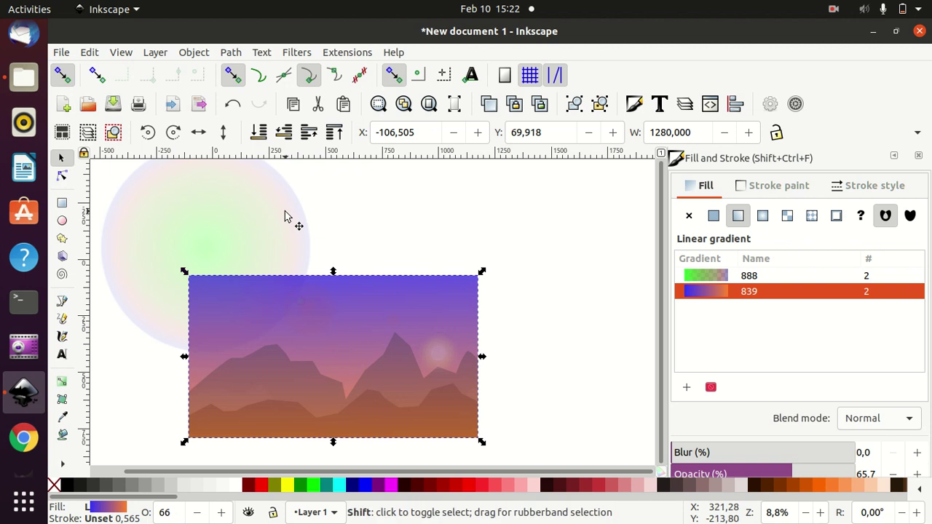
{"action": "left_click", "coordinate": [285, 216], "text": "shift"}
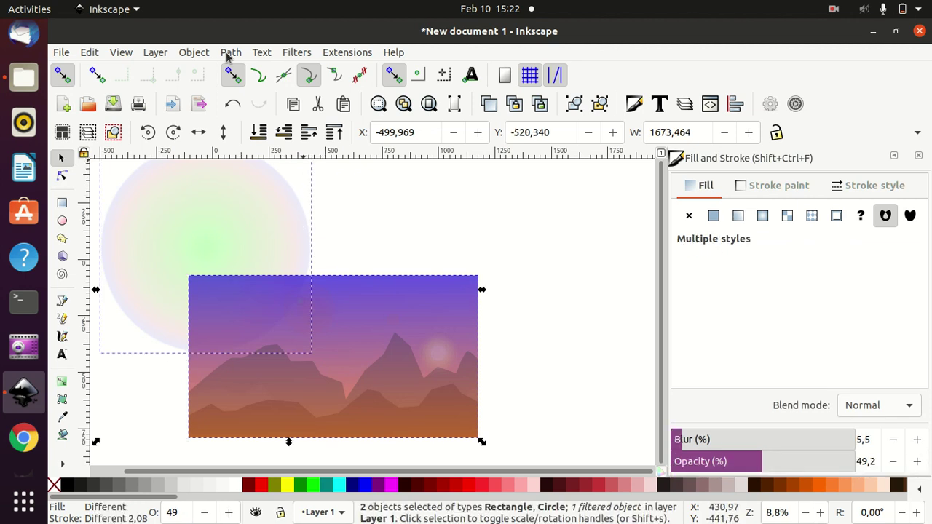
{"action": "left_click", "coordinate": [230, 52]}
{"action": "left_click", "coordinate": [276, 155]}
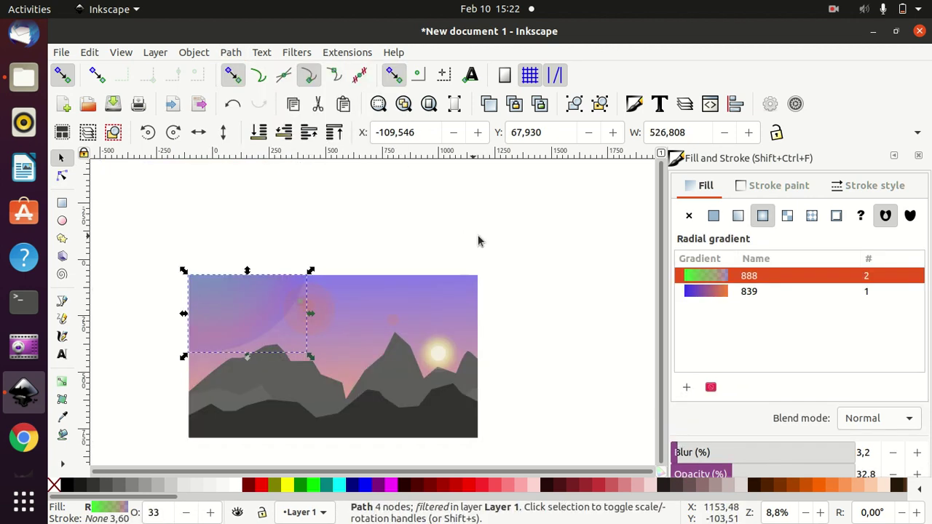
{"action": "left_click", "coordinate": [514, 240]}
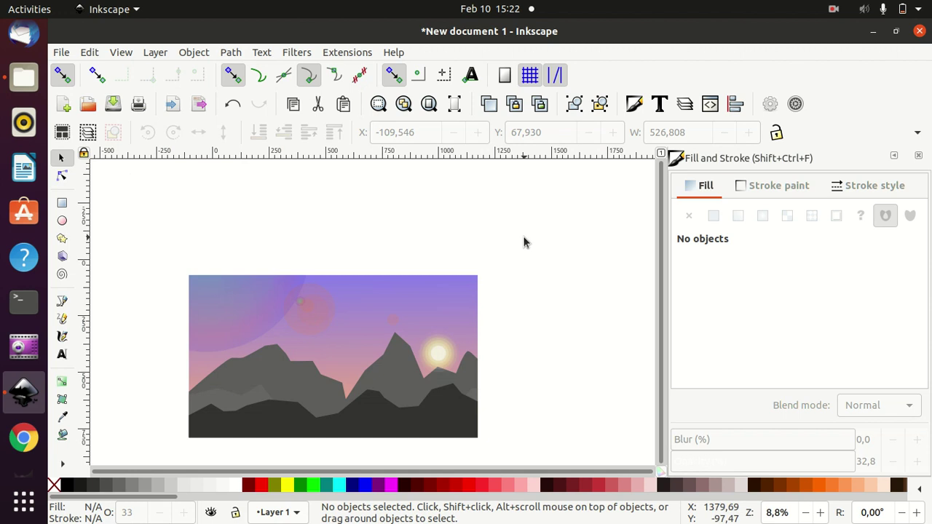
- Lower the trimmed green glow's opacity to about 16%
{"action": "left_click", "coordinate": [260, 298]}
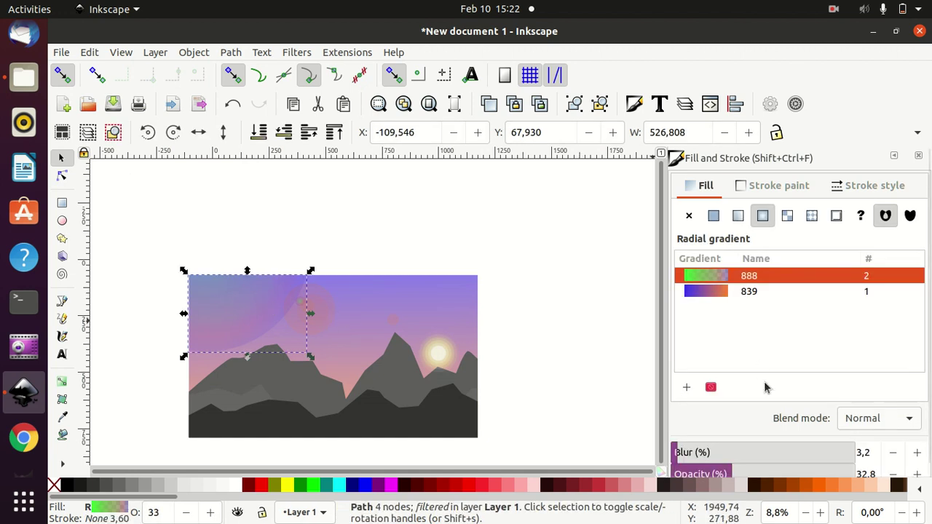
{"action": "scroll", "coordinate": [727, 437], "scroll_direction": "down", "scroll_amount": 1}
{"action": "left_click_drag", "start_coordinate": [723, 461], "coordinate": [701, 466]}
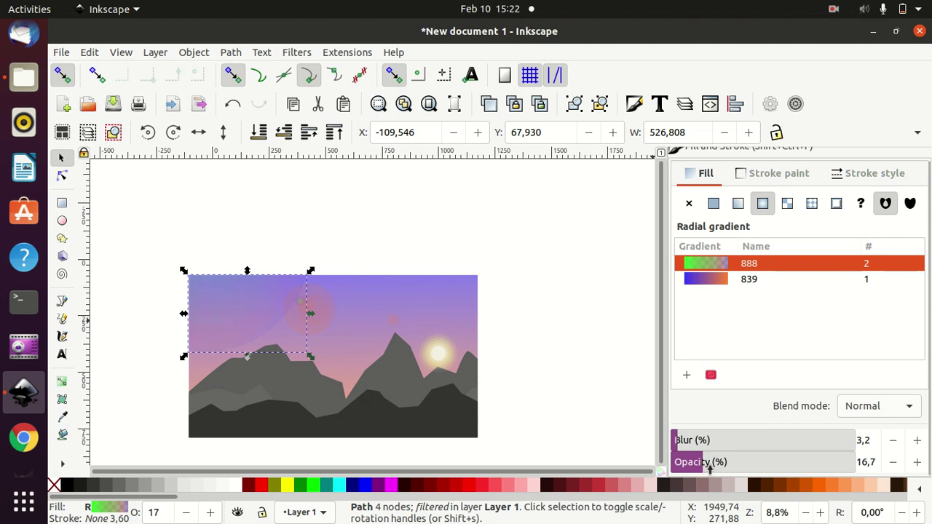
{"action": "left_click_drag", "start_coordinate": [700, 464], "coordinate": [696, 463]}
{"action": "left_click", "coordinate": [550, 295]}
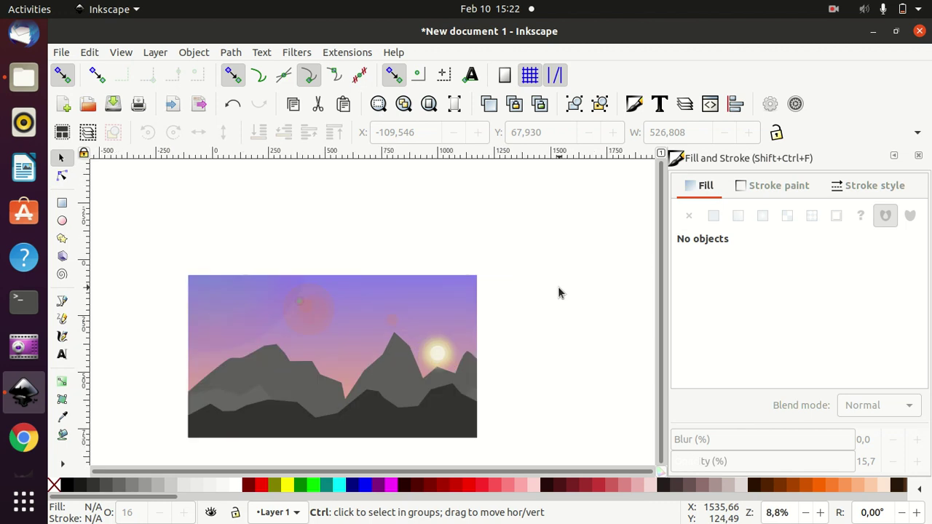
{"action": "scroll", "coordinate": [557, 292], "scroll_direction": "up", "scroll_amount": 1}
{"action": "scroll", "coordinate": [557, 293], "scroll_direction": "up", "scroll_amount": 1}
- Darken the fill of the middle grey mountain range
{"action": "left_click_drag", "start_coordinate": [501, 470], "coordinate": [389, 455]}
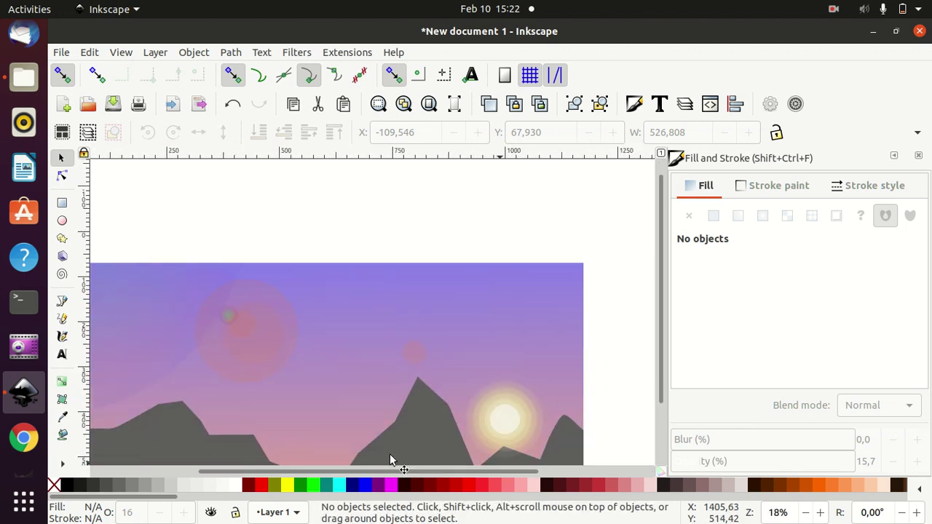
{"action": "scroll", "coordinate": [559, 289], "scroll_direction": "down", "scroll_amount": 3}
{"action": "scroll", "coordinate": [557, 288], "scroll_direction": "down", "scroll_amount": 1}
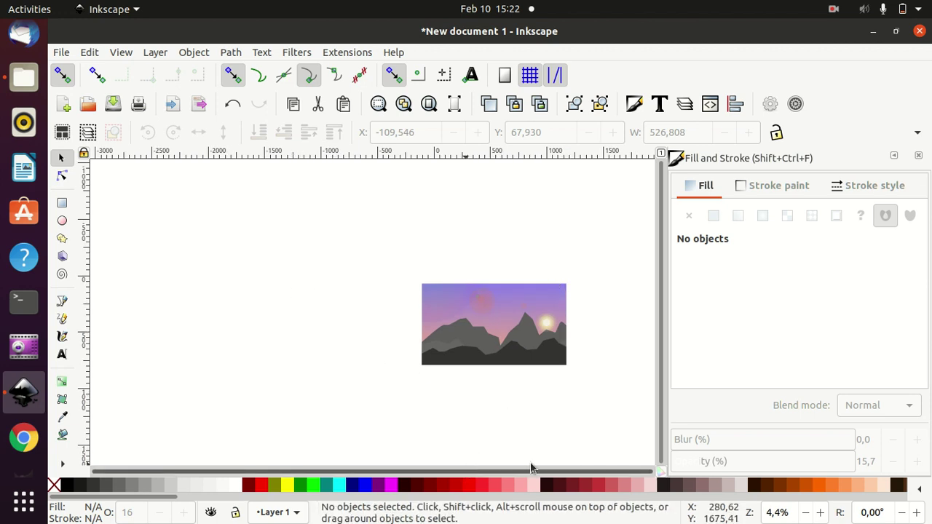
{"action": "left_click", "coordinate": [468, 336]}
{"action": "scroll", "coordinate": [472, 388], "scroll_direction": "up", "scroll_amount": 3}
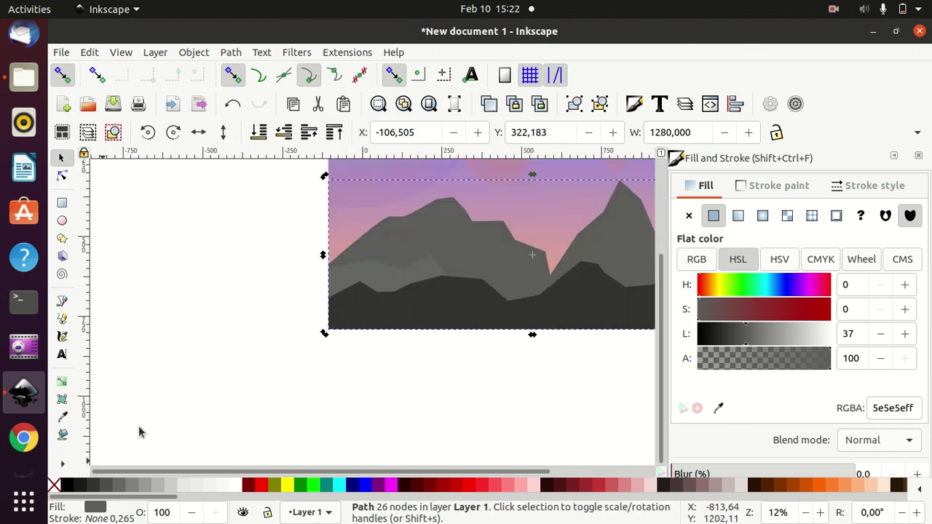
{"action": "left_click", "coordinate": [739, 337]}
{"action": "left_click", "coordinate": [482, 402]}
- Select the dark grey front mountain path (fill 4f4f4f)
{"action": "scroll", "coordinate": [482, 402], "scroll_direction": "down", "scroll_amount": 2}
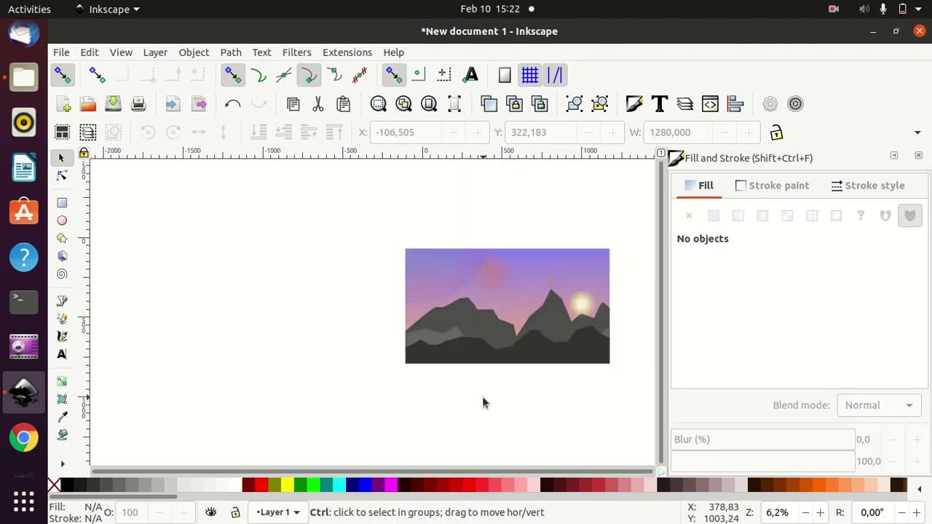
{"action": "scroll", "coordinate": [482, 399], "scroll_direction": "down", "scroll_amount": 1}
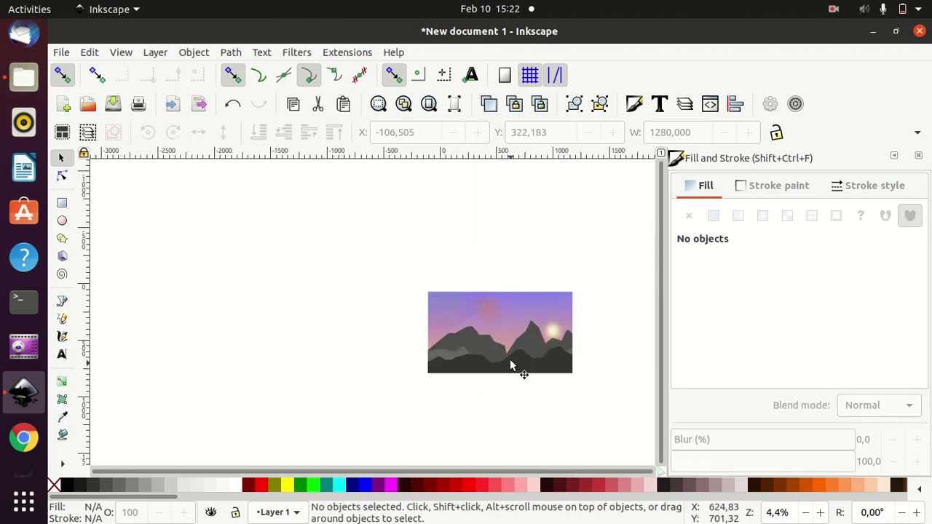
{"action": "left_click", "coordinate": [473, 350]}
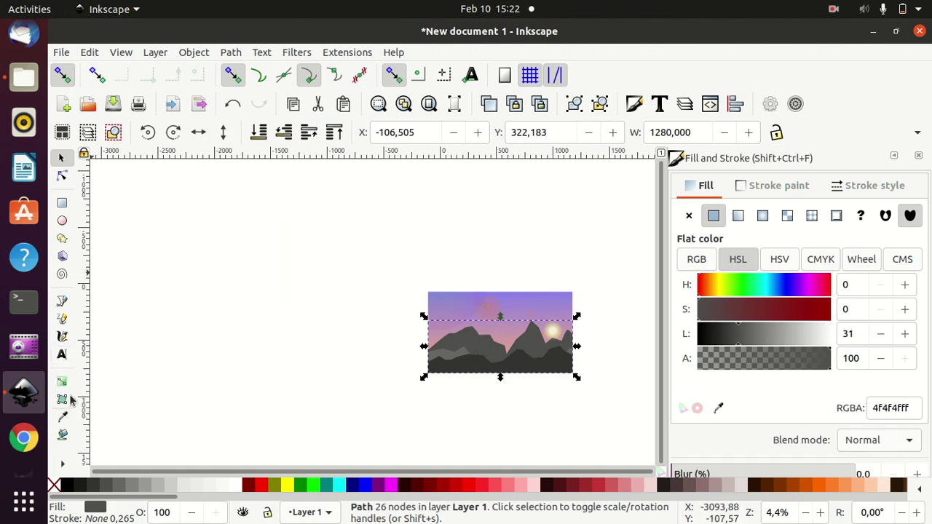
- With the Node tool, lower the left-slope ridge points, reshape the peak and deepen the valley
{"action": "left_click", "coordinate": [62, 176]}
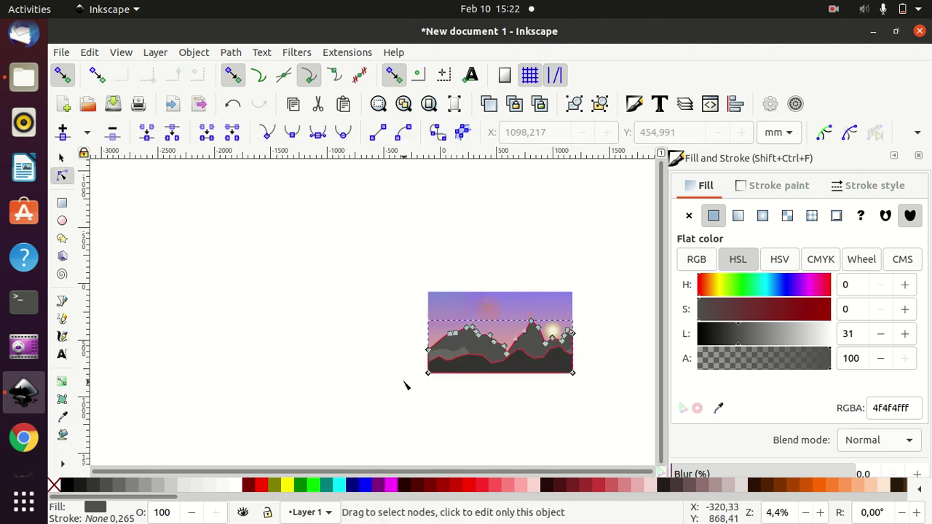
{"action": "scroll", "coordinate": [406, 382], "scroll_direction": "up", "scroll_amount": 4, "text": "ctrl"}
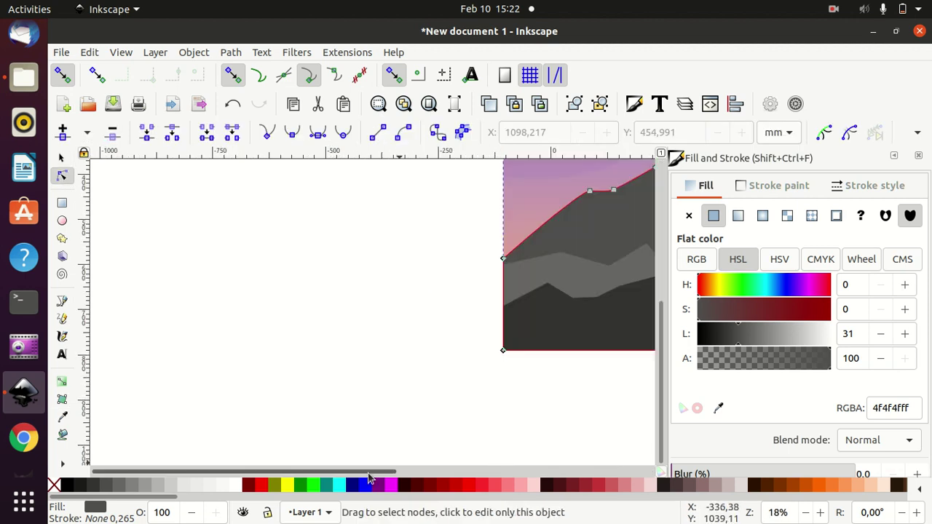
{"action": "left_click_drag", "start_coordinate": [369, 478], "coordinate": [513, 478]}
{"action": "scroll", "coordinate": [430, 370], "scroll_direction": "up", "scroll_amount": 2}
{"action": "scroll", "coordinate": [426, 368], "scroll_direction": "up", "scroll_amount": 2}
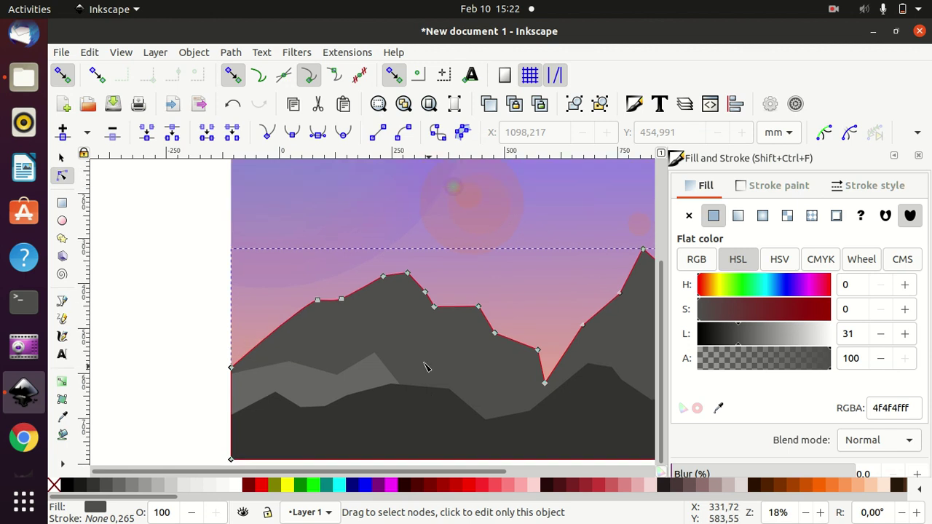
{"action": "left_click_drag", "start_coordinate": [317, 301], "coordinate": [294, 335]}
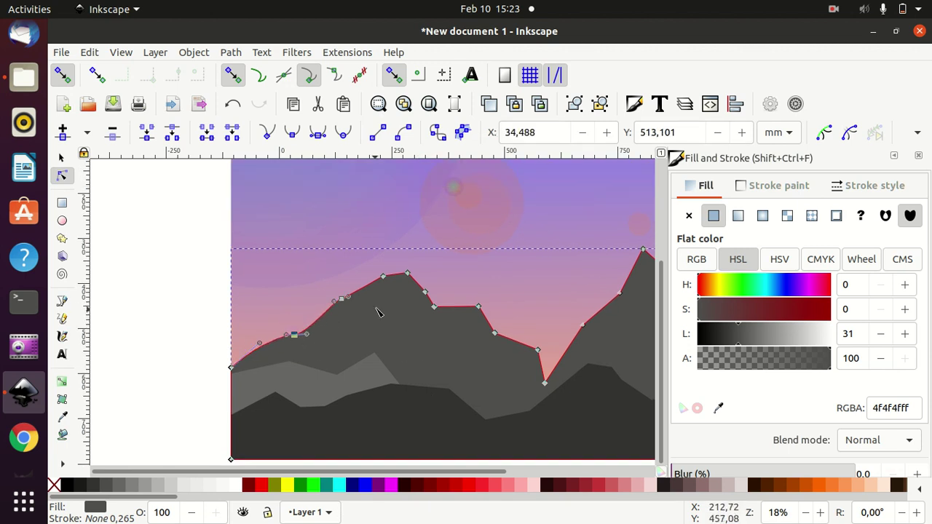
{"action": "left_click_drag", "start_coordinate": [341, 300], "coordinate": [324, 325]}
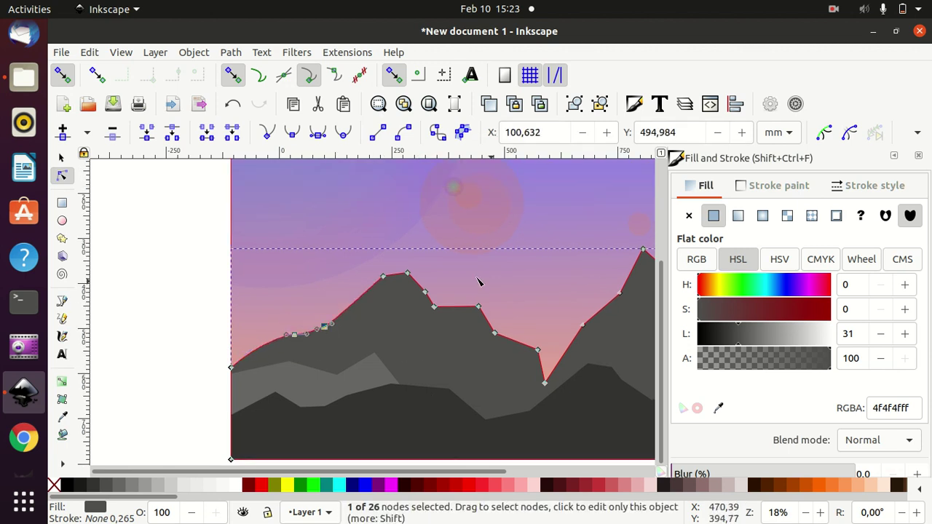
{"action": "mouse_move", "coordinate": [383, 277]}
{"action": "left_mouse_down"}
{"action": "mouse_move", "coordinate": [368, 270]}
{"action": "mouse_move", "coordinate": [399, 281]}
{"action": "mouse_move", "coordinate": [414, 305]}
{"action": "left_mouse_up"}
{"action": "mouse_move", "coordinate": [478, 306]}
{"action": "left_mouse_down"}
{"action": "mouse_move", "coordinate": [477, 350]}
{"action": "mouse_move", "coordinate": [511, 365]}
{"action": "left_mouse_up"}
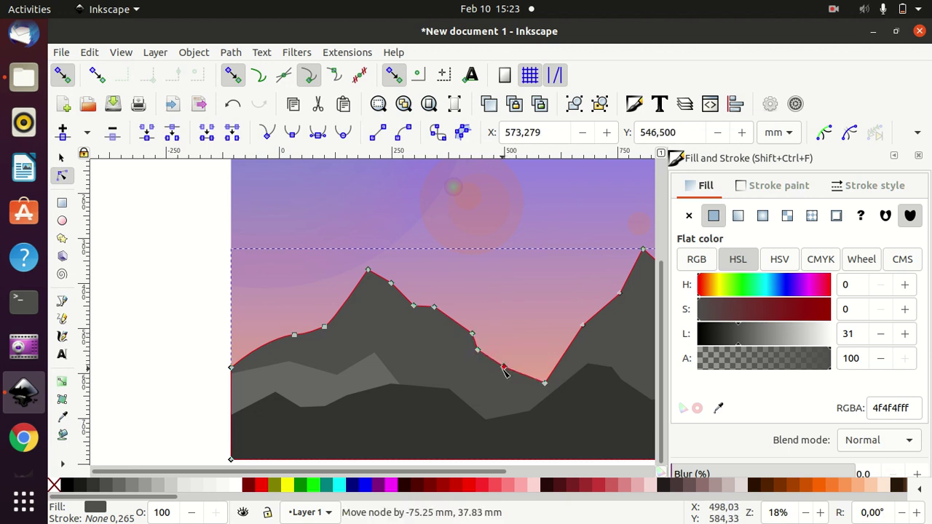
- Shift slope points left, reposition the valley below the sun and lower the adjacent peak
{"action": "scroll", "coordinate": [366, 308], "scroll_direction": "right", "scroll_amount": 7}
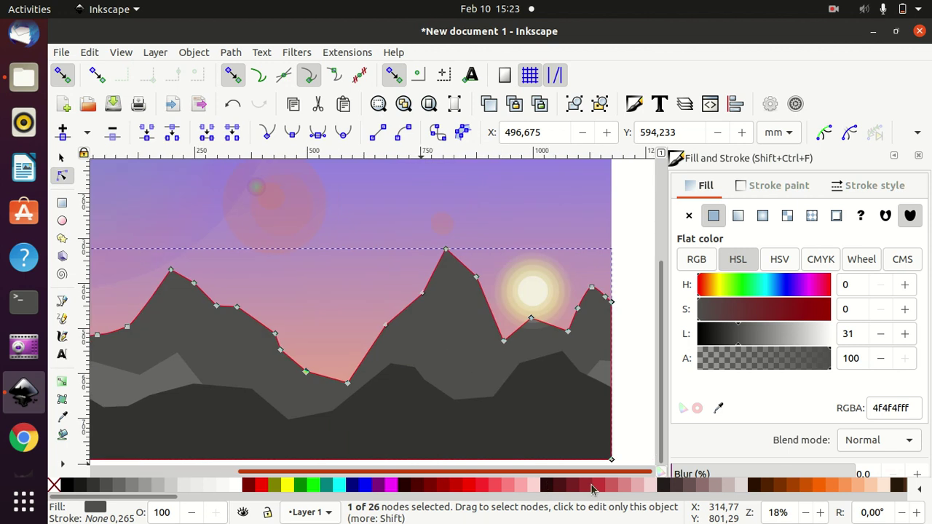
{"action": "left_click_drag", "start_coordinate": [387, 325], "coordinate": [366, 330]}
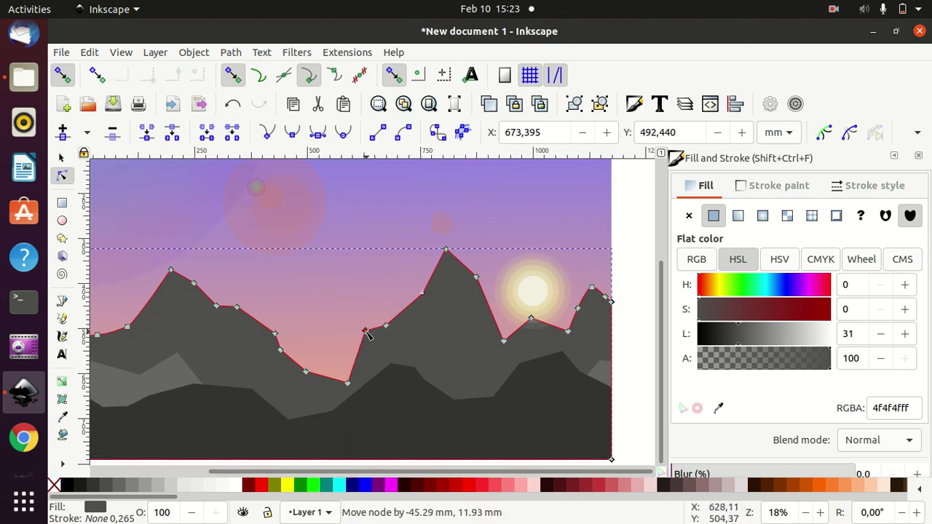
{"action": "mouse_move", "coordinate": [422, 294]}
{"action": "left_mouse_down"}
{"action": "mouse_move", "coordinate": [398, 299]}
{"action": "mouse_move", "coordinate": [410, 287]}
{"action": "left_mouse_up"}
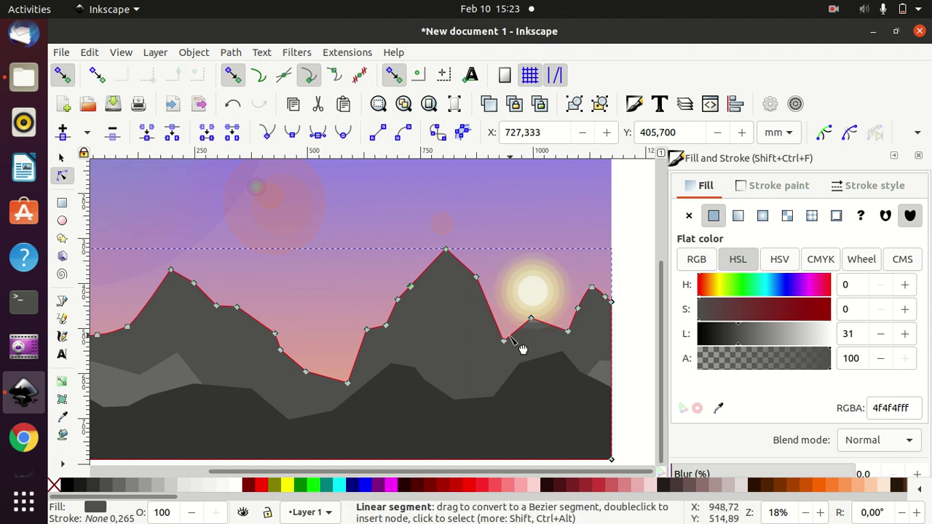
{"action": "left_click_drag", "start_coordinate": [505, 342], "coordinate": [551, 327]}
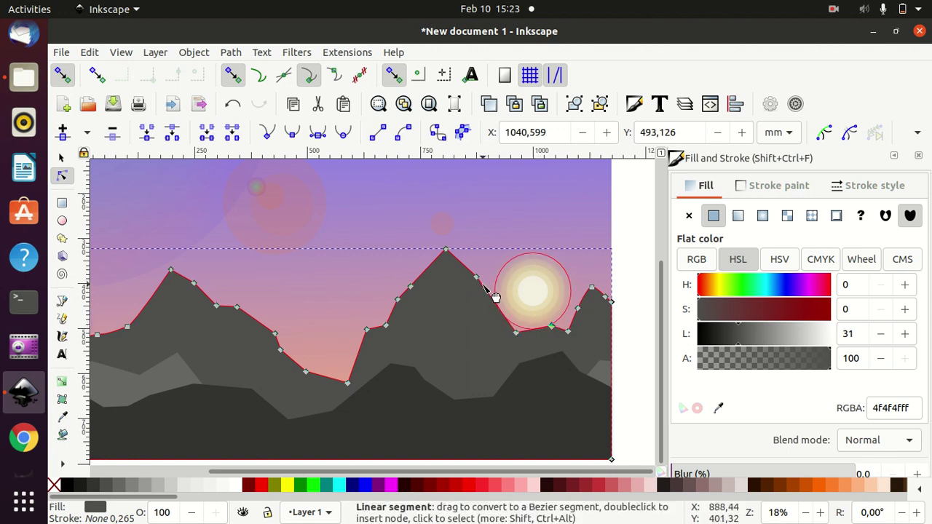
{"action": "left_click_drag", "start_coordinate": [450, 254], "coordinate": [449, 273]}
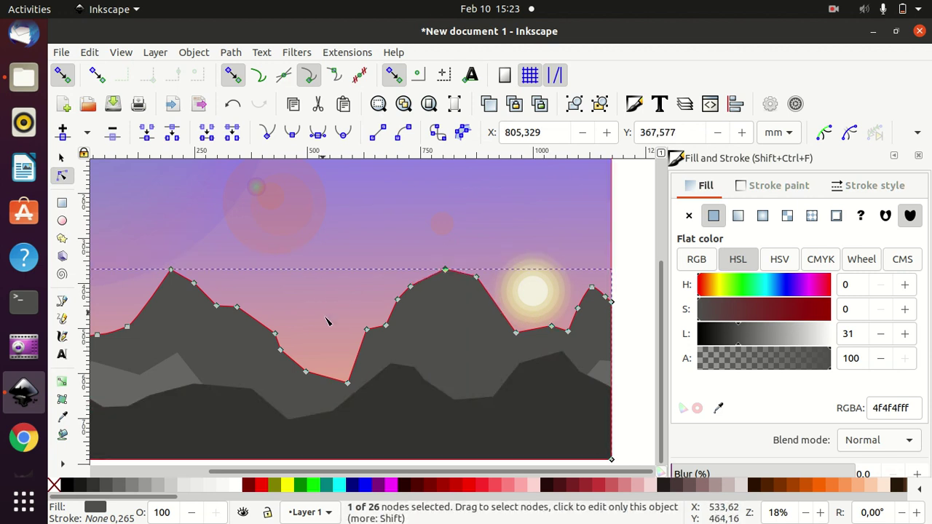
{"action": "scroll", "coordinate": [322, 353], "scroll_direction": "down", "scroll_amount": 2, "text": "ctrl"}
{"action": "scroll", "coordinate": [350, 361], "scroll_direction": "down", "scroll_amount": 1, "text": "ctrl"}
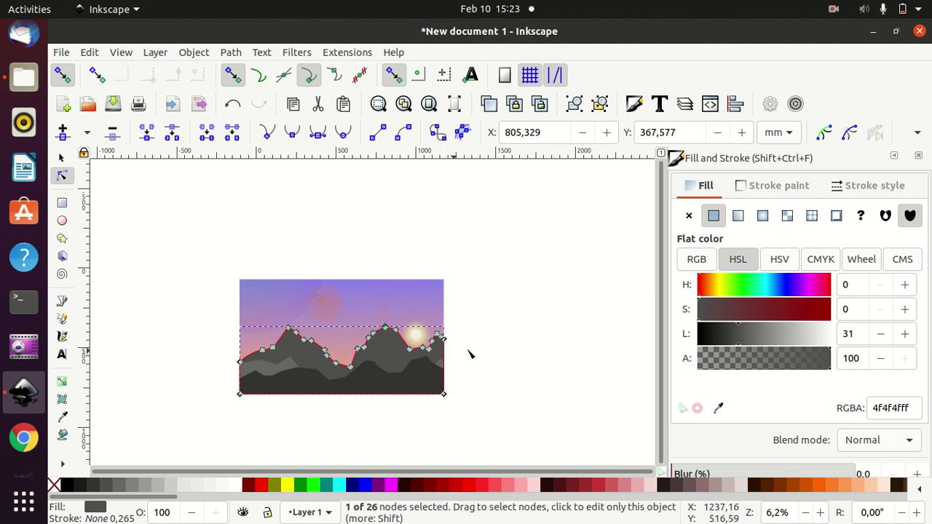
{"action": "left_click", "coordinate": [61, 157]}
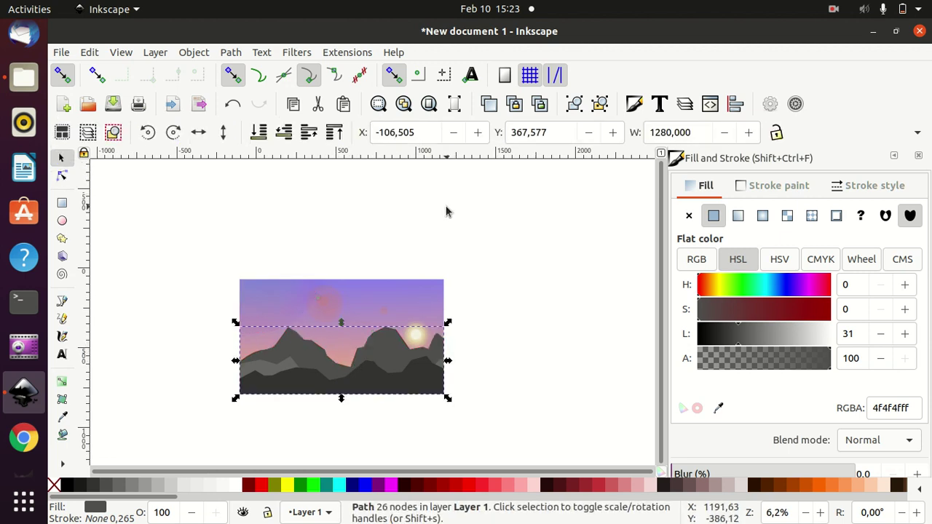
{"action": "left_click", "coordinate": [494, 235]}
{"action": "scroll", "coordinate": [493, 234], "scroll_direction": "down", "scroll_amount": 2, "text": "ctrl"}
{"action": "scroll", "coordinate": [493, 234], "scroll_direction": "up", "scroll_amount": 2, "text": "ctrl"}
{"action": "scroll", "coordinate": [493, 235], "scroll_direction": "up", "scroll_amount": 2, "text": "ctrl"}
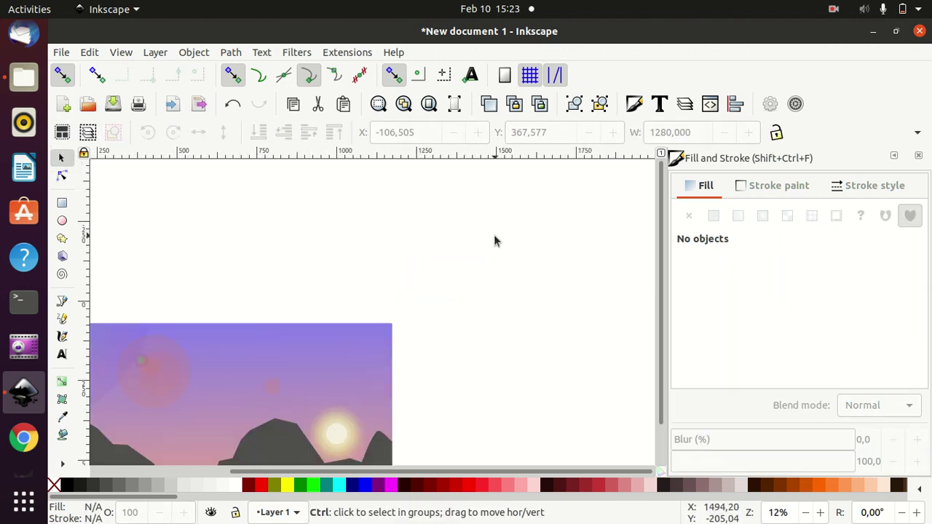
{"action": "scroll", "coordinate": [502, 240], "scroll_direction": "up", "scroll_amount": 1, "text": "ctrl"}
{"action": "mouse_move", "coordinate": [662, 270]}
{"action": "left_mouse_down"}
{"action": "mouse_move", "coordinate": [661, 297]}
{"action": "mouse_move", "coordinate": [617, 405]}
{"action": "left_mouse_up"}
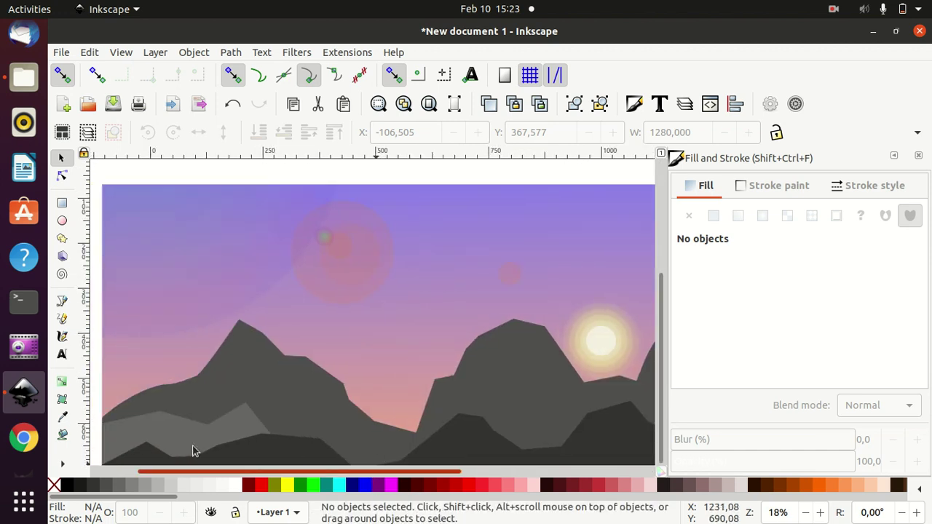
{"action": "scroll", "coordinate": [366, 342], "scroll_direction": "down", "scroll_amount": 1, "text": "ctrl"}
{"action": "scroll", "coordinate": [366, 342], "scroll_direction": "down", "scroll_amount": 1, "text": "ctrl"}
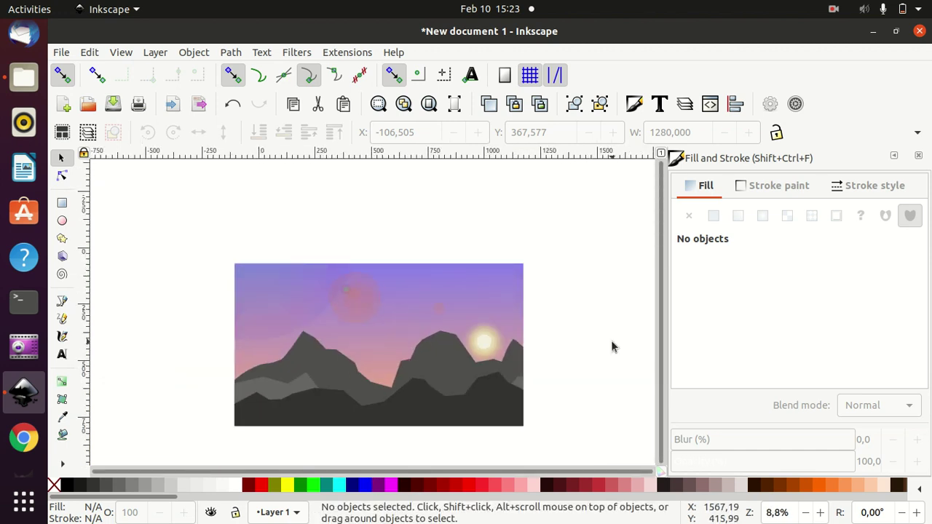
{"action": "left_click", "coordinate": [61, 354]}
{"action": "scroll", "coordinate": [443, 415], "scroll_direction": "up", "scroll_amount": 4, "text": "ctrl"}
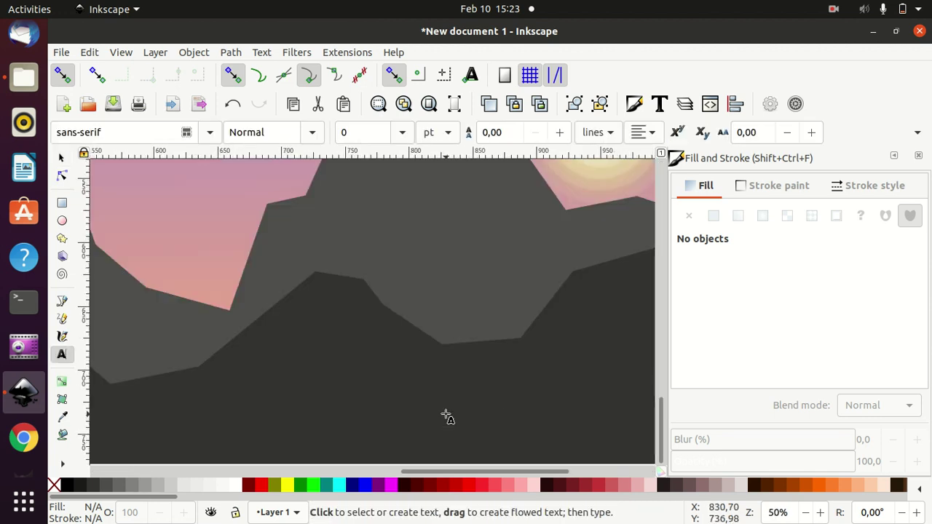
{"action": "scroll", "coordinate": [445, 415], "scroll_direction": "up", "scroll_amount": 3, "text": "ctrl"}
{"action": "left_click", "coordinate": [501, 399]}
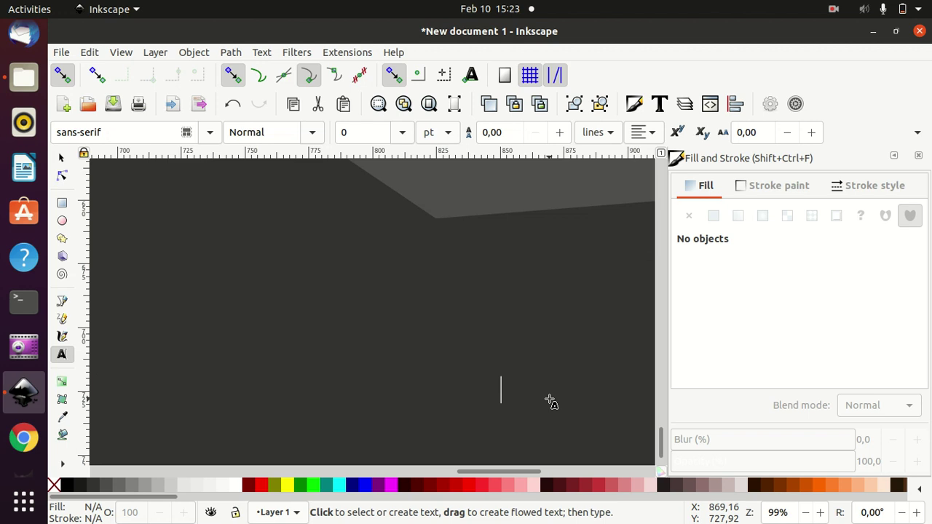
{"action": "type", "text": "@"}
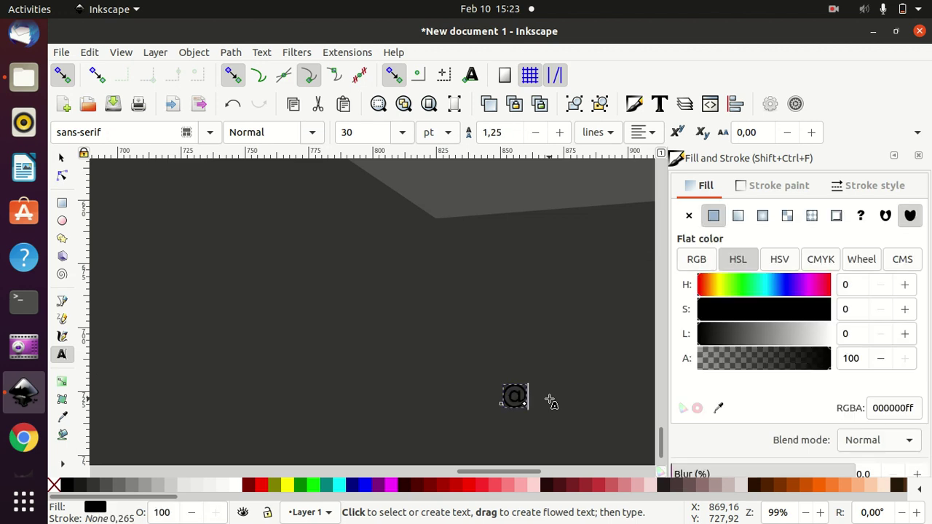
{"action": "type", "text": "teguh"}
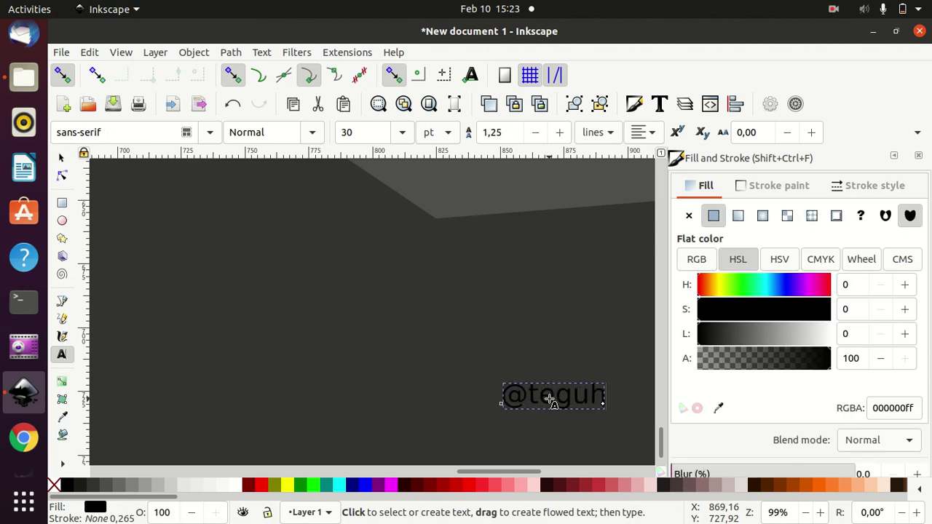
{"action": "key", "text": "ctrl+a"}
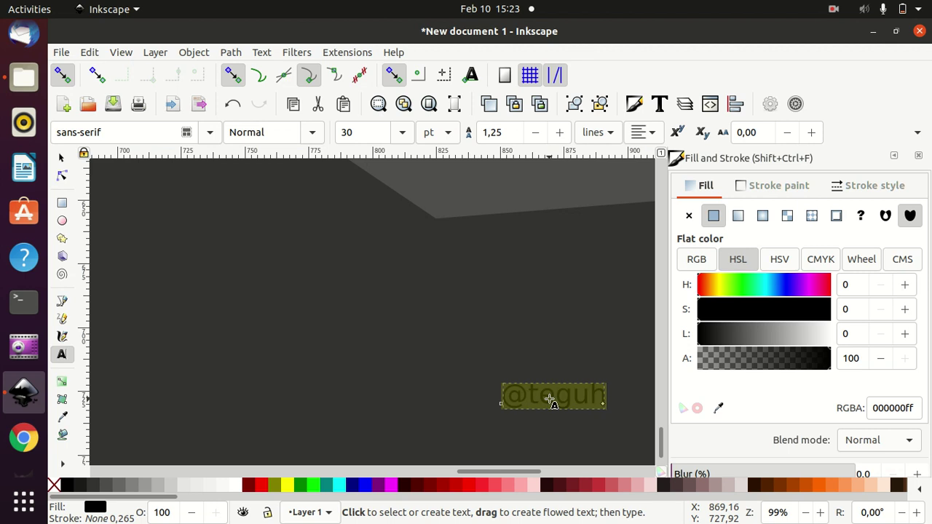
{"action": "left_click", "coordinate": [237, 488]}
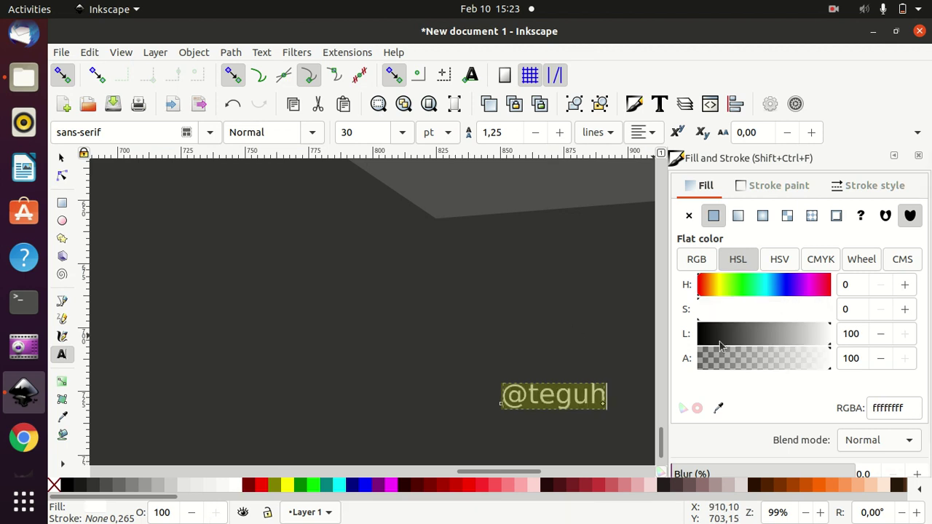
- Give the text a flat translucent olive outline colour (797f0f5f)
{"action": "left_click", "coordinate": [741, 187]}
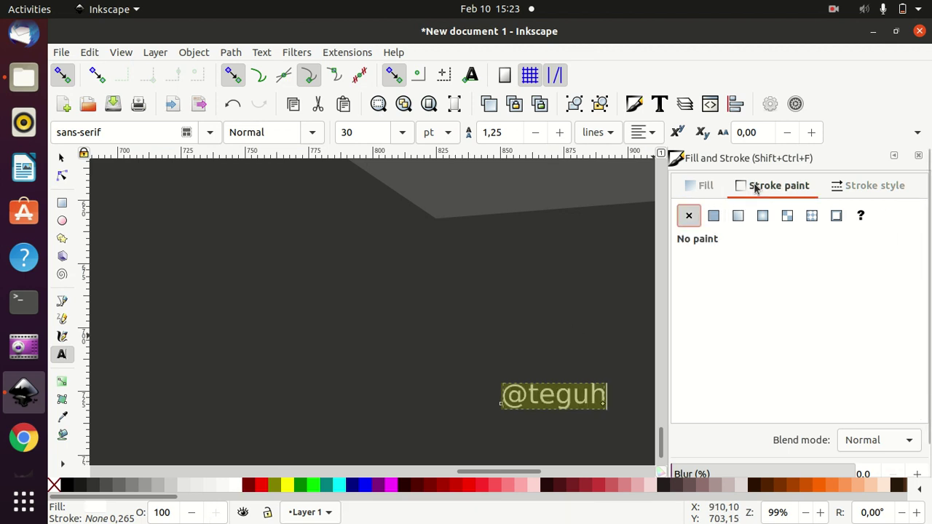
{"action": "left_click", "coordinate": [719, 216]}
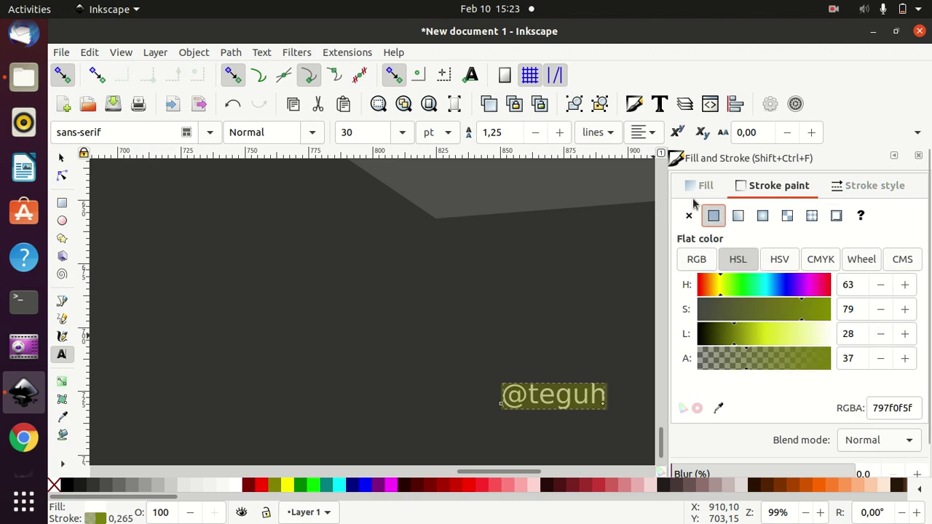
{"action": "left_click", "coordinate": [699, 186]}
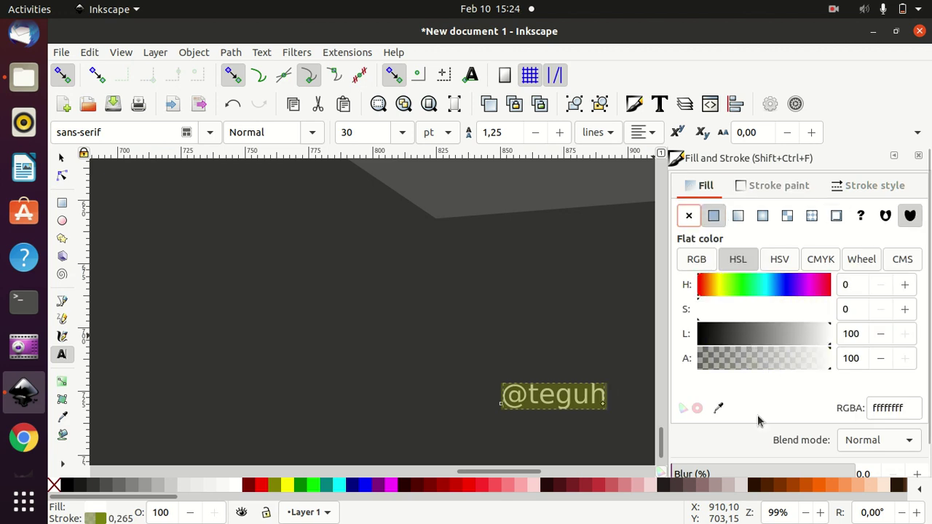
{"action": "left_click", "coordinate": [659, 104]}
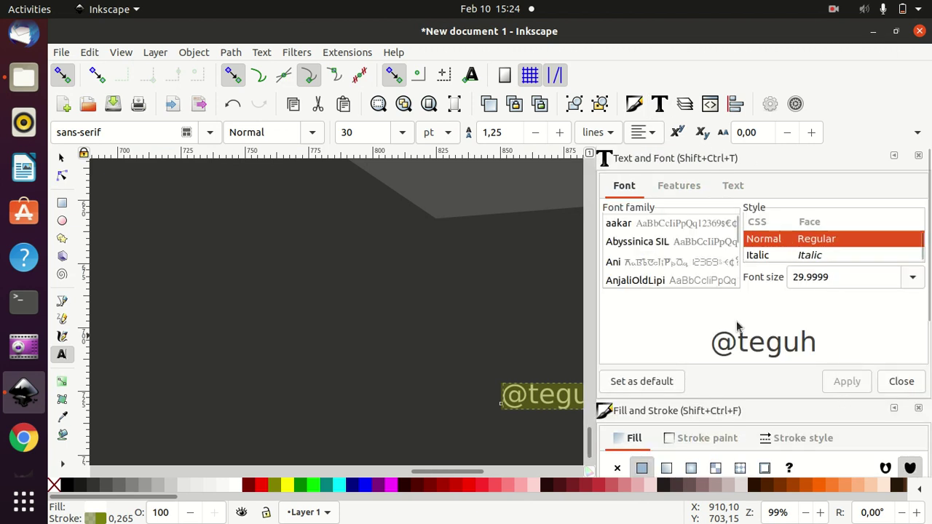
{"action": "scroll", "coordinate": [698, 251], "scroll_direction": "down", "scroll_amount": 1}
{"action": "scroll", "coordinate": [689, 259], "scroll_direction": "down", "scroll_amount": 1}
{"action": "scroll", "coordinate": [689, 258], "scroll_direction": "down", "scroll_amount": 2}
{"action": "scroll", "coordinate": [690, 259], "scroll_direction": "down", "scroll_amount": 1}
{"action": "scroll", "coordinate": [689, 258], "scroll_direction": "down", "scroll_amount": 1}
{"action": "left_click", "coordinate": [684, 259]}
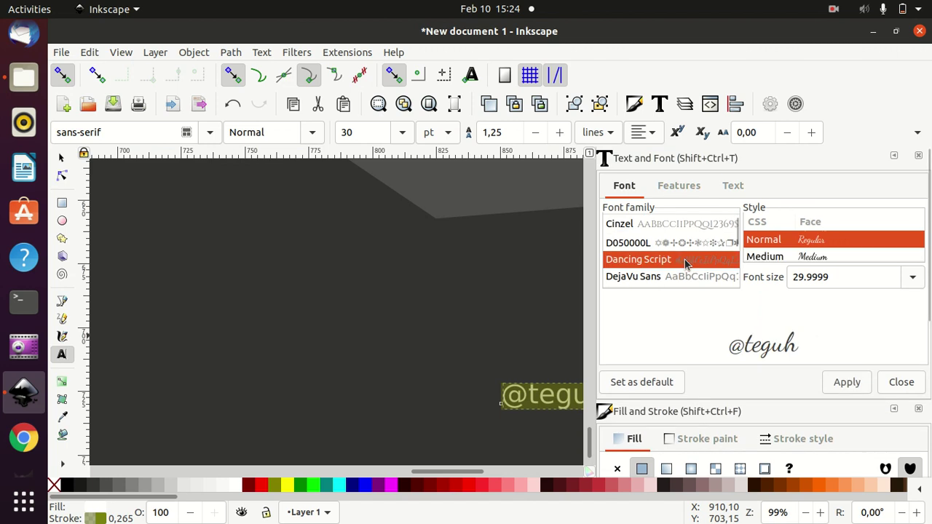
{"action": "left_click", "coordinate": [845, 382]}
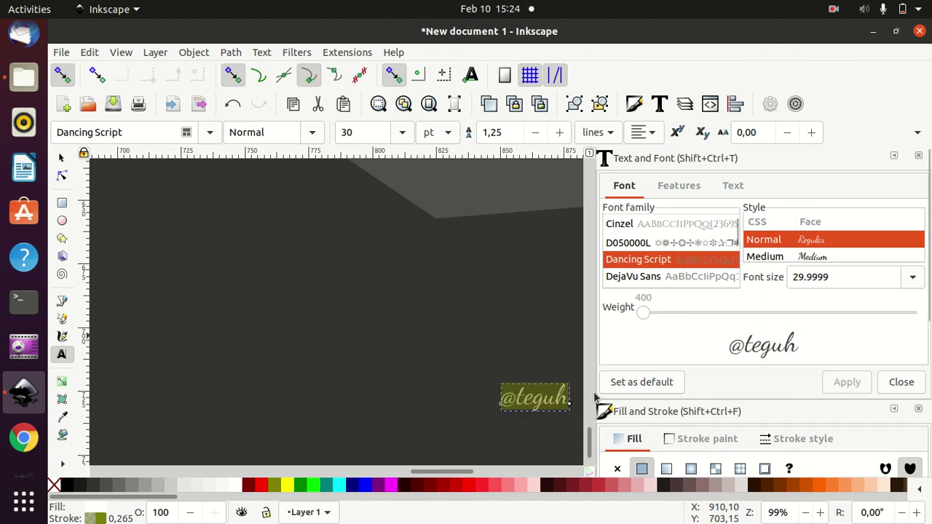
{"action": "left_click", "coordinate": [695, 188]}
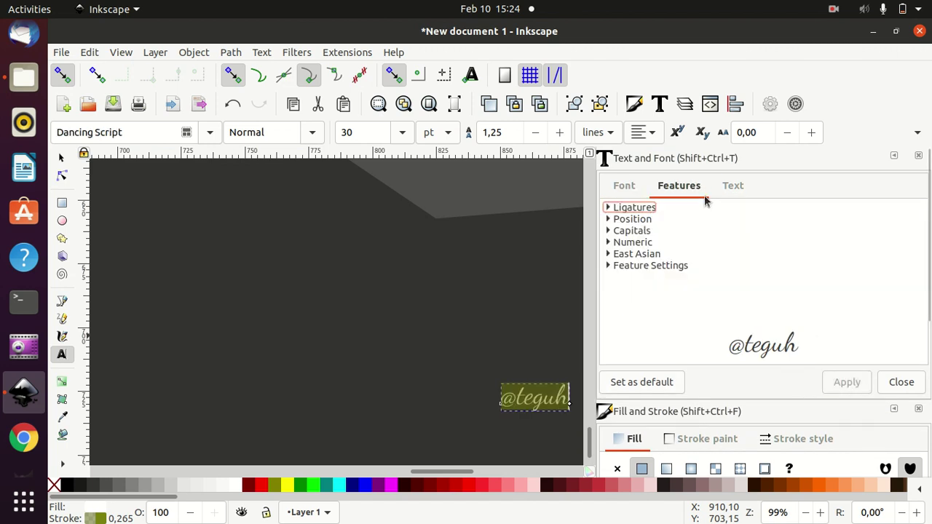
{"action": "left_click", "coordinate": [624, 186]}
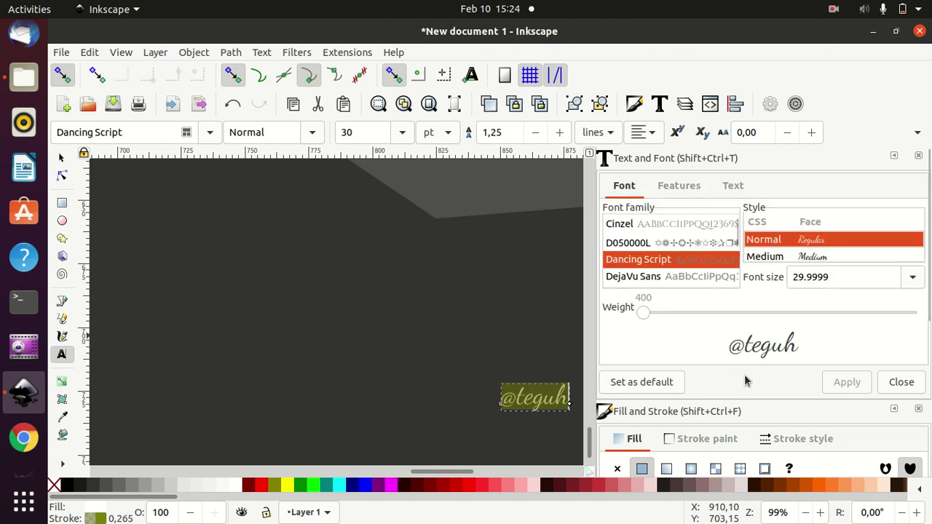
{"action": "left_click", "coordinate": [899, 383]}
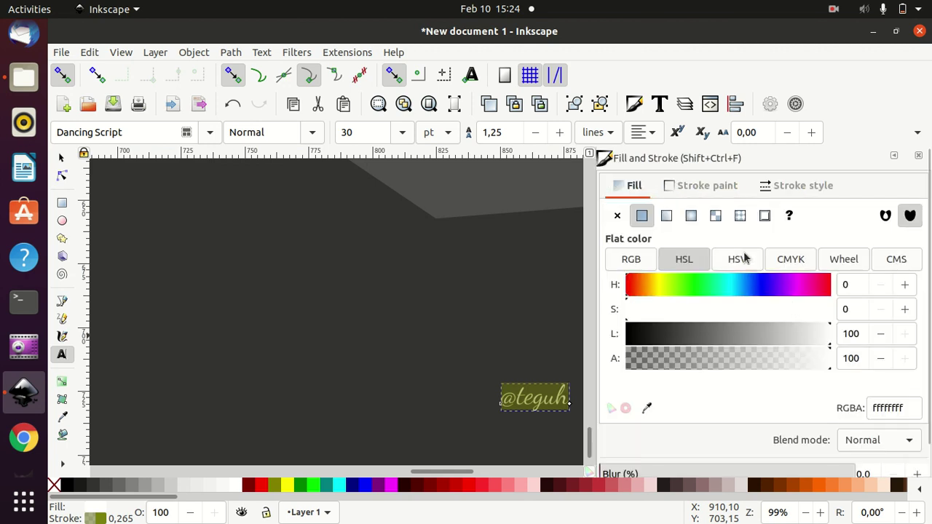
- Set the signature's stroke width to 3 mm and its stroke colour to yellow
{"action": "left_click", "coordinate": [699, 190]}
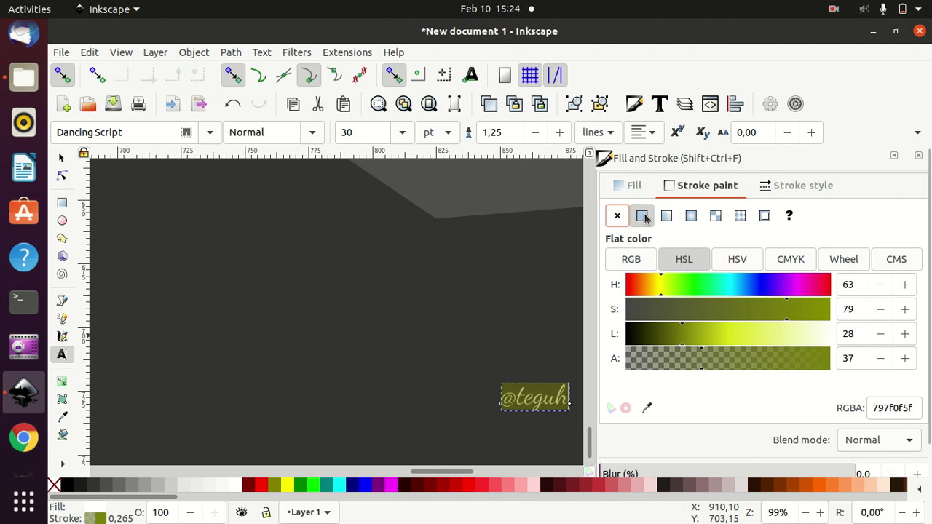
{"action": "left_click", "coordinate": [797, 186]}
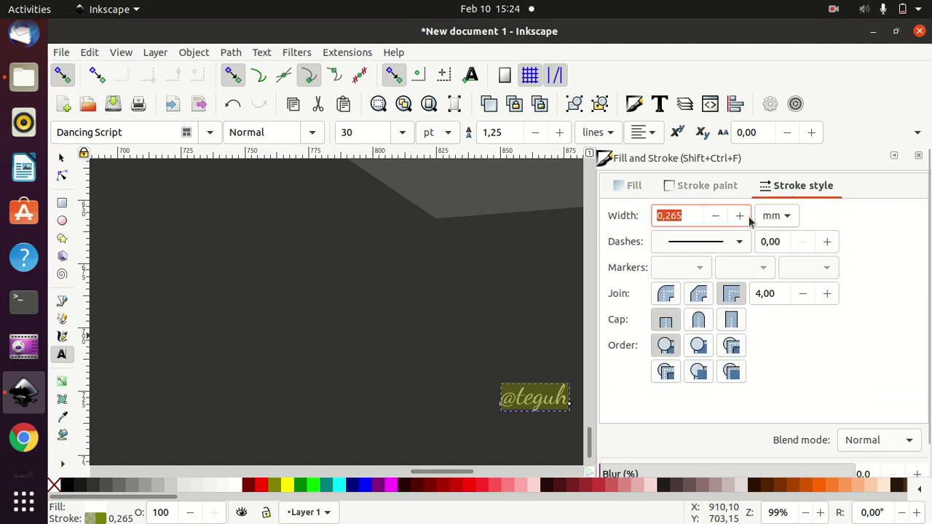
{"action": "left_click", "coordinate": [739, 216]}
{"action": "left_click", "coordinate": [740, 216]}
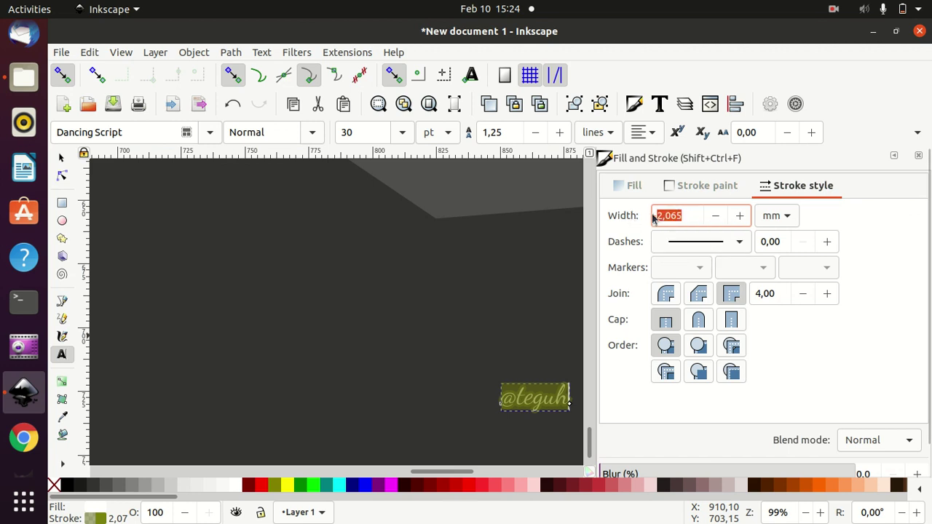
{"action": "type", "text": "3"}
{"action": "key", "text": "Return"}
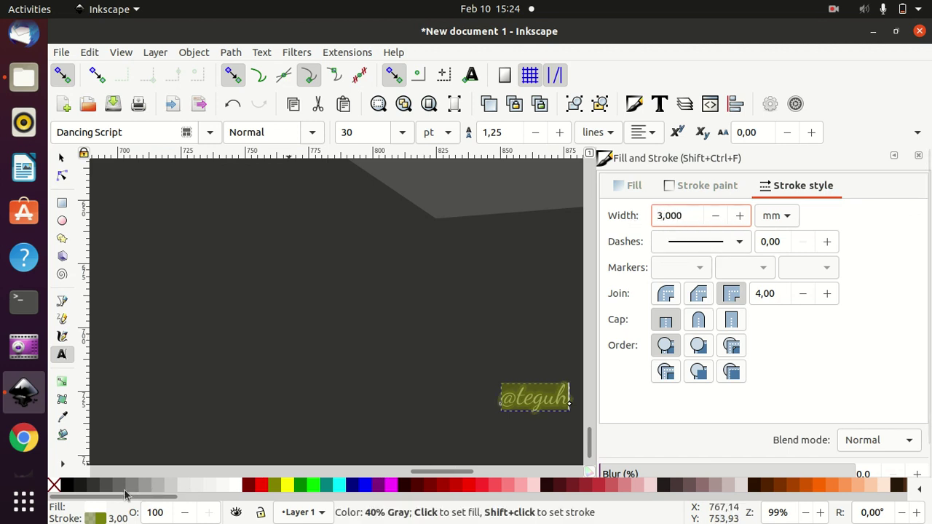
{"action": "left_click", "coordinate": [292, 486], "text": "shift"}
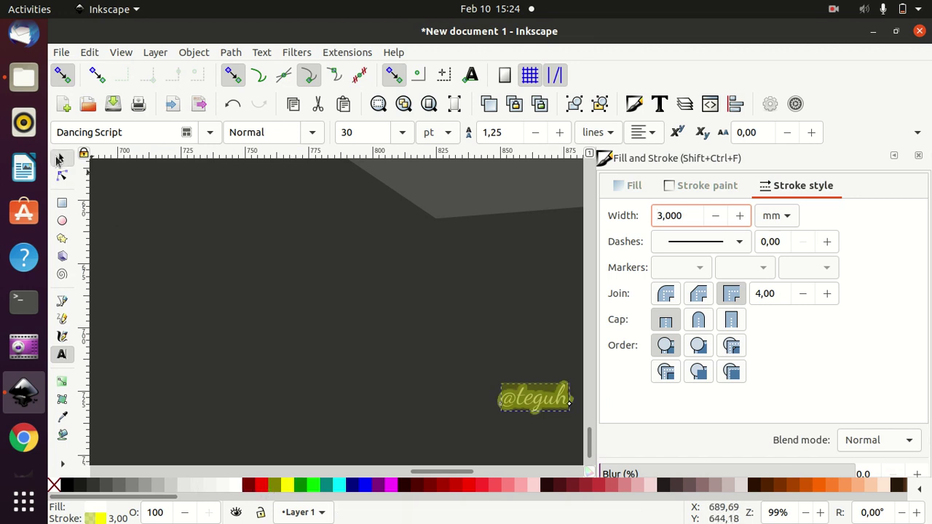
{"action": "left_click", "coordinate": [59, 158]}
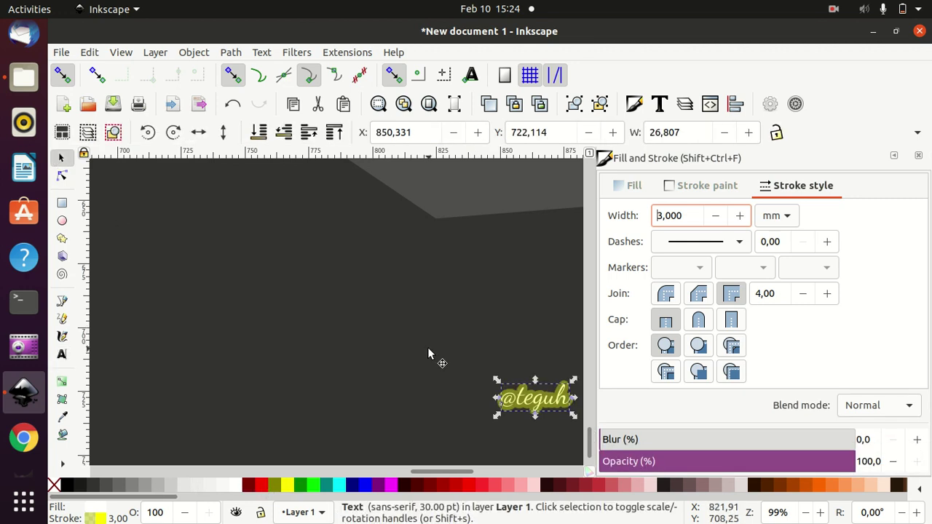
{"action": "left_click", "coordinate": [560, 389]}
{"action": "left_click_drag", "start_coordinate": [572, 380], "coordinate": [569, 376]}
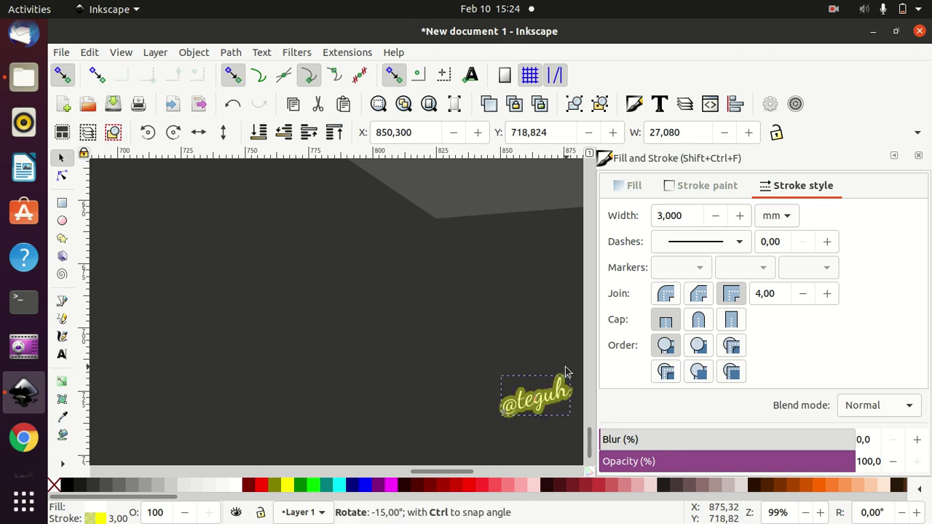
{"action": "left_click", "coordinate": [504, 407]}
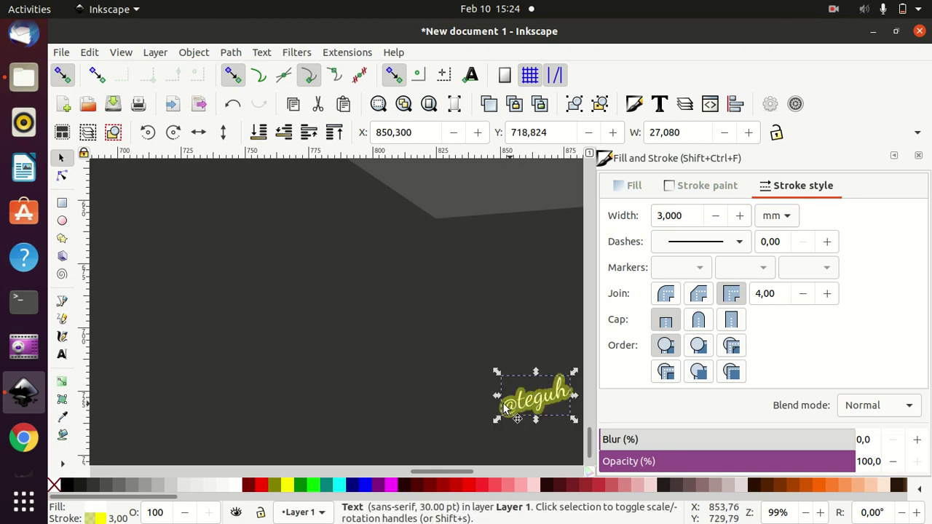
{"action": "left_click_drag", "start_coordinate": [497, 397], "coordinate": [435, 397]}
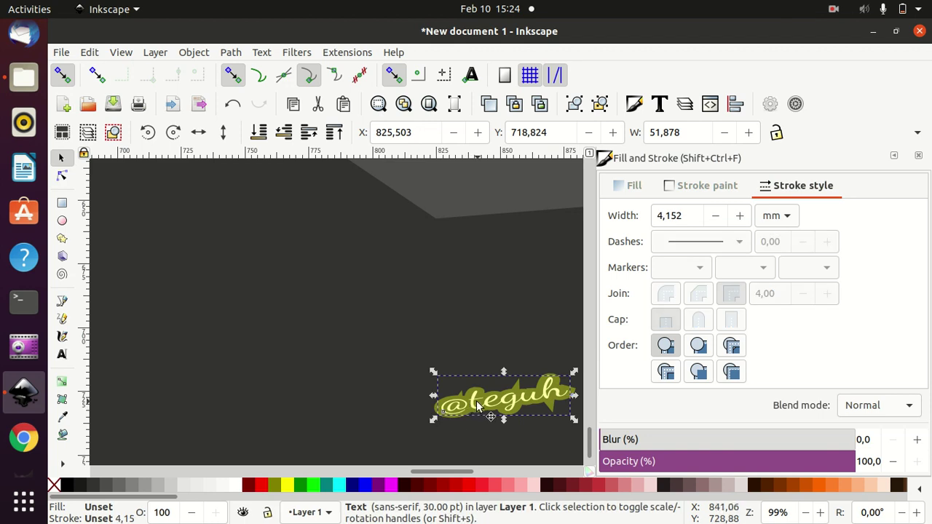
{"action": "left_click", "coordinate": [441, 412]}
{"action": "mouse_move", "coordinate": [434, 421]}
{"action": "left_mouse_down"}
{"action": "mouse_move", "coordinate": [453, 448]}
{"action": "mouse_move", "coordinate": [460, 432]}
{"action": "left_mouse_up"}
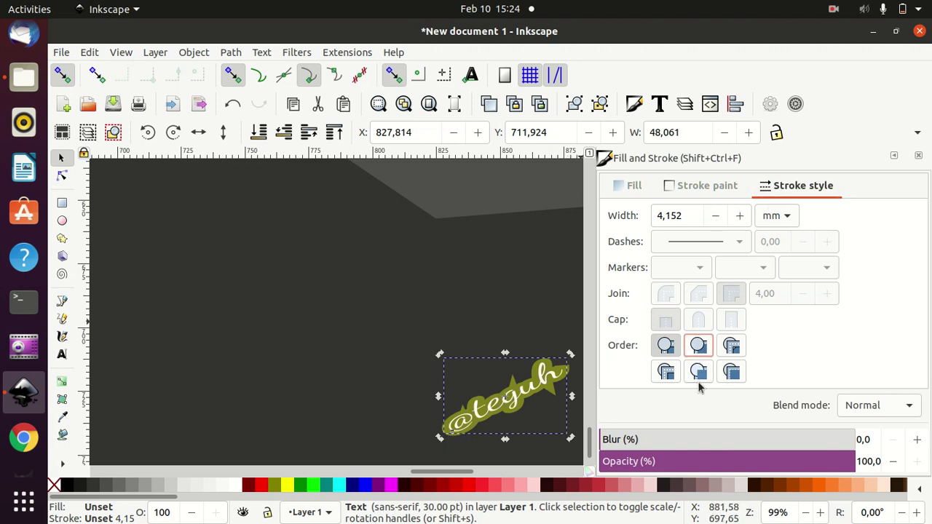
{"action": "left_click", "coordinate": [530, 409]}
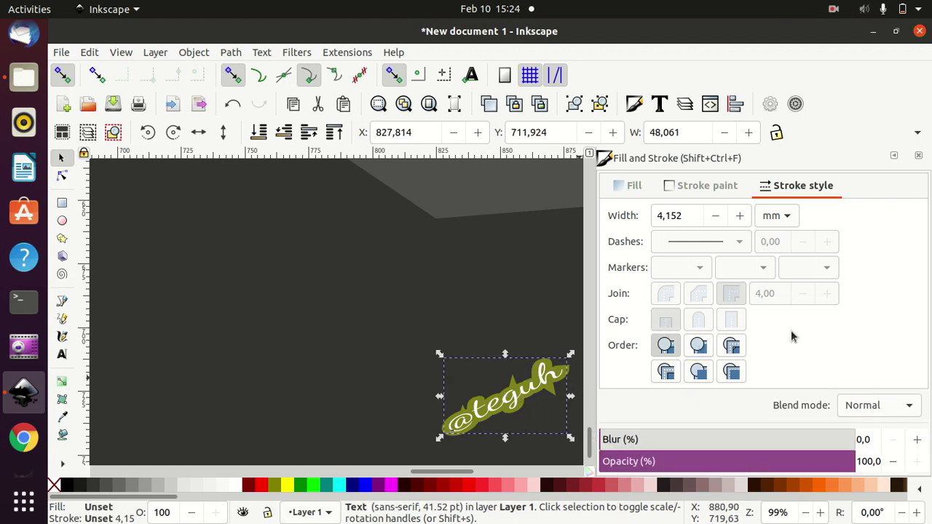
{"action": "left_click", "coordinate": [506, 332]}
{"action": "scroll", "coordinate": [507, 334], "scroll_direction": "up", "scroll_amount": 2}
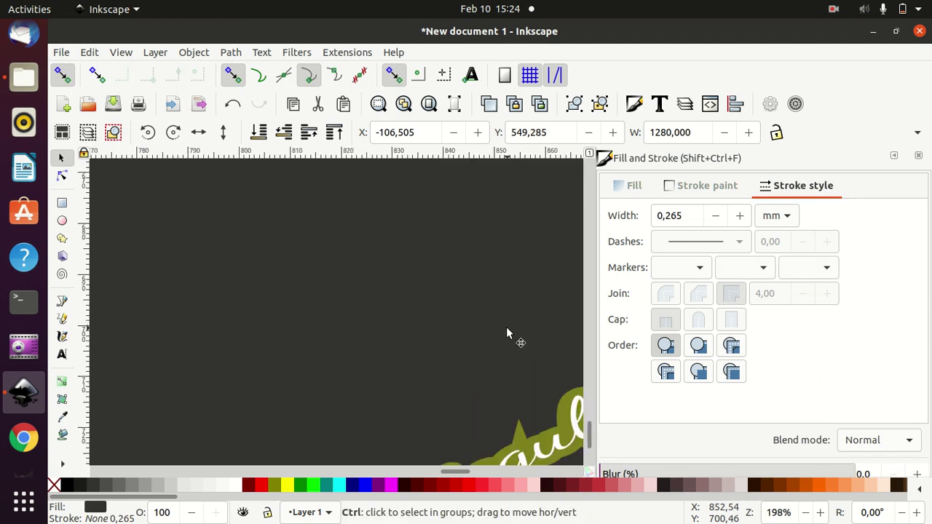
{"action": "scroll", "coordinate": [508, 335], "scroll_direction": "down", "scroll_amount": 5}
{"action": "scroll", "coordinate": [509, 343], "scroll_direction": "down", "scroll_amount": 3}
{"action": "scroll", "coordinate": [513, 348], "scroll_direction": "down", "scroll_amount": 1}
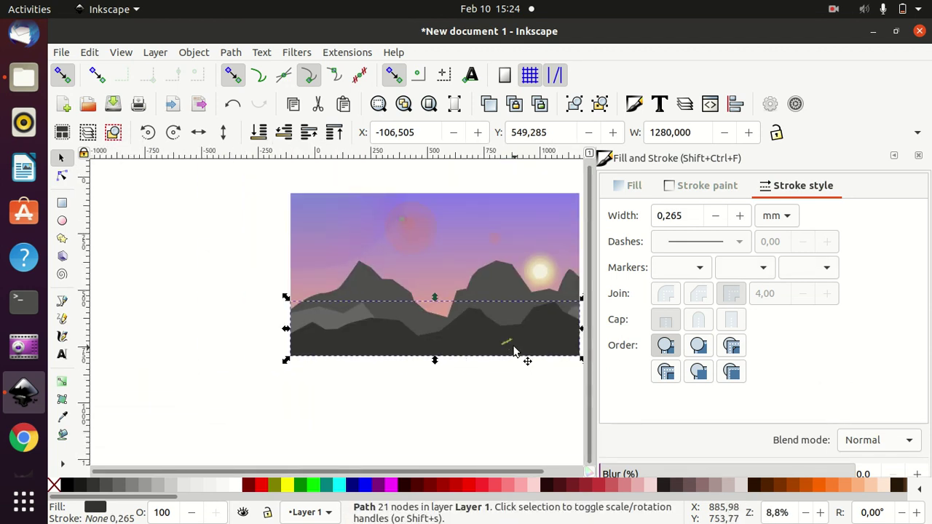
{"action": "left_click", "coordinate": [507, 342]}
{"action": "left_click_drag", "start_coordinate": [508, 341], "coordinate": [572, 351]}
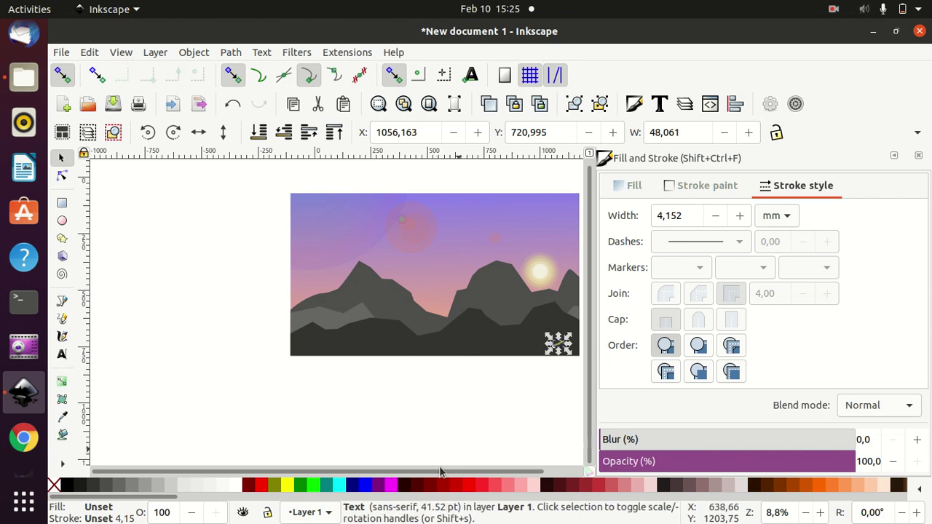
- Undo an accidental move of the mountain group and clear the selection
{"action": "scroll", "coordinate": [476, 426], "scroll_direction": "right", "scroll_amount": 1}
{"action": "scroll", "coordinate": [475, 422], "scroll_direction": "up", "scroll_amount": 3}
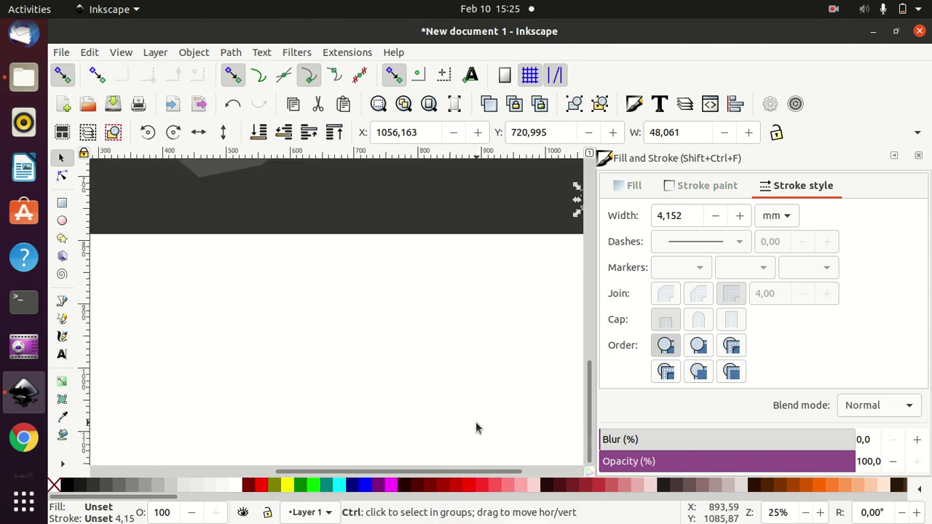
{"action": "left_click_drag", "start_coordinate": [453, 249], "coordinate": [483, 437]}
{"action": "scroll", "coordinate": [483, 447], "scroll_direction": "down", "scroll_amount": 2}
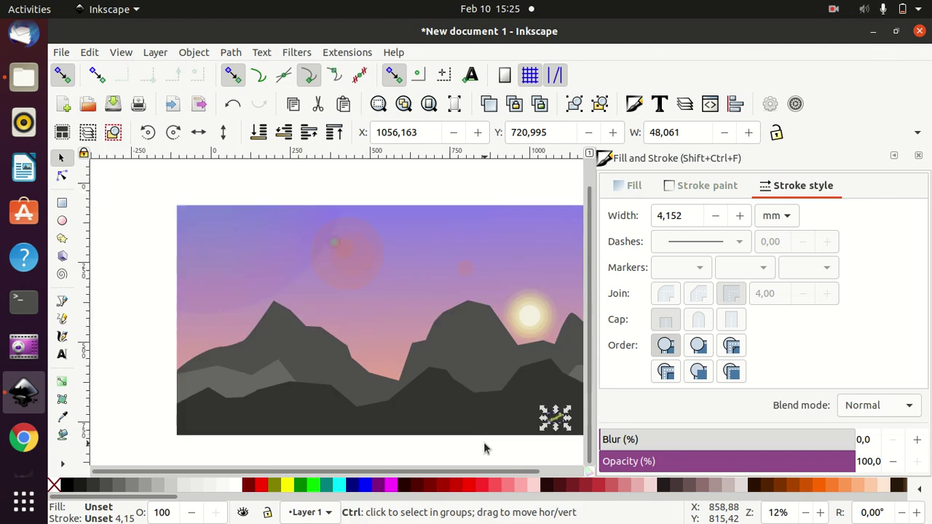
{"action": "left_click_drag", "start_coordinate": [469, 371], "coordinate": [430, 377]}
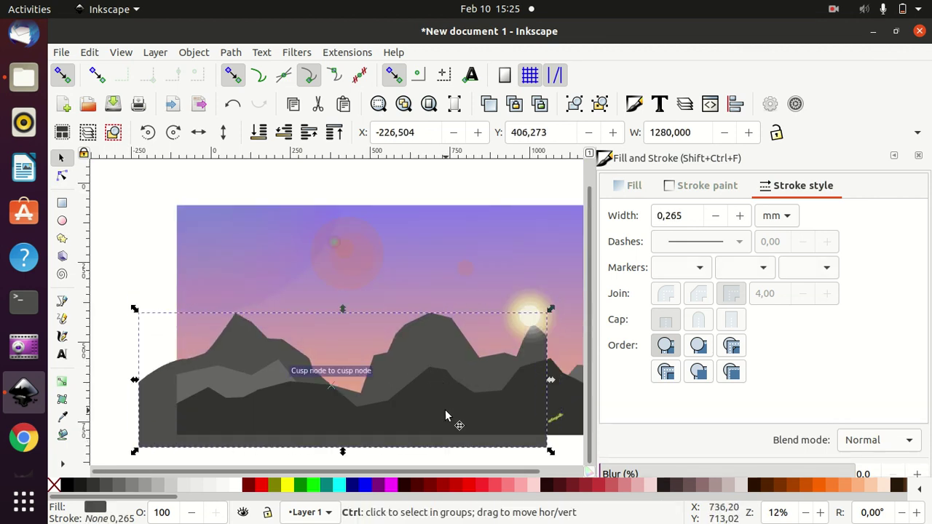
{"action": "key", "text": "ctrl+z"}
{"action": "left_click_drag", "start_coordinate": [409, 474], "coordinate": [453, 473]}
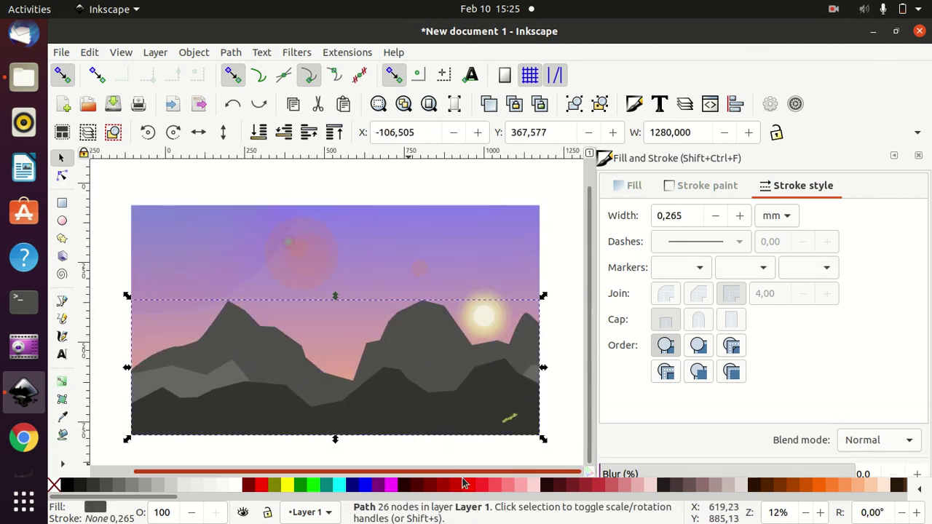
{"action": "left_click", "coordinate": [559, 261]}
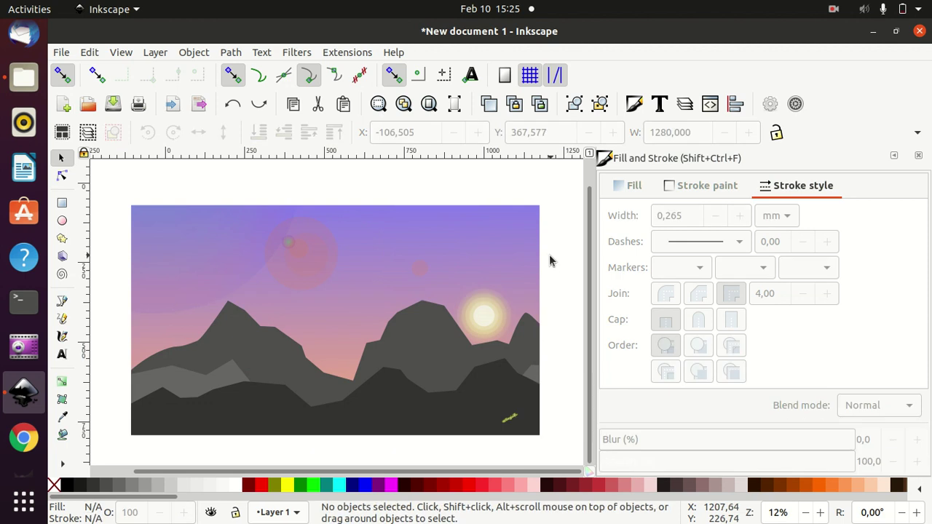